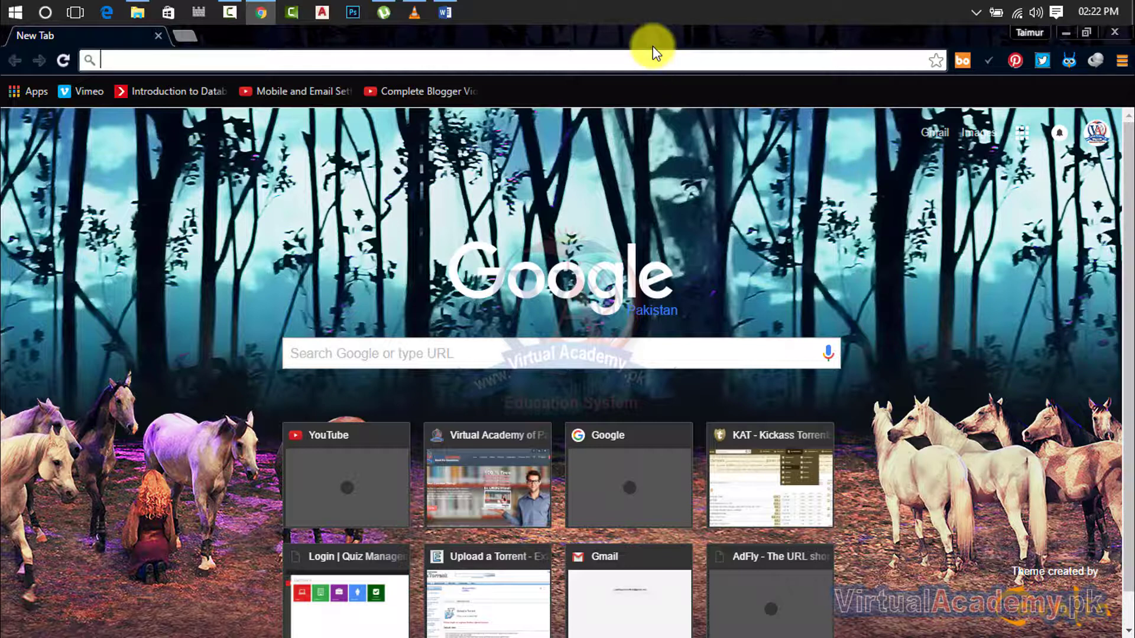
Step: Open blogger.com in the browser to reach the Blogger dashboard
{"action": "left_click", "coordinate": [657, 61]}
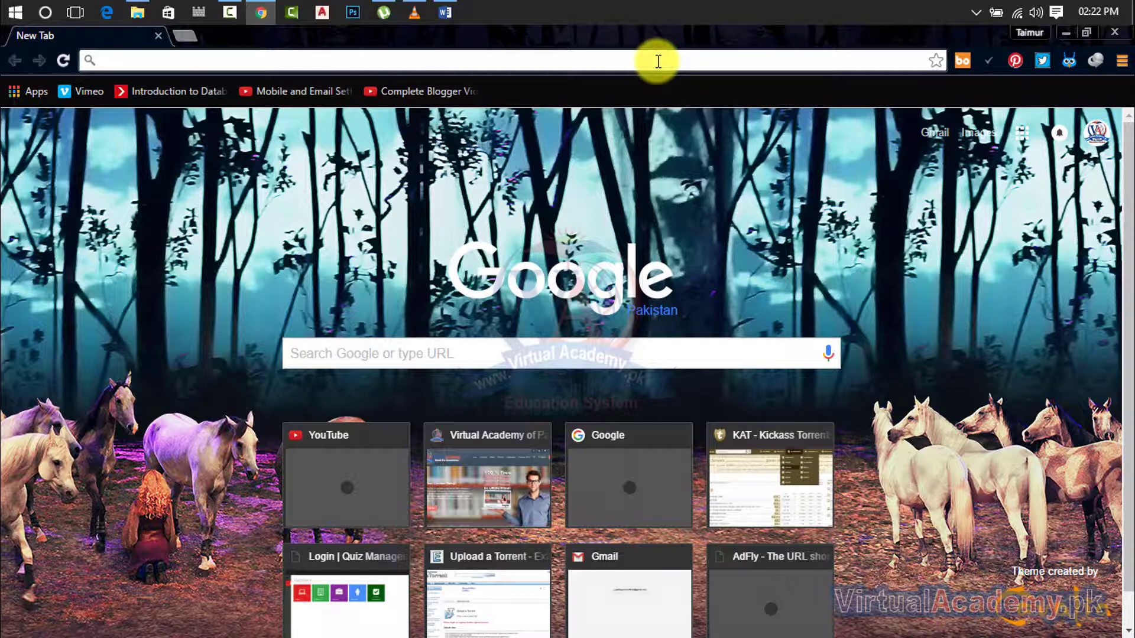
{"action": "type", "text": "blogger.com"}
{"action": "key", "text": "Return"}
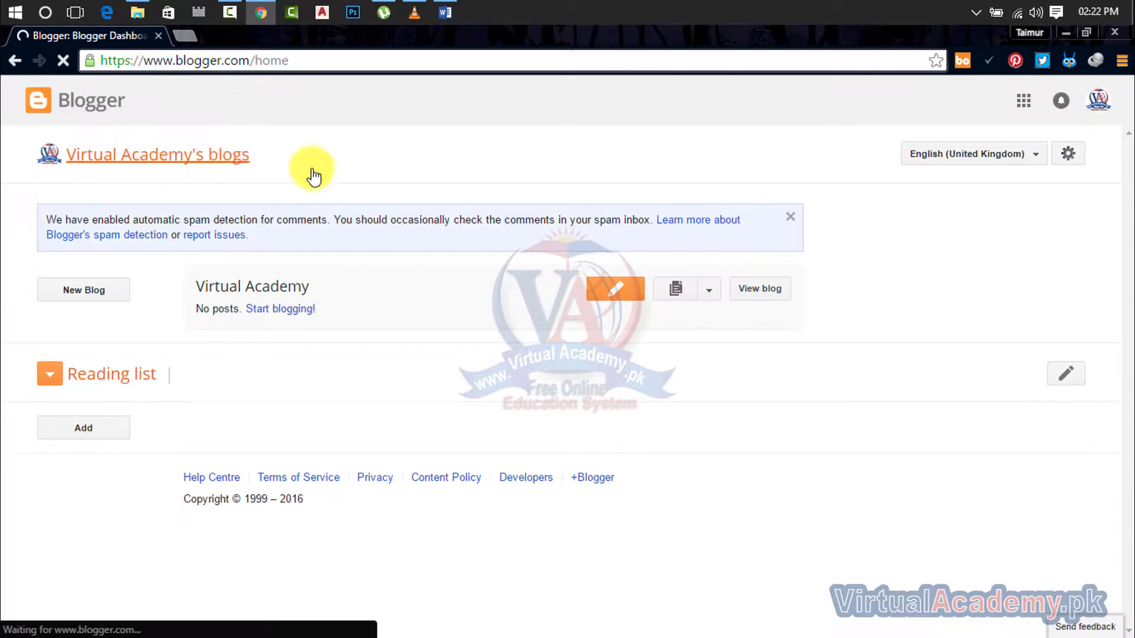
Step: Open google.com in a new browser tab
{"action": "left_click", "coordinate": [186, 36]}
{"action": "left_click", "coordinate": [267, 61]}
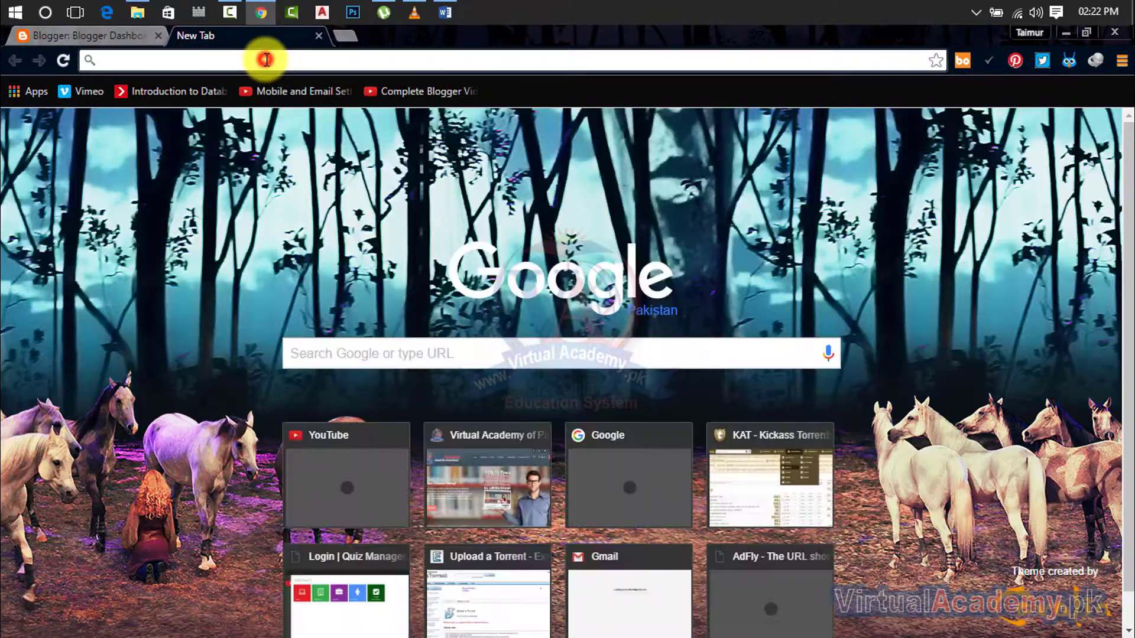
{"action": "type", "text": "google.com"}
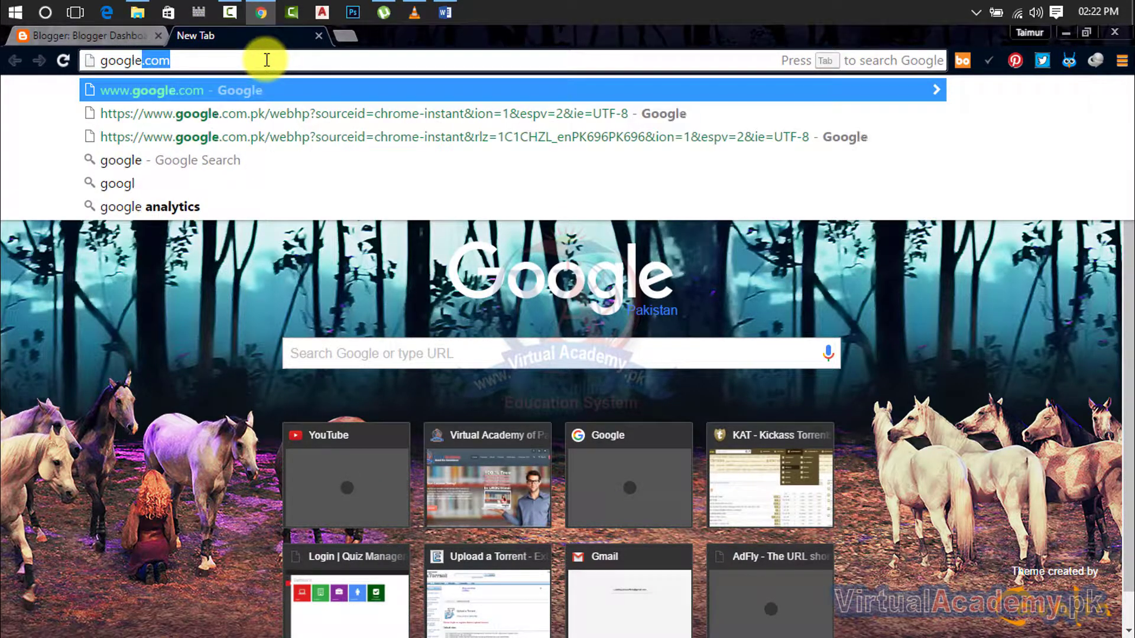
{"action": "key", "text": "Return"}
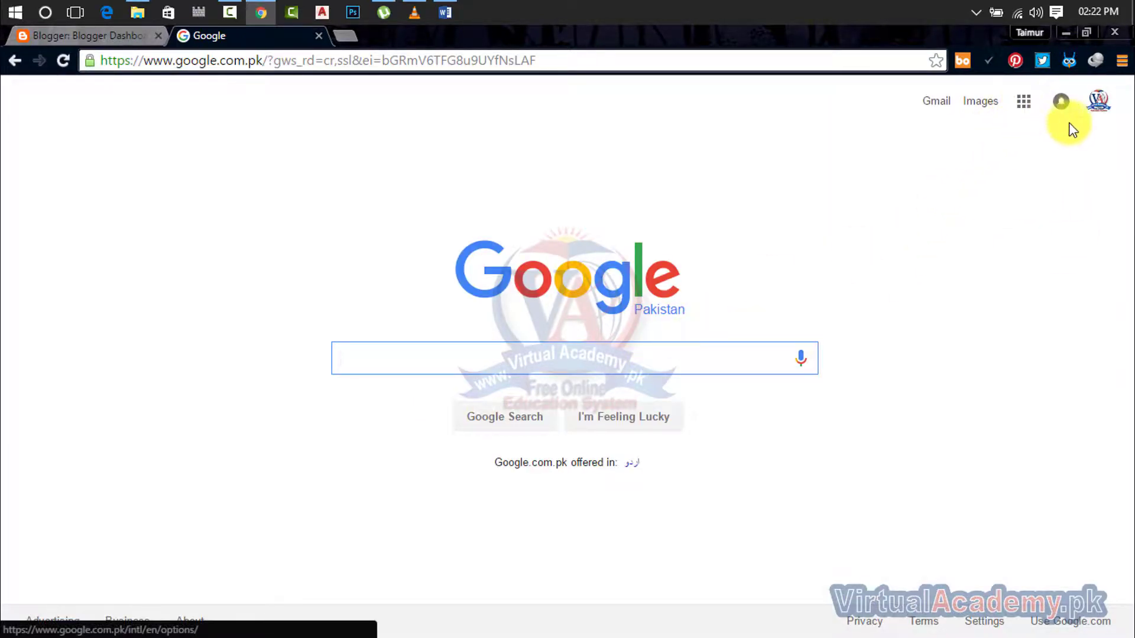
Step: Open Blogger from the expanded list of Google apps, highlight its web address, and close that browser tab
{"action": "left_click", "coordinate": [1098, 111]}
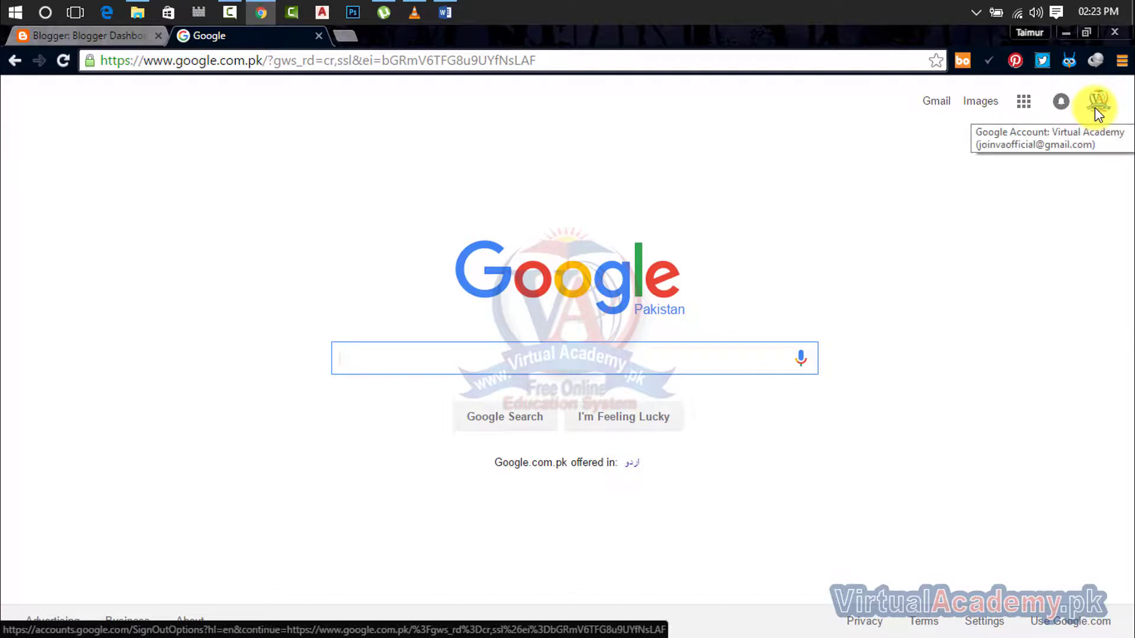
{"action": "left_click", "coordinate": [1025, 107]}
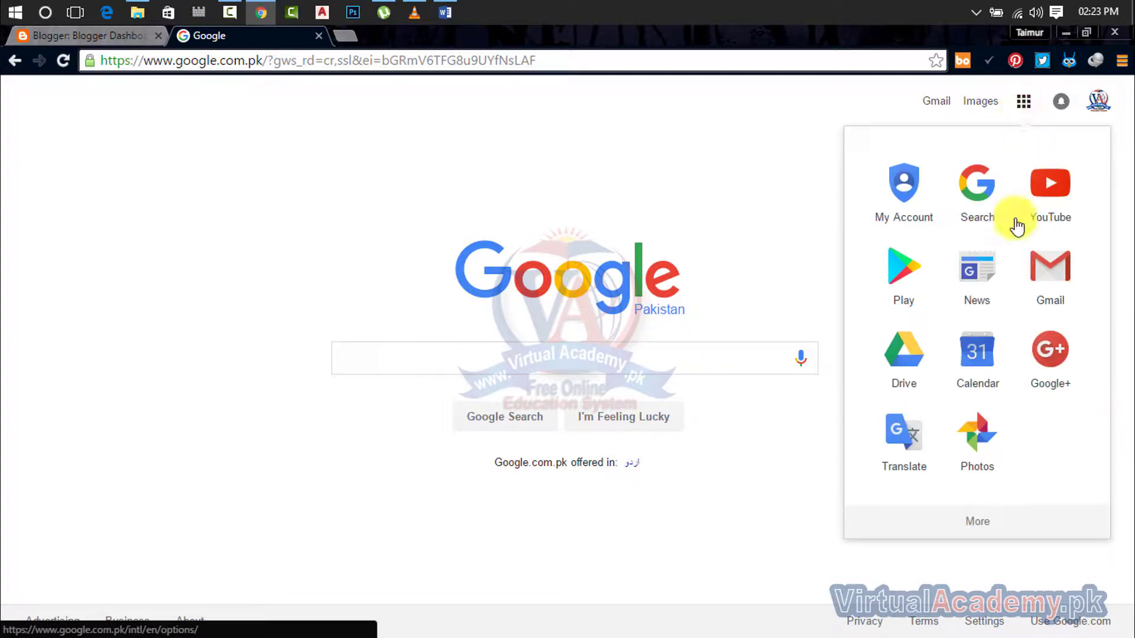
{"action": "left_click", "coordinate": [988, 522]}
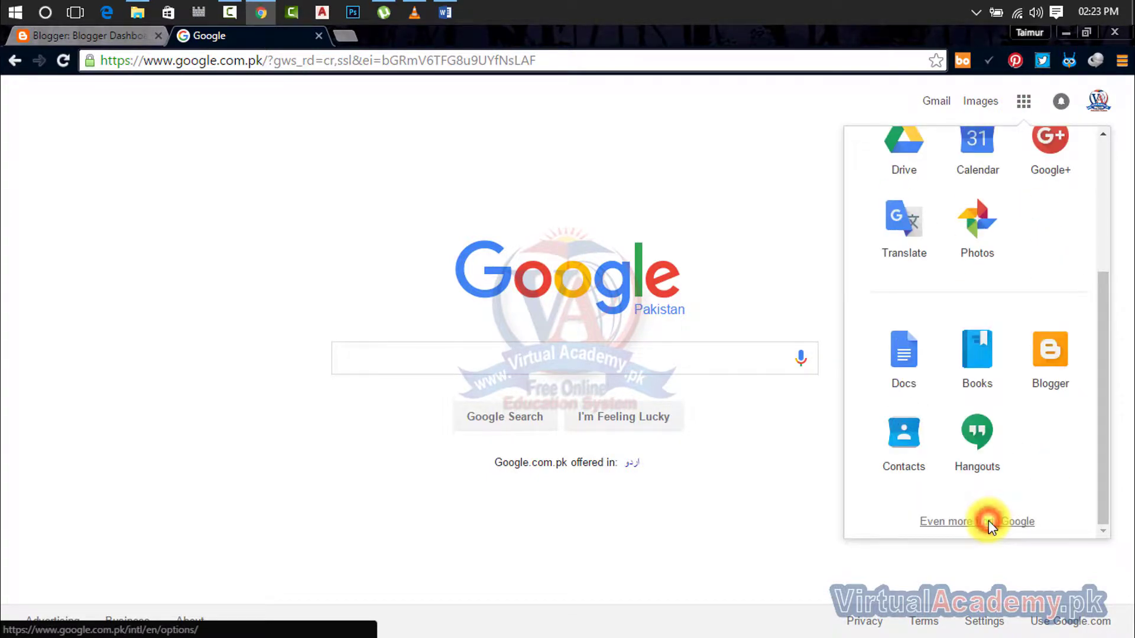
{"action": "left_click", "coordinate": [1065, 364]}
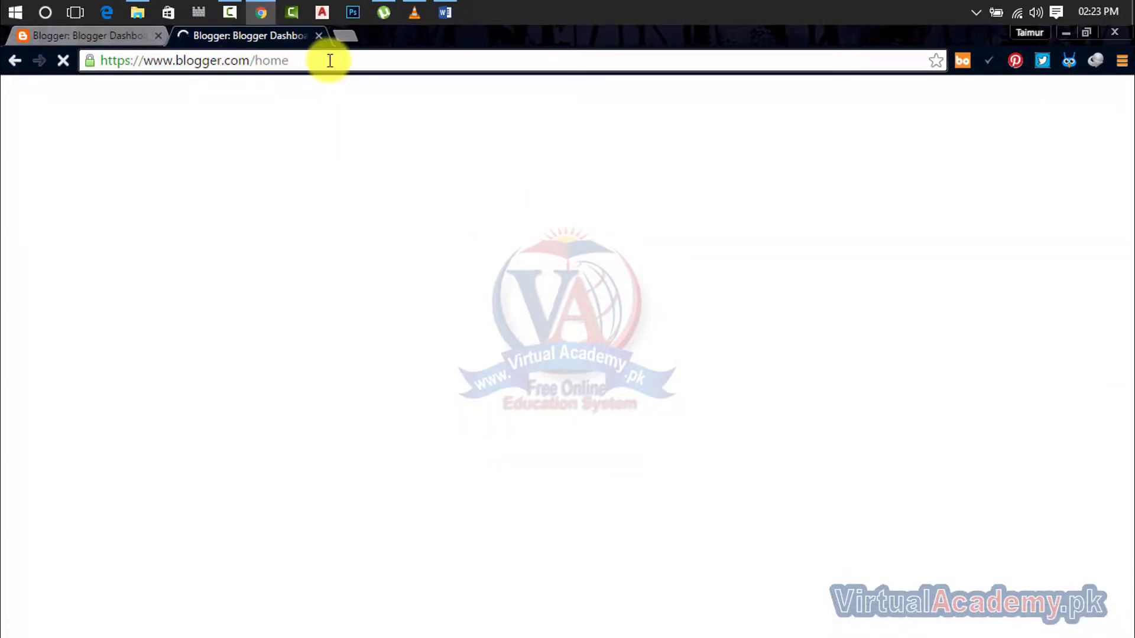
{"action": "left_click_drag", "start_coordinate": [282, 60], "coordinate": [124, 60]}
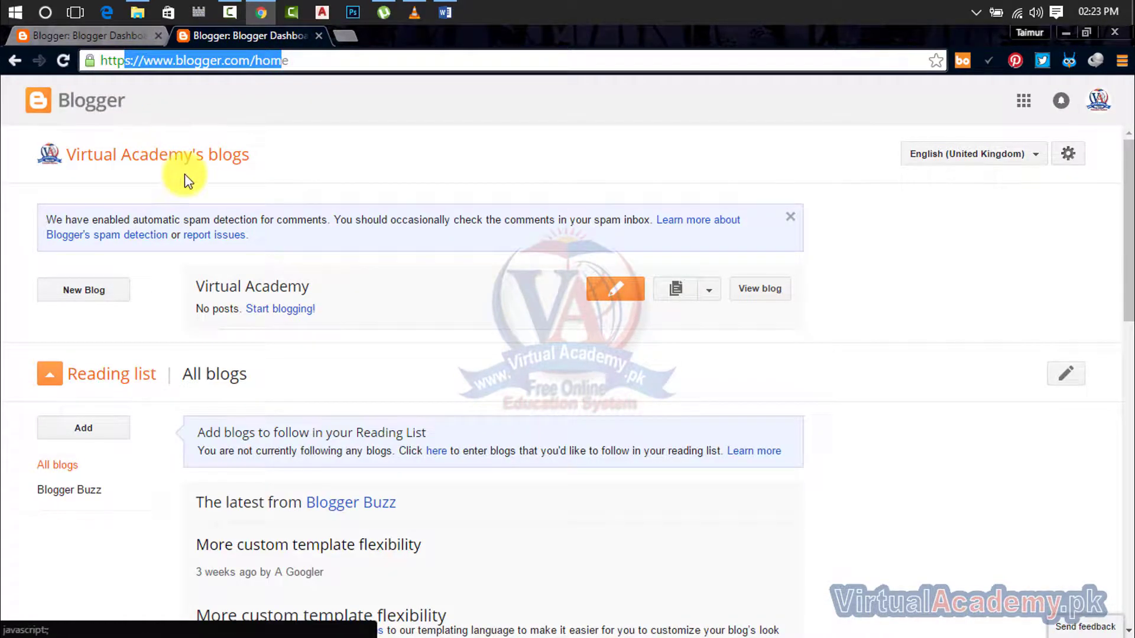
{"action": "left_click", "coordinate": [319, 35]}
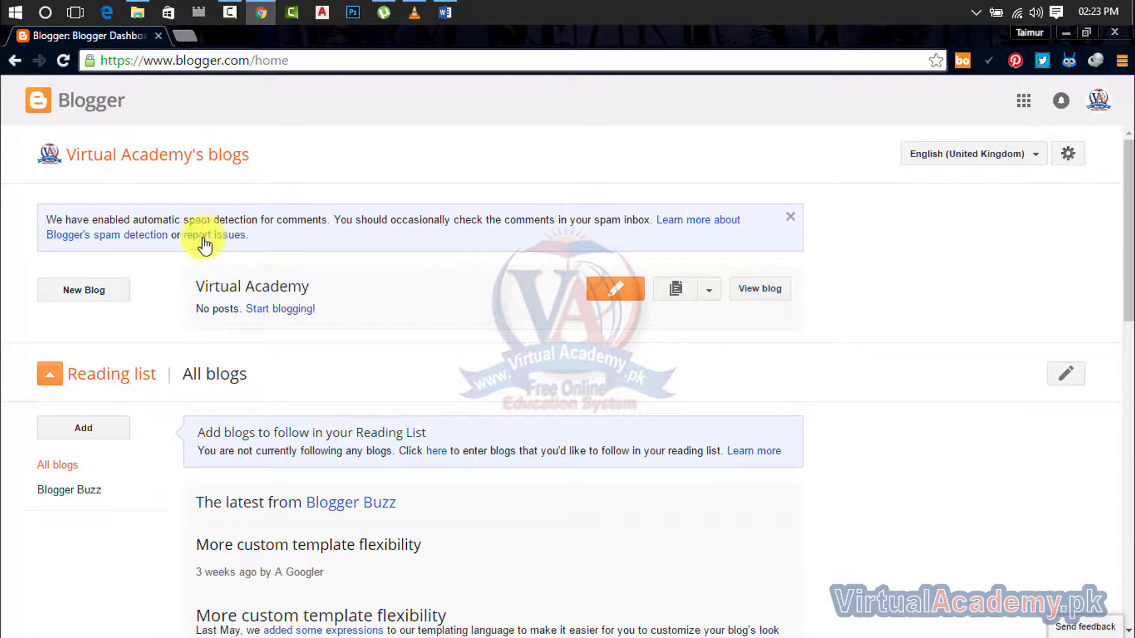
Step: View the form for creating a new blog and close it without creating one
{"action": "left_click", "coordinate": [96, 291]}
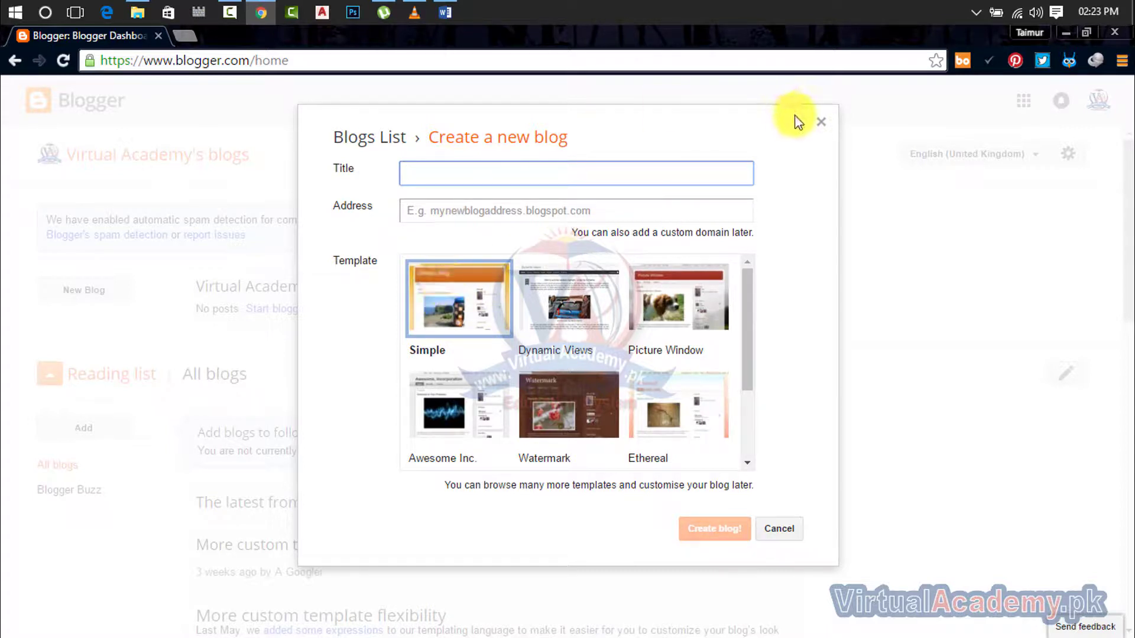
{"action": "left_click", "coordinate": [824, 126]}
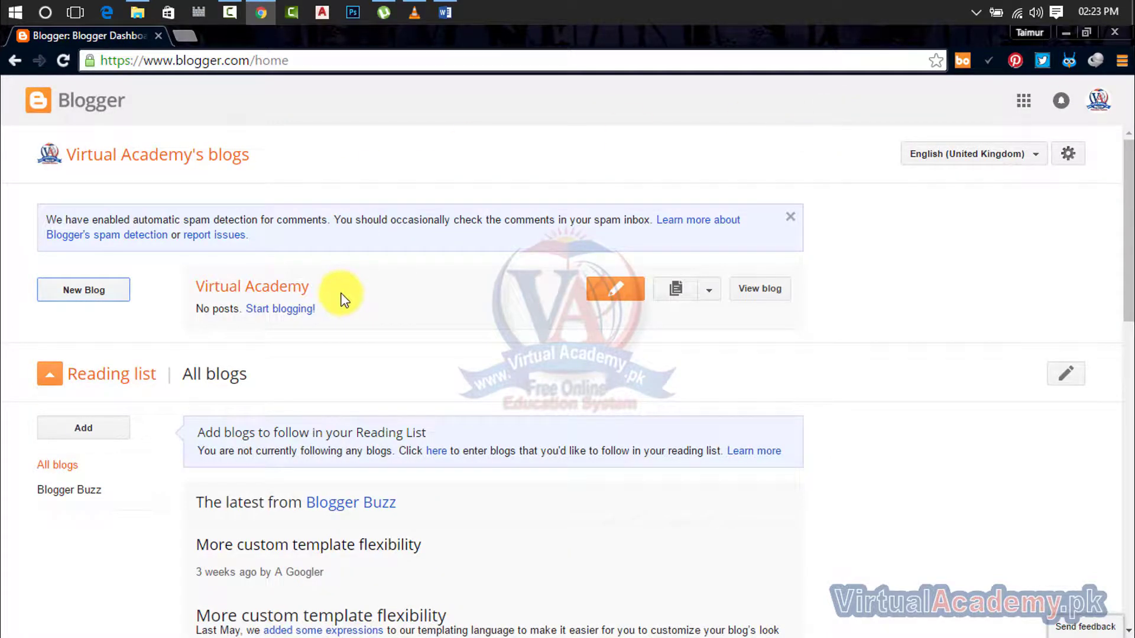
{"action": "left_click", "coordinate": [87, 298]}
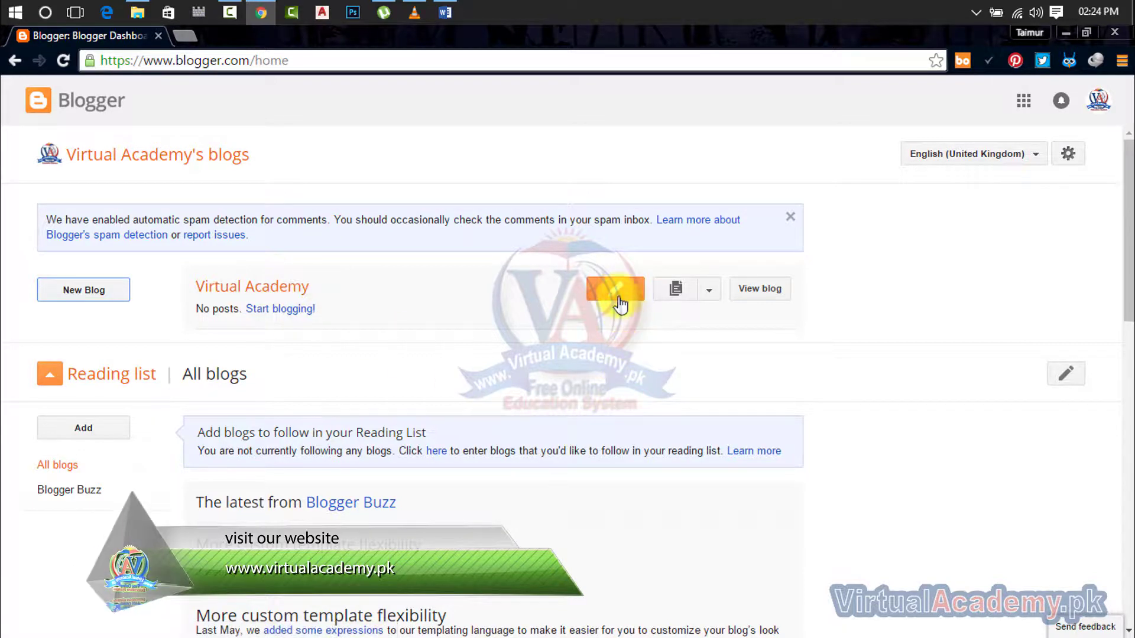
Step: Review the management options of the Virtual Academy blog and look over the reading list on the dashboard
{"action": "left_click", "coordinate": [708, 291]}
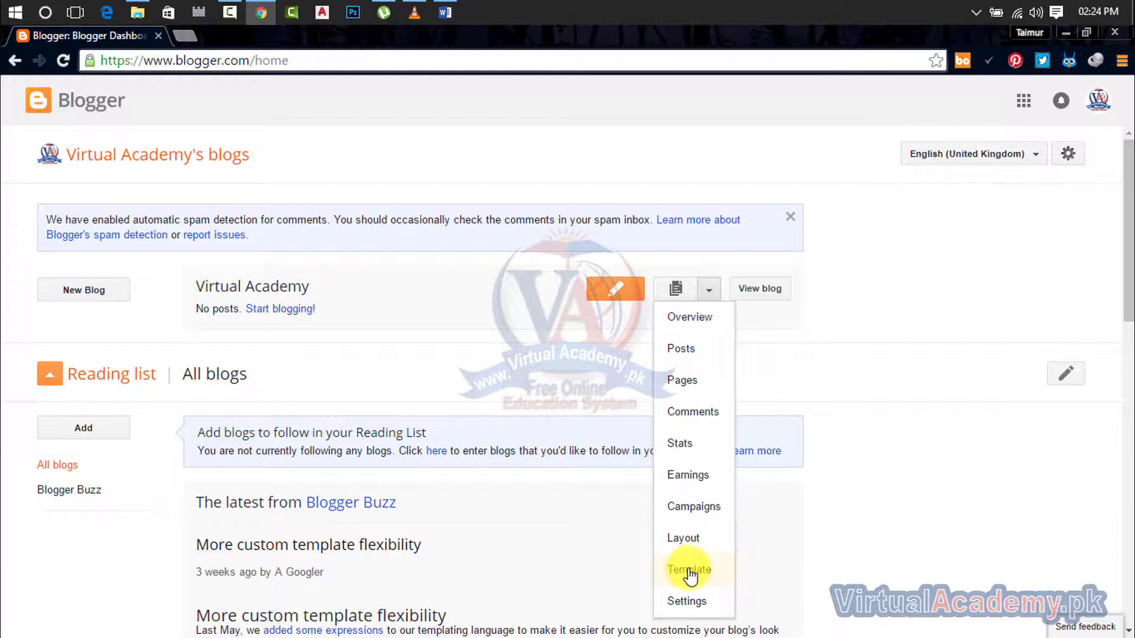
{"action": "left_click", "coordinate": [818, 357]}
{"action": "scroll", "coordinate": [817, 356], "scroll_direction": "down", "scroll_amount": 3}
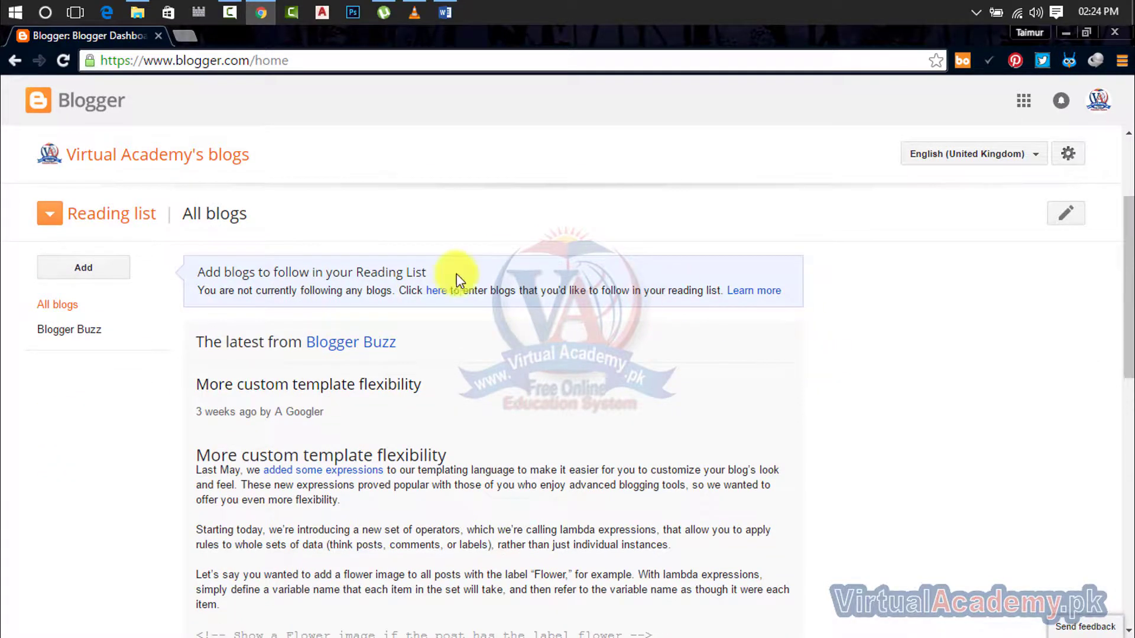
{"action": "scroll", "coordinate": [111, 233], "scroll_direction": "up", "scroll_amount": 3}
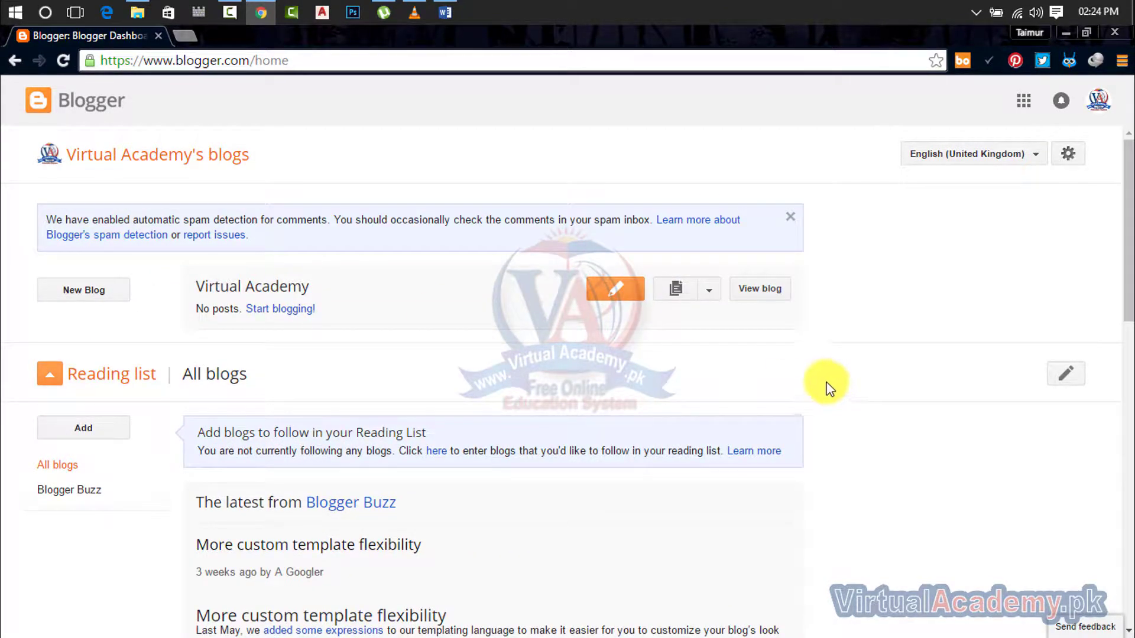
Step: View the public page of the Virtual Academy blog and close its browser tab
{"action": "left_click", "coordinate": [756, 292]}
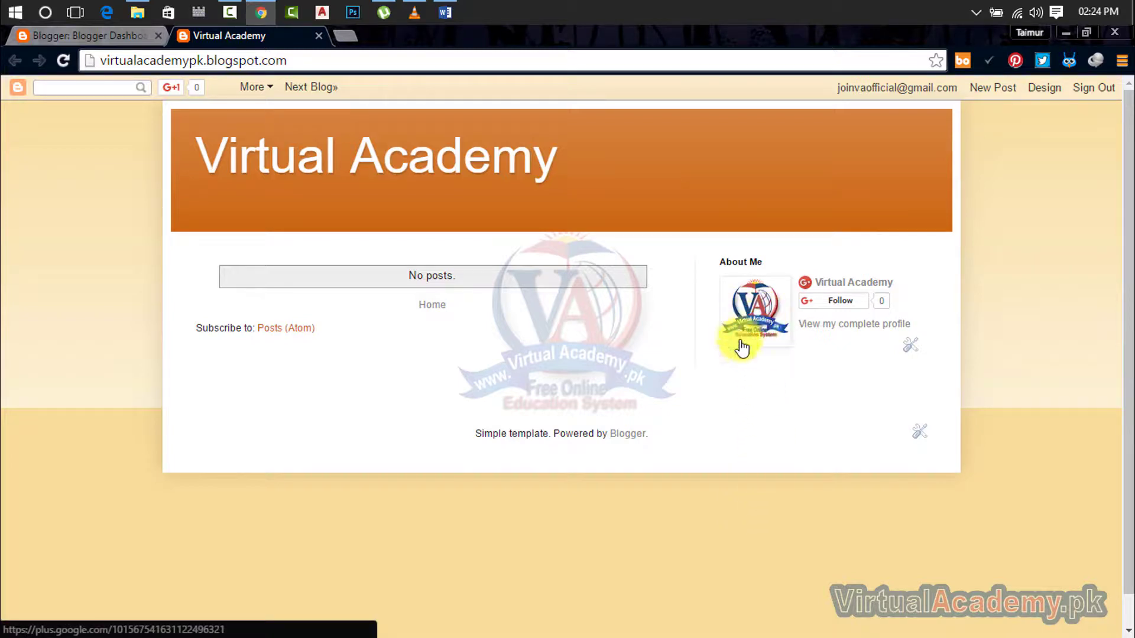
{"action": "mouse_move", "coordinate": [843, 291]}
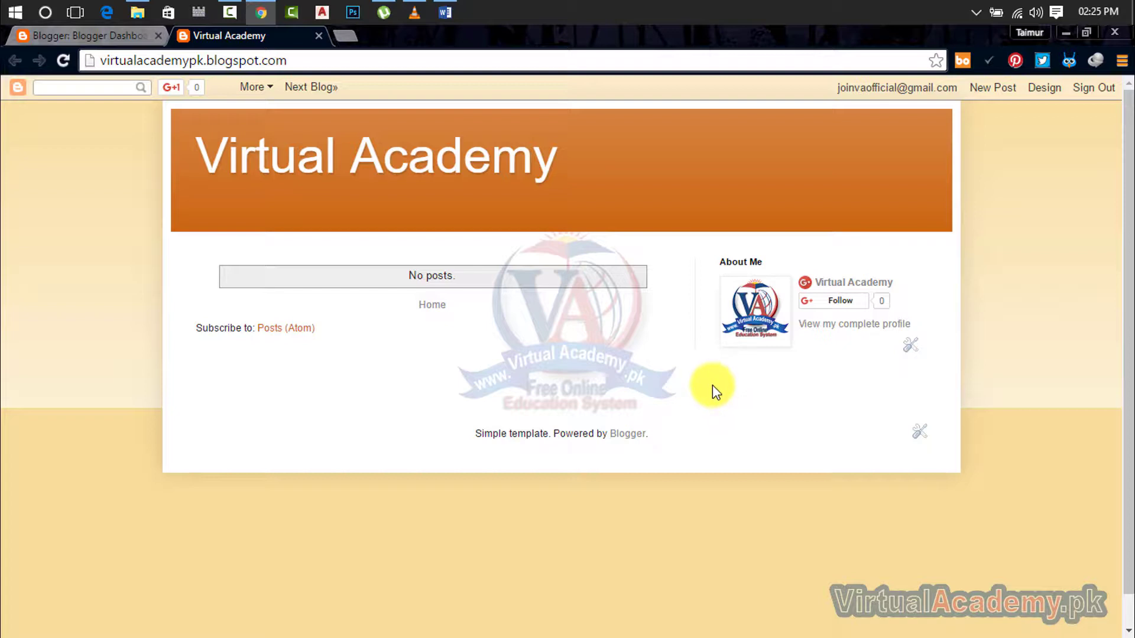
{"action": "left_click", "coordinate": [322, 40]}
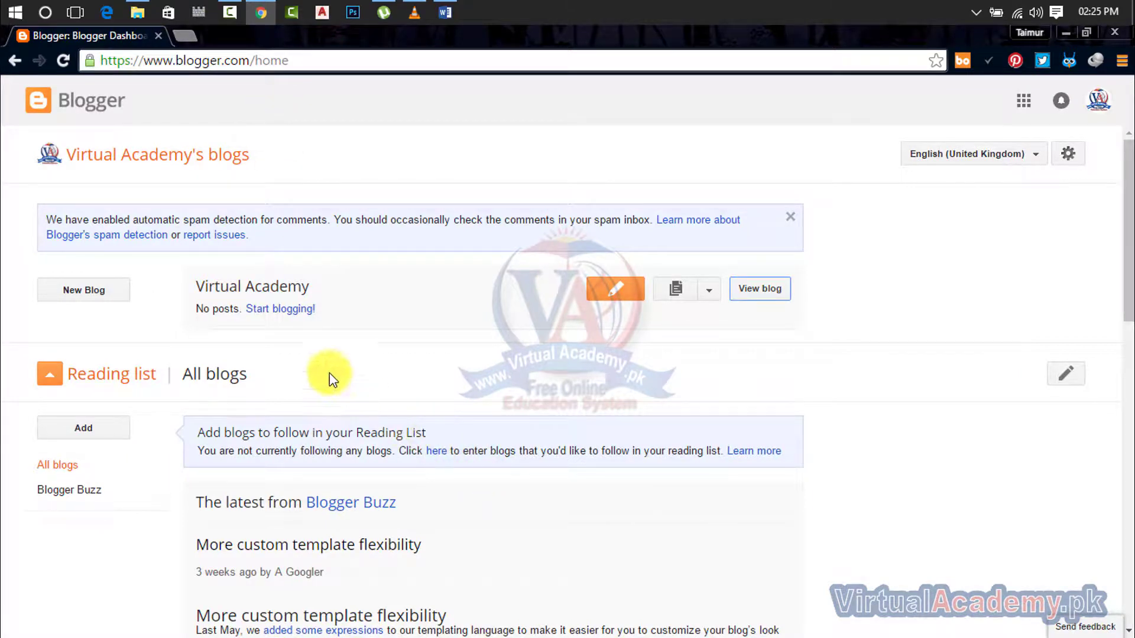
Step: Start a new post on the Virtual Academy blog and look at its title field and body area
{"action": "left_click", "coordinate": [284, 308]}
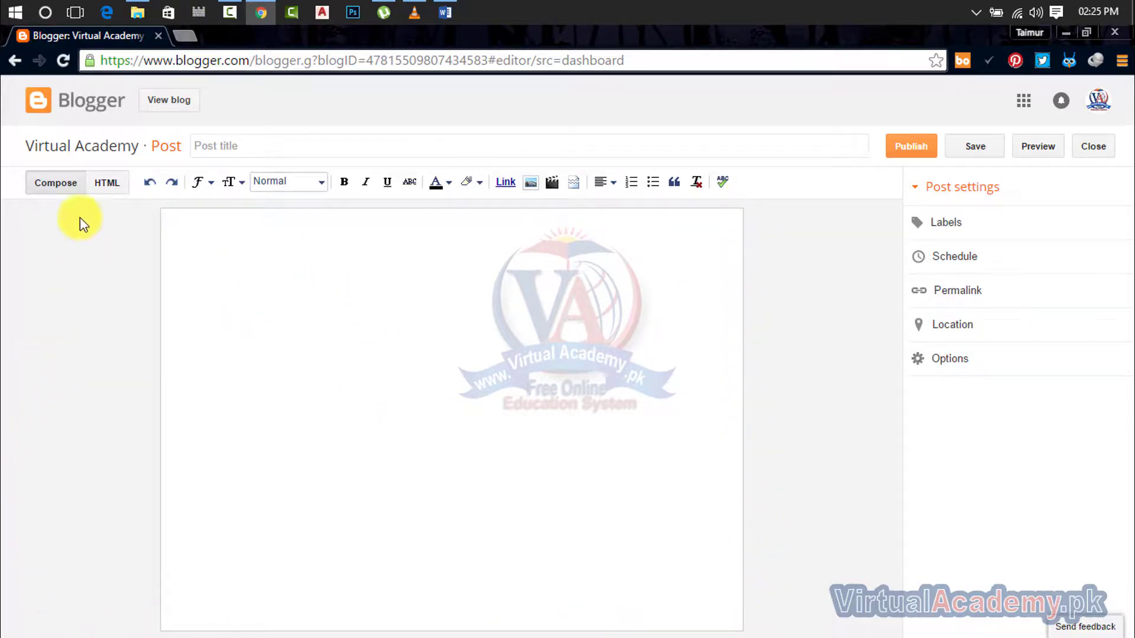
{"action": "left_click", "coordinate": [232, 146]}
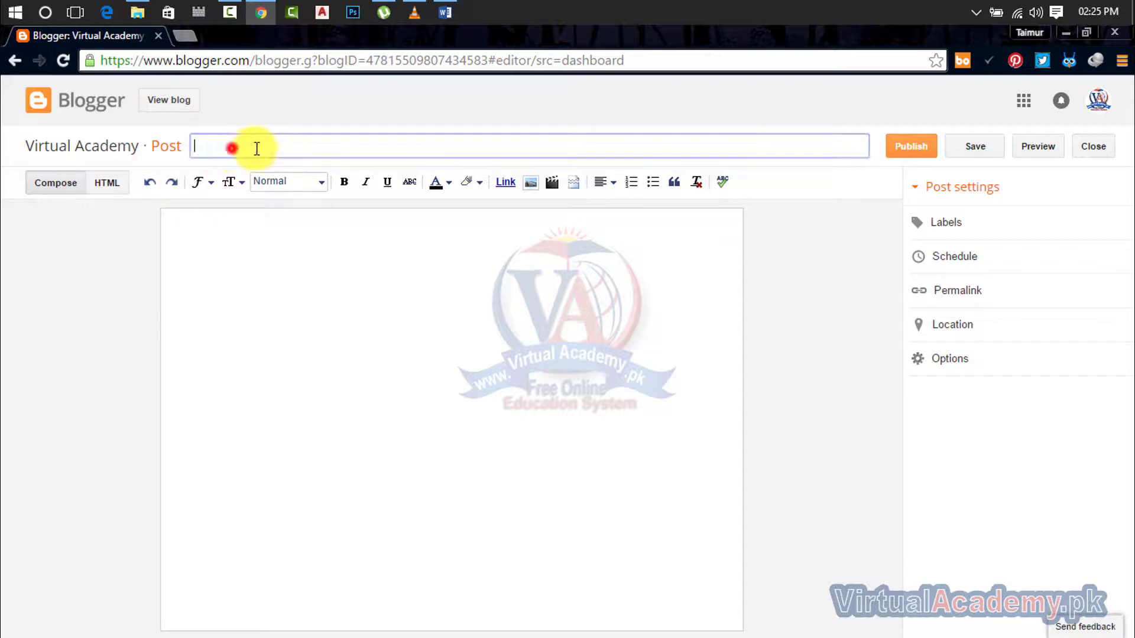
{"action": "left_click", "coordinate": [223, 260]}
Step: Compare the HTML and Compose modes of the post editor, ending in Compose mode
{"action": "left_click", "coordinate": [112, 188]}
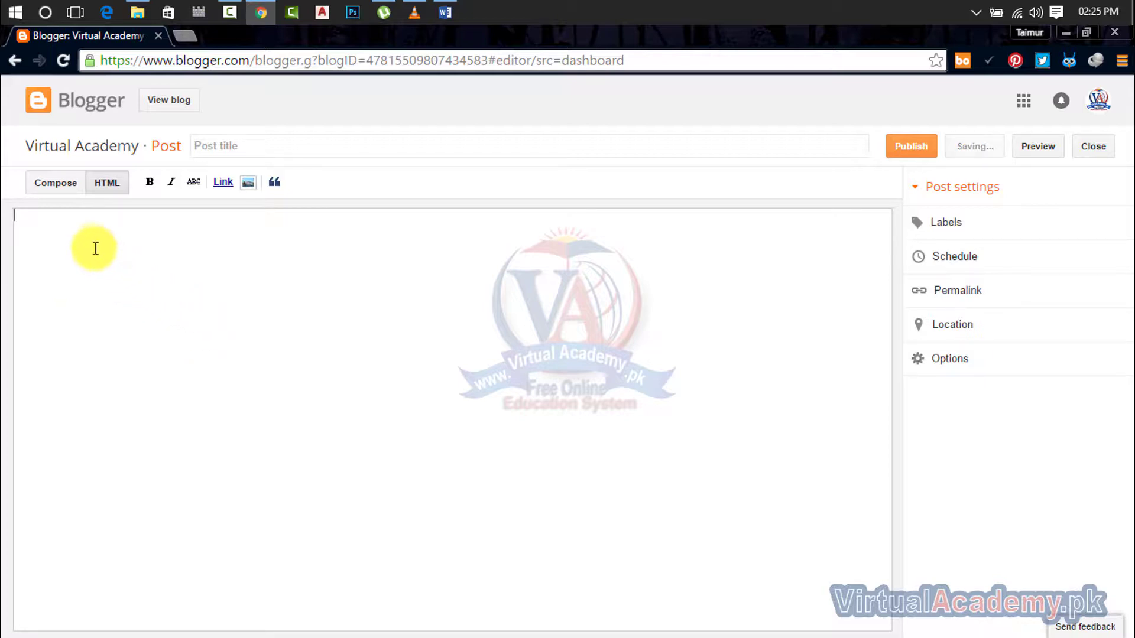
{"action": "left_click", "coordinate": [59, 188]}
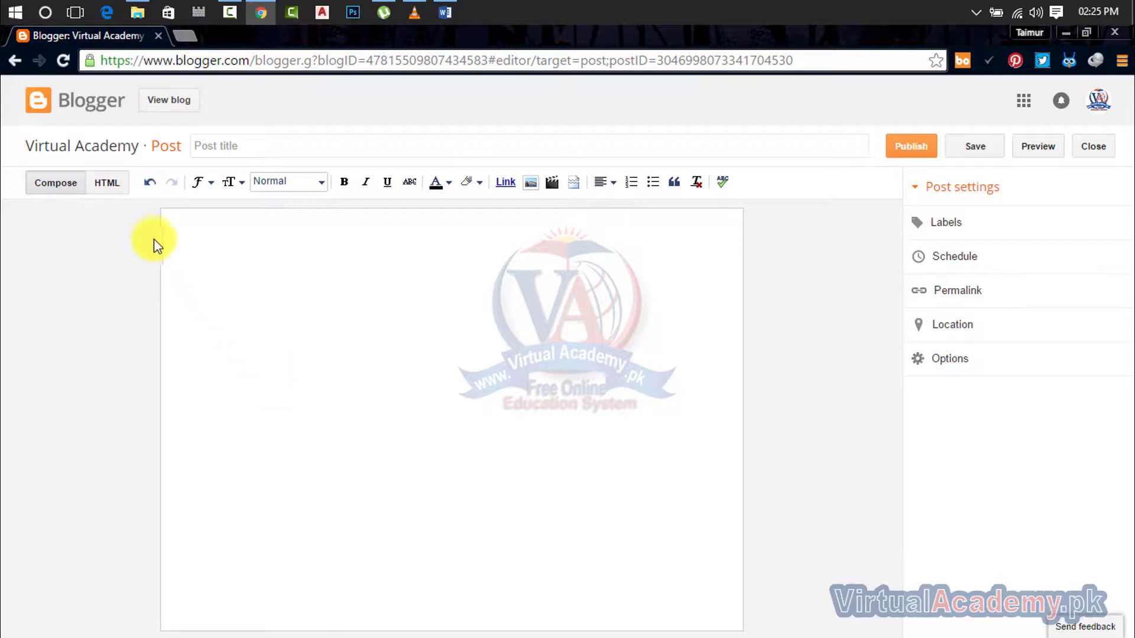
{"action": "left_click", "coordinate": [114, 186]}
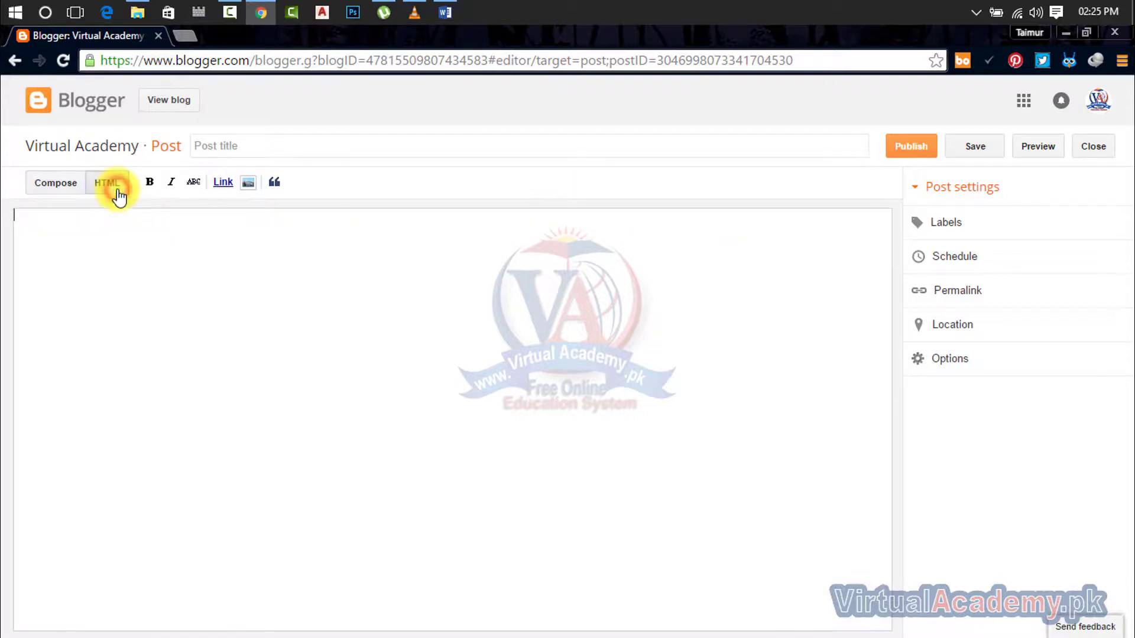
{"action": "left_click", "coordinate": [118, 250]}
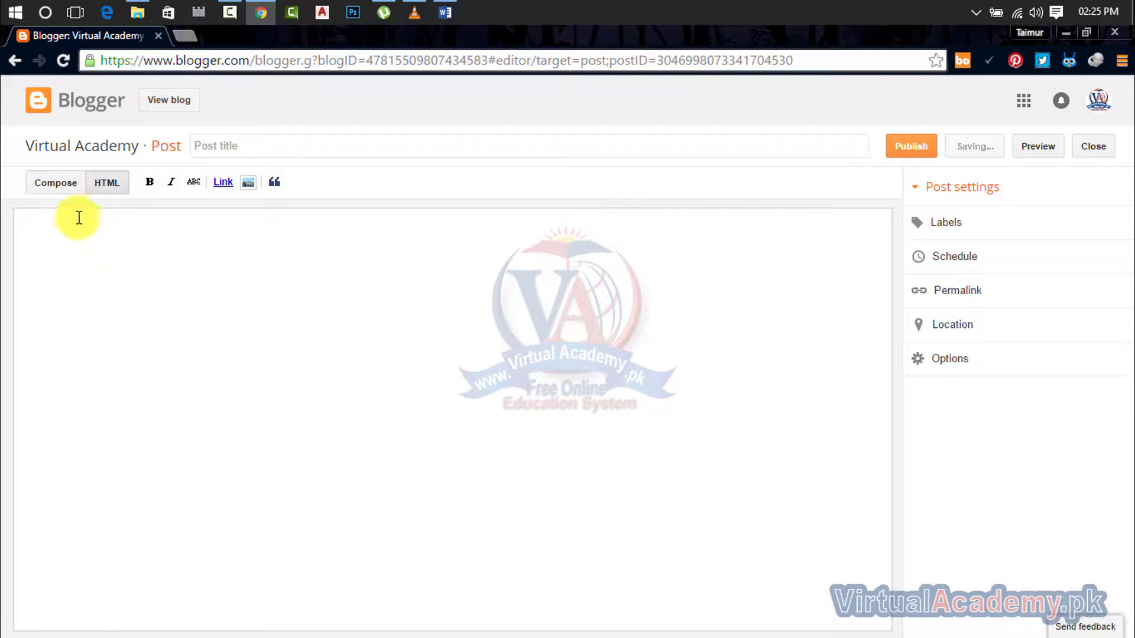
{"action": "left_click", "coordinate": [55, 184]}
{"action": "left_click", "coordinate": [170, 237]}
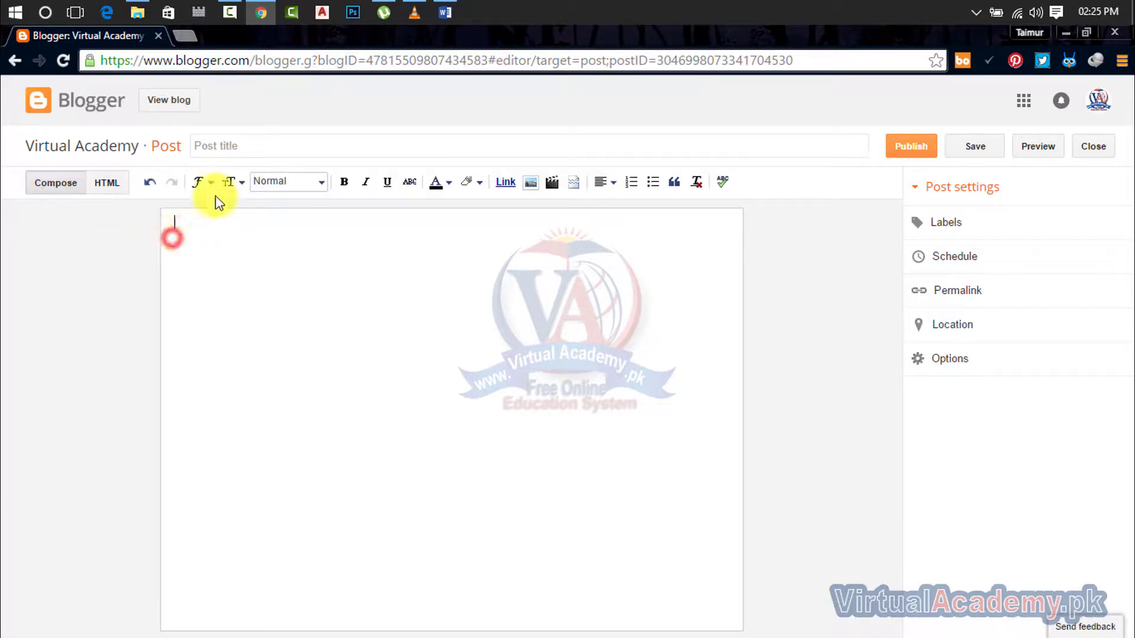
Step: Enter "Virtual Academy" as the post title
{"action": "left_click", "coordinate": [239, 145]}
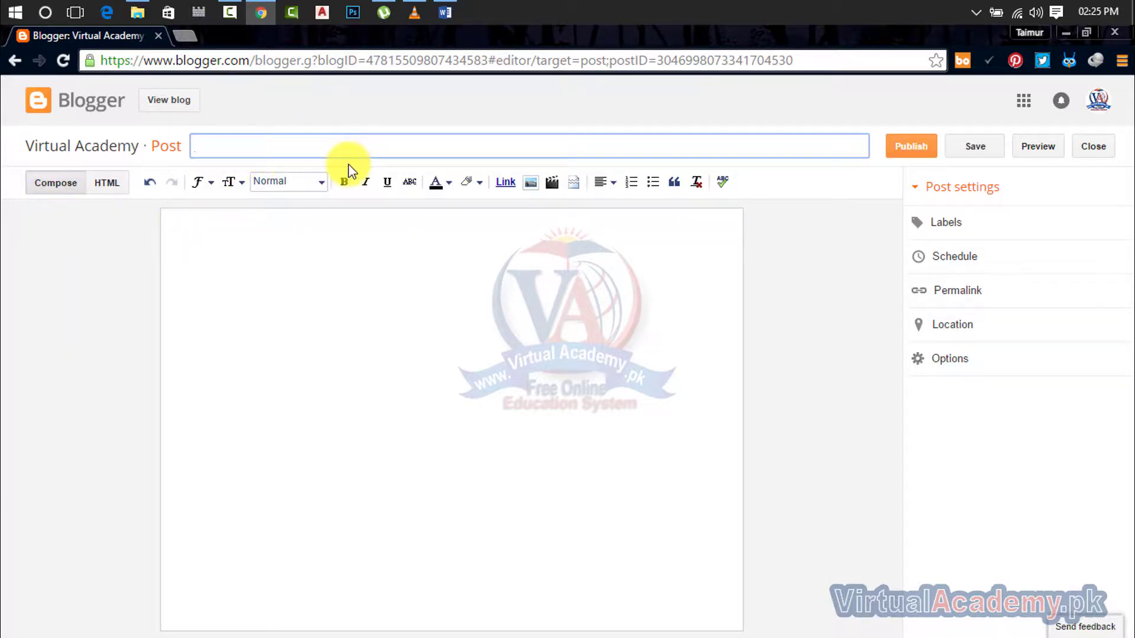
{"action": "type", "text": "Virtual"}
{"action": "type", "text": "Academy"}
Step: Copy the paragraph under "Welcome To Virtual Academy" from the Word document and paste it into the body of the Blogger post
{"action": "left_click", "coordinate": [319, 237]}
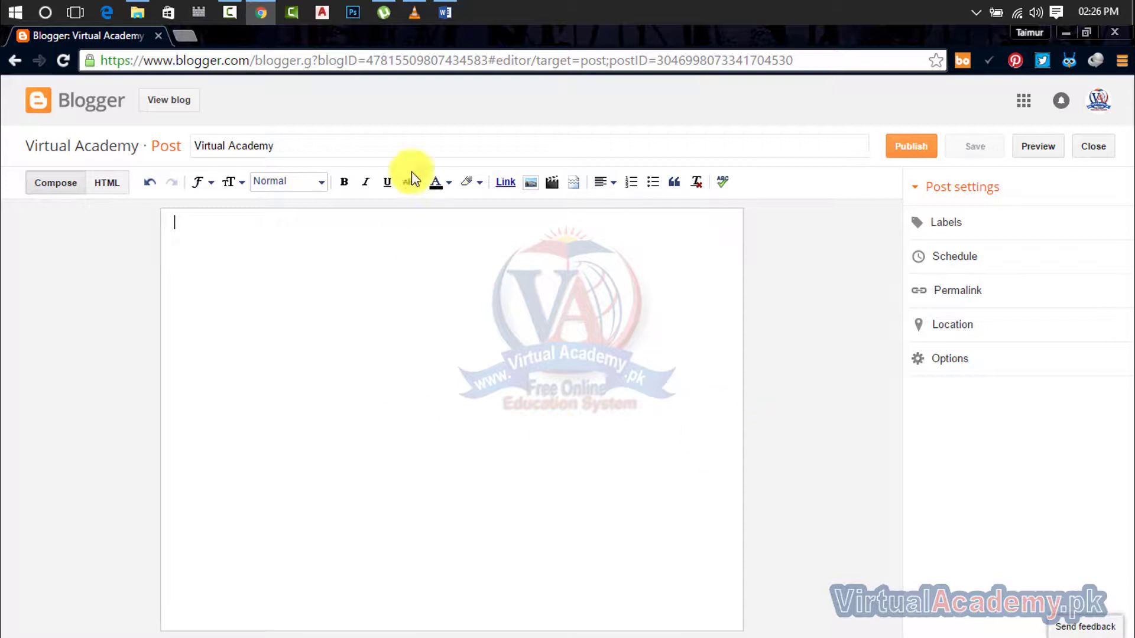
{"action": "left_click", "coordinate": [454, 13]}
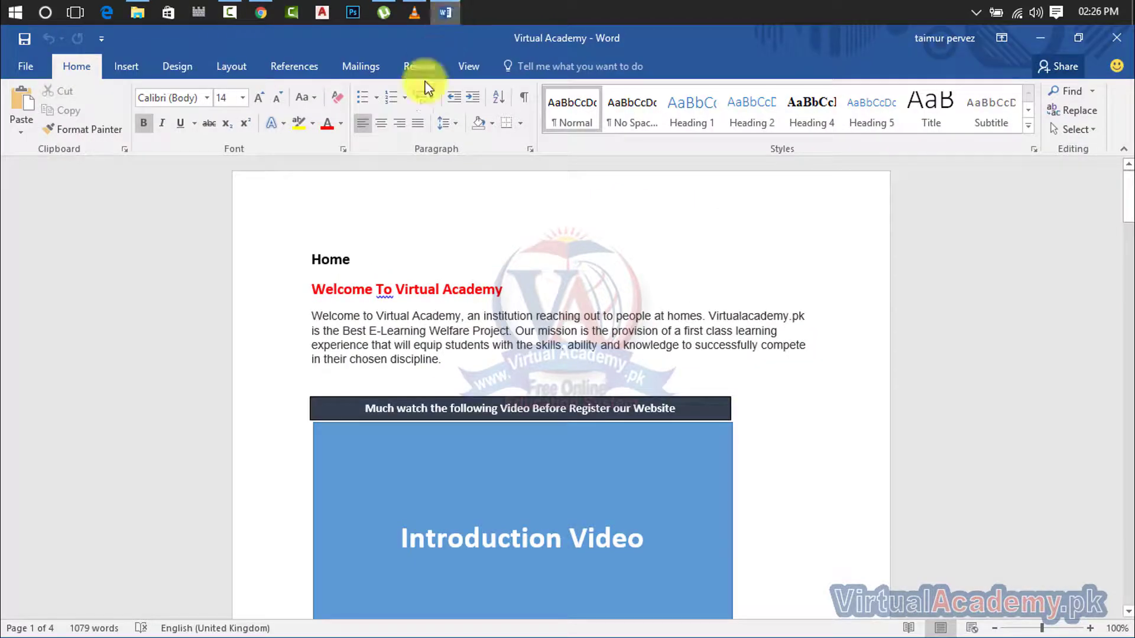
{"action": "left_click", "coordinate": [453, 365]}
{"action": "left_click", "coordinate": [312, 316], "text": "shift"}
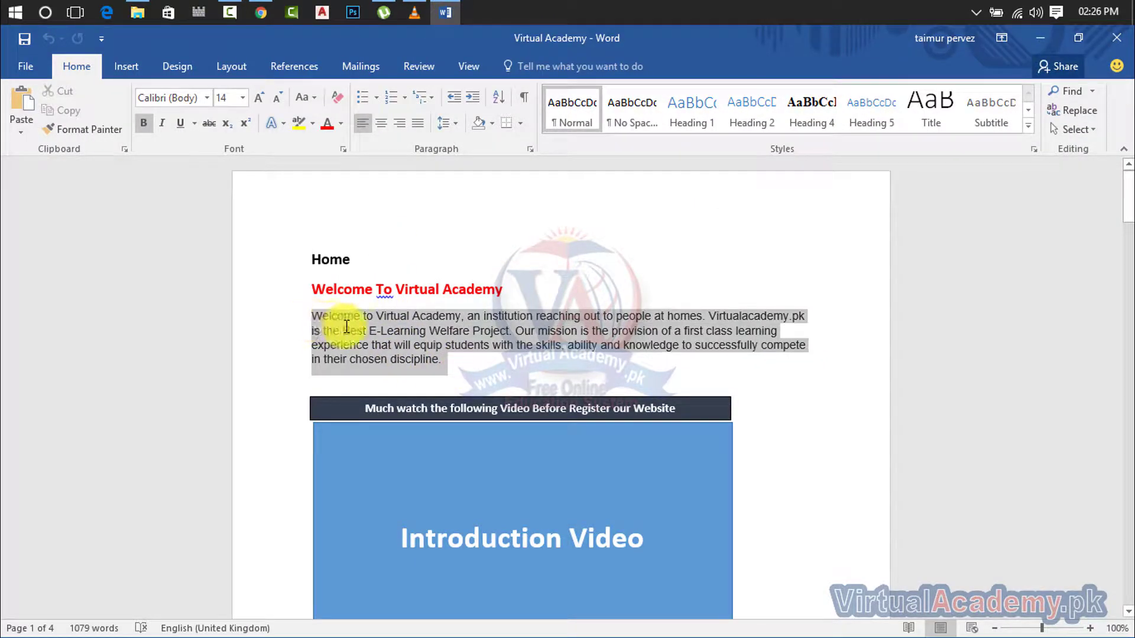
{"action": "left_click", "coordinate": [343, 330]}
{"action": "left_click", "coordinate": [445, 360]}
{"action": "left_click", "coordinate": [313, 318], "text": "shift"}
{"action": "key", "text": "ctrl+c"}
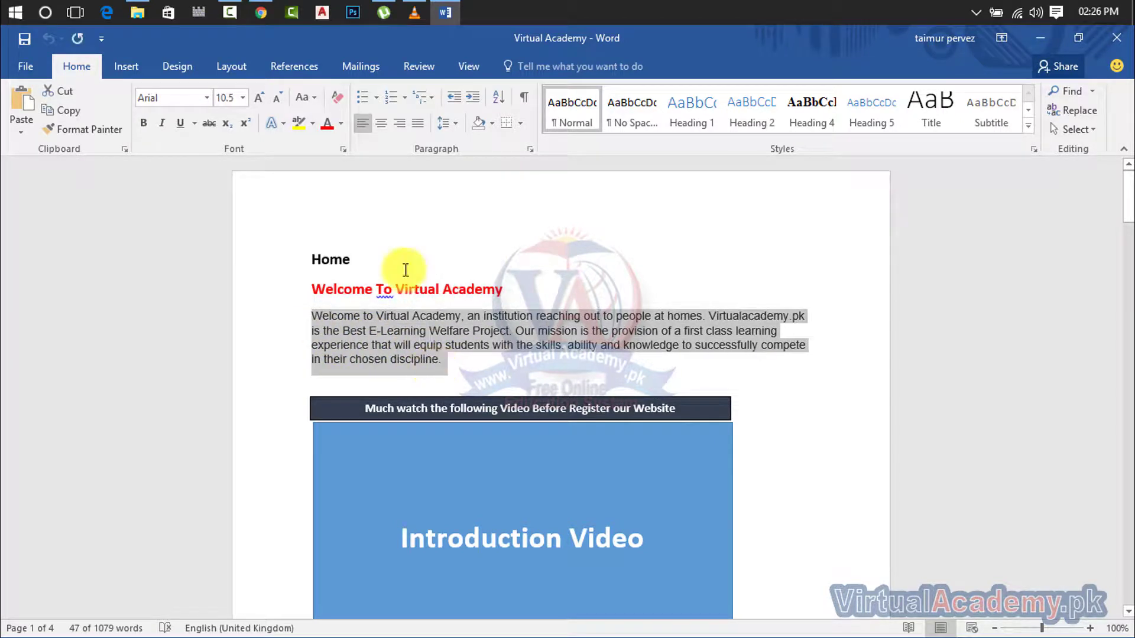
{"action": "left_click", "coordinate": [261, 11]}
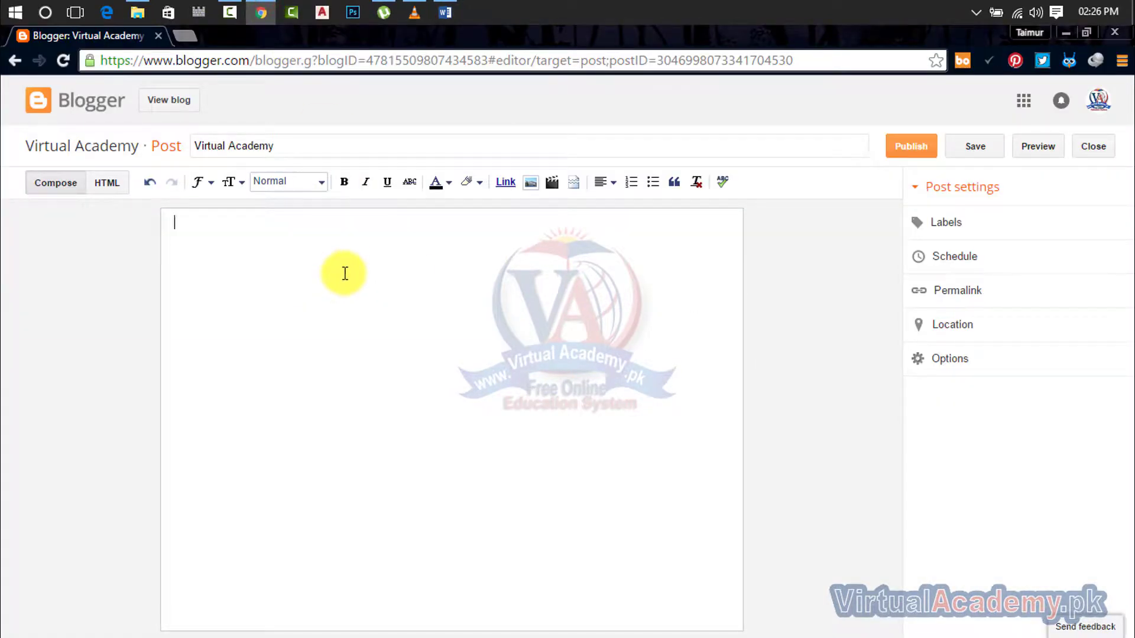
{"action": "key", "text": "ctrl+v"}
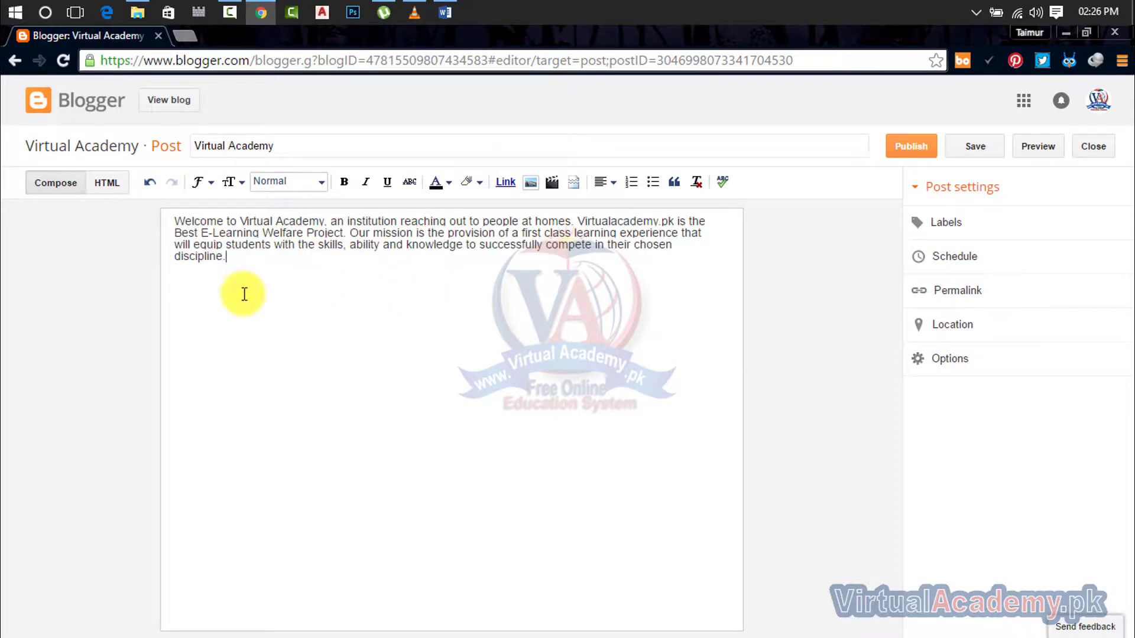
Step: Switch to the Virtual Academy Word document and close it to return to the Blogger post
{"action": "left_click", "coordinate": [459, 6]}
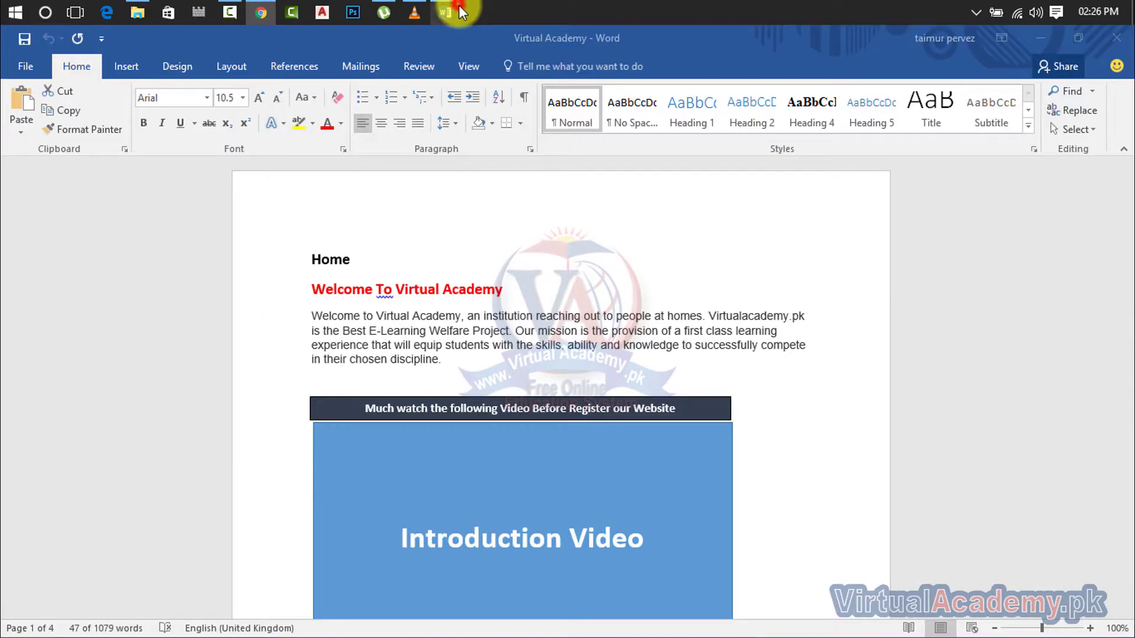
{"action": "left_click", "coordinate": [1121, 39]}
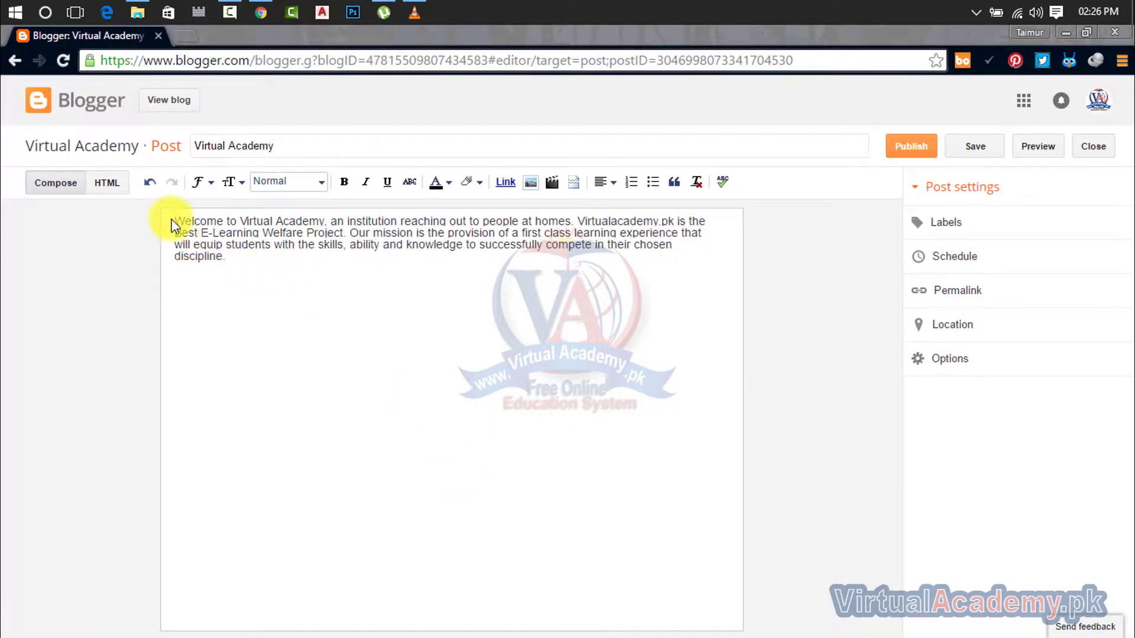
Step: Undo and redo the pasting of the paragraph in the post body
{"action": "left_click", "coordinate": [149, 182]}
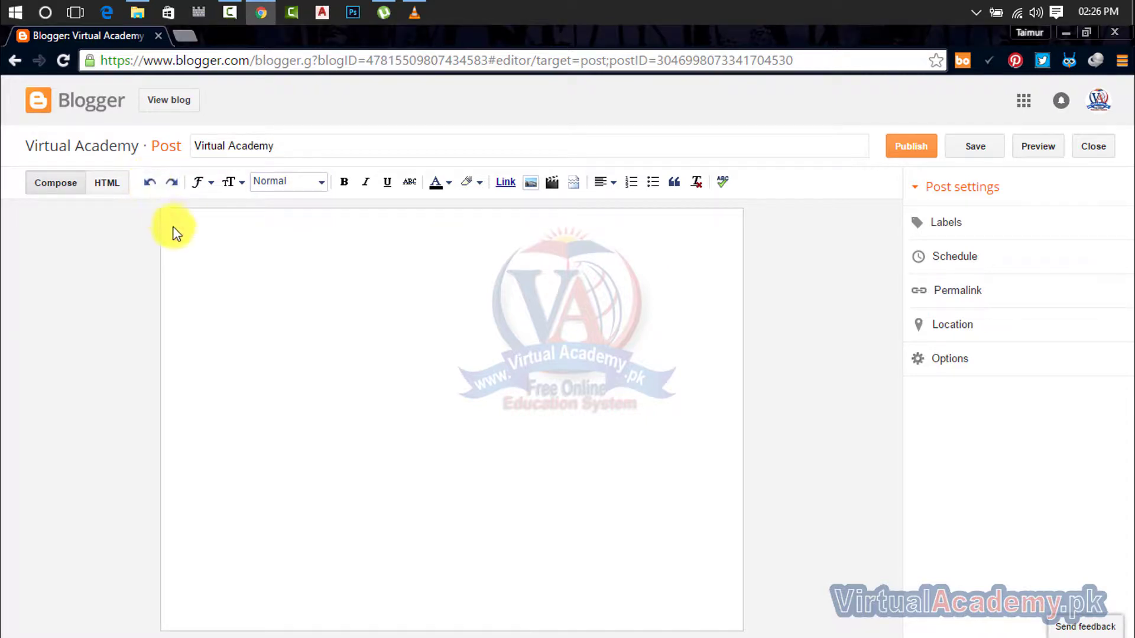
{"action": "left_click", "coordinate": [173, 183]}
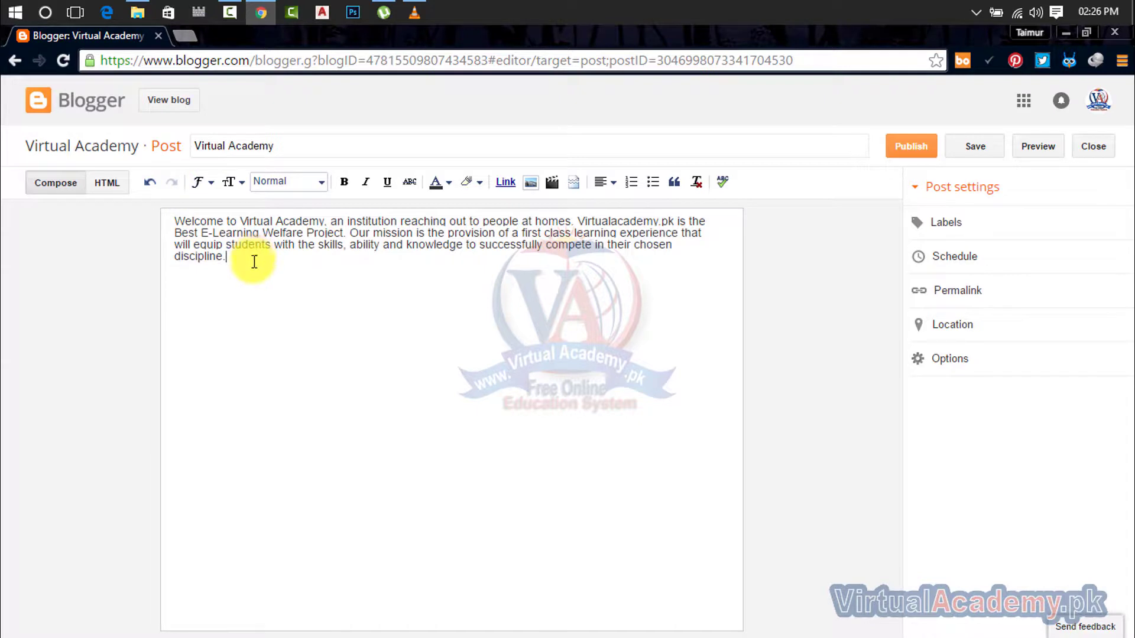
Step: Try the Times and Verdana fonts on the whole body paragraph, and set it back to Arial
{"action": "left_click_drag", "start_coordinate": [254, 261], "coordinate": [172, 221]}
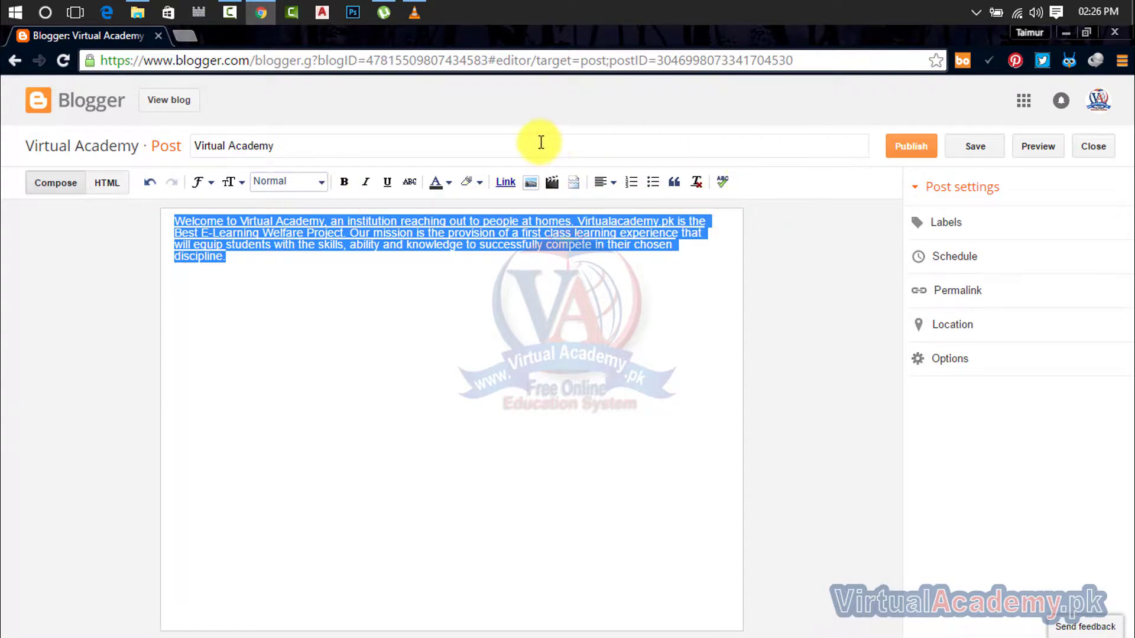
{"action": "left_click", "coordinate": [210, 184]}
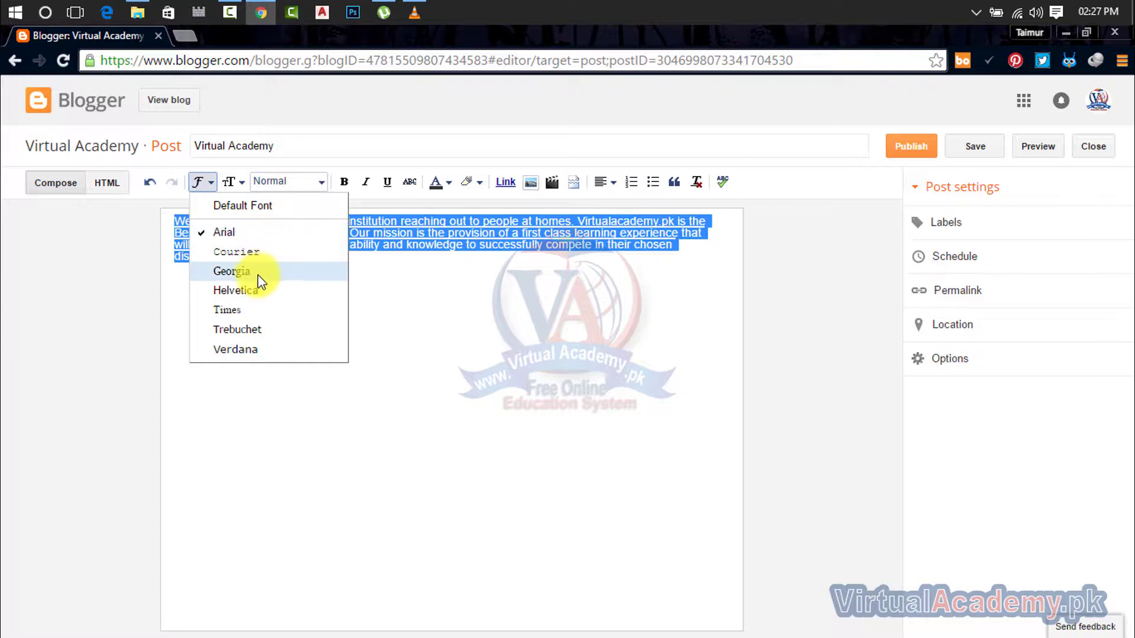
{"action": "left_click", "coordinate": [260, 310]}
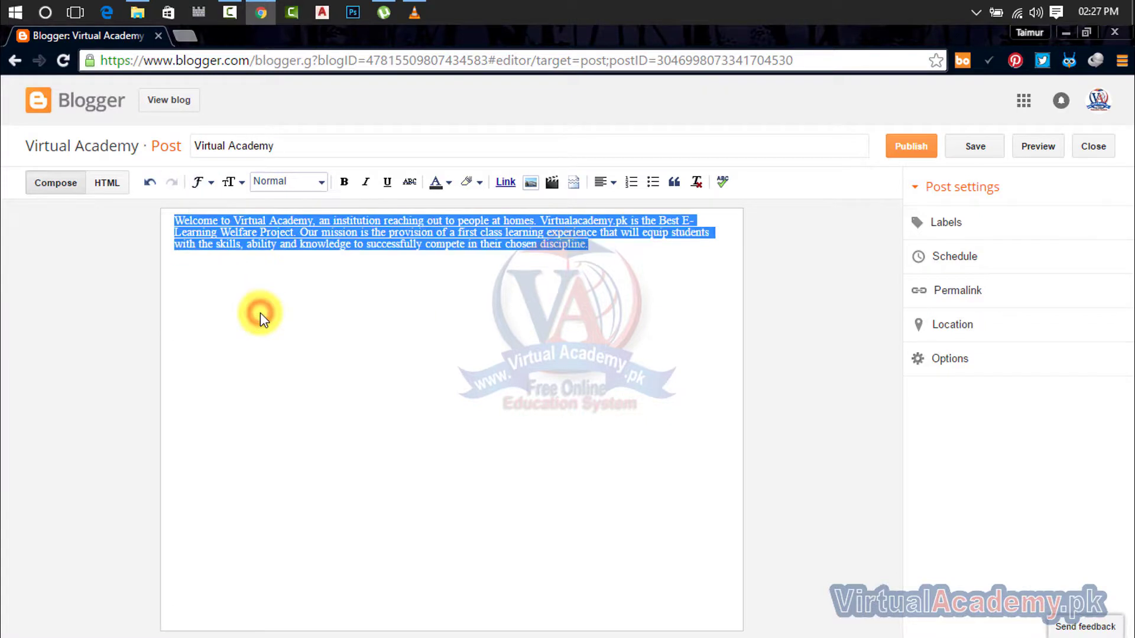
{"action": "left_click", "coordinate": [199, 181]}
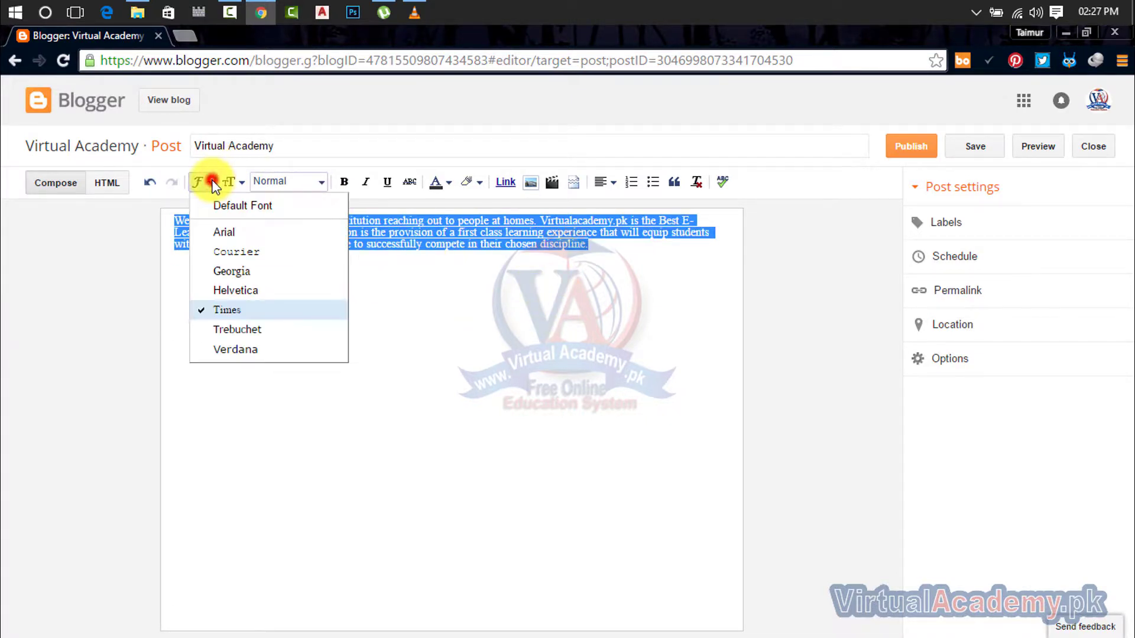
{"action": "left_click", "coordinate": [236, 350]}
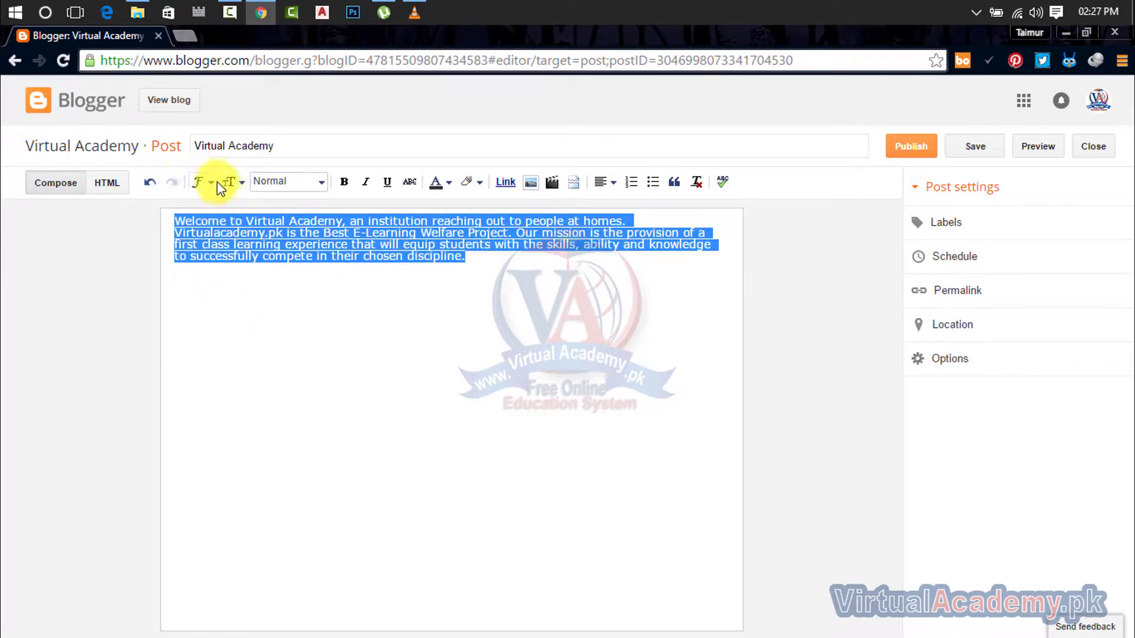
{"action": "left_click", "coordinate": [201, 182]}
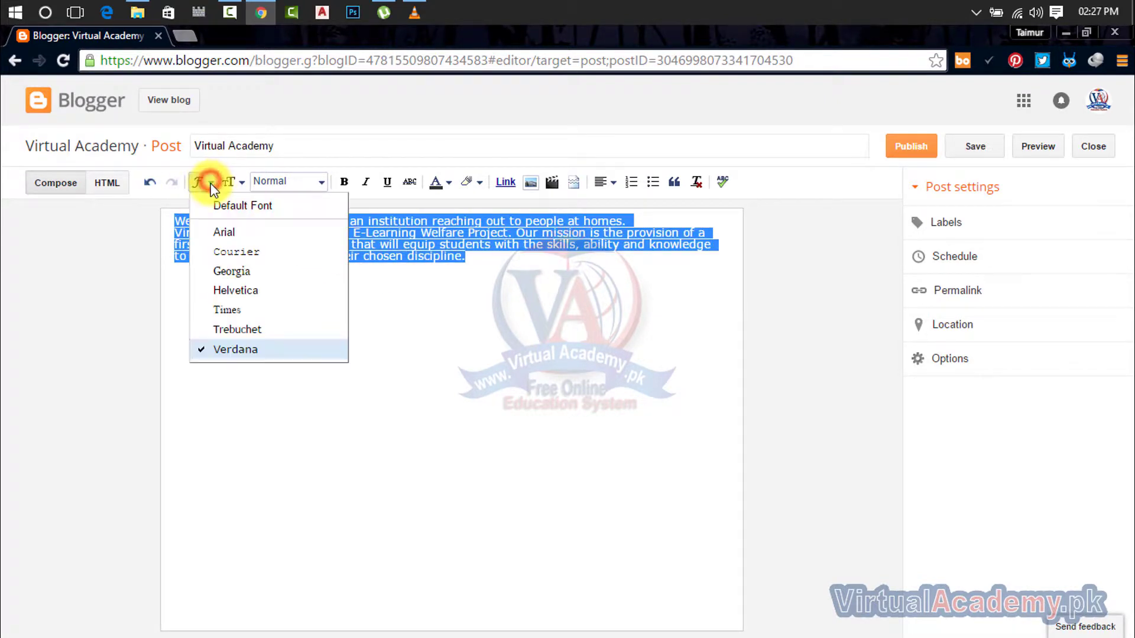
{"action": "left_click", "coordinate": [211, 231]}
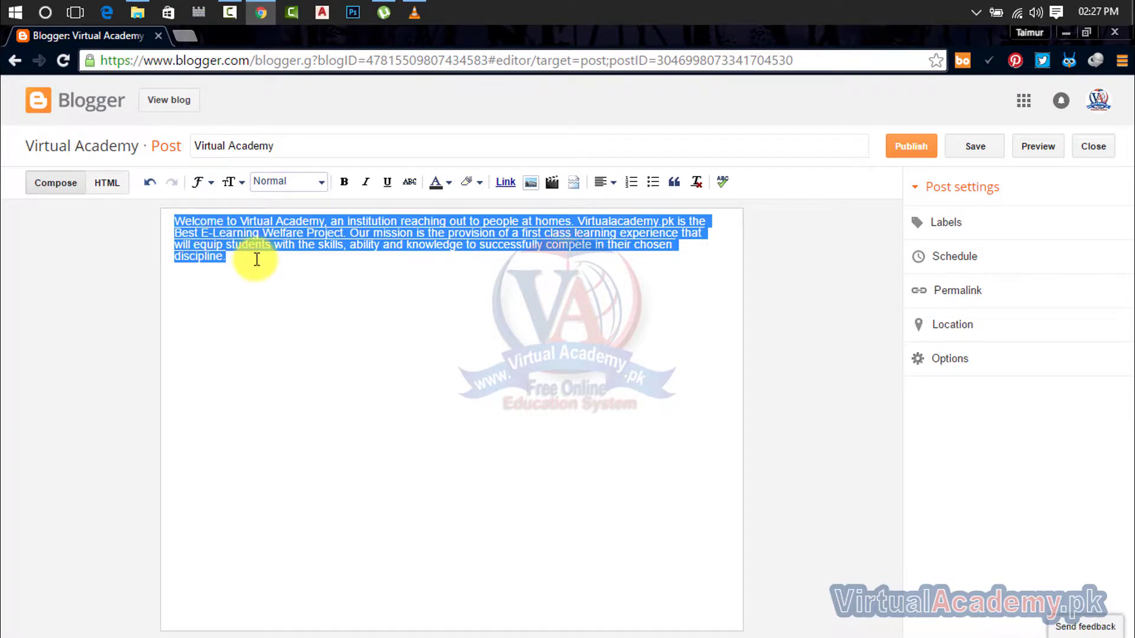
Step: Add a "Virtual Academy" line followed by a blank line above the body paragraph, and check the post's HTML before returning to Compose mode
{"action": "left_click", "coordinate": [178, 220]}
{"action": "key", "text": "Return"}
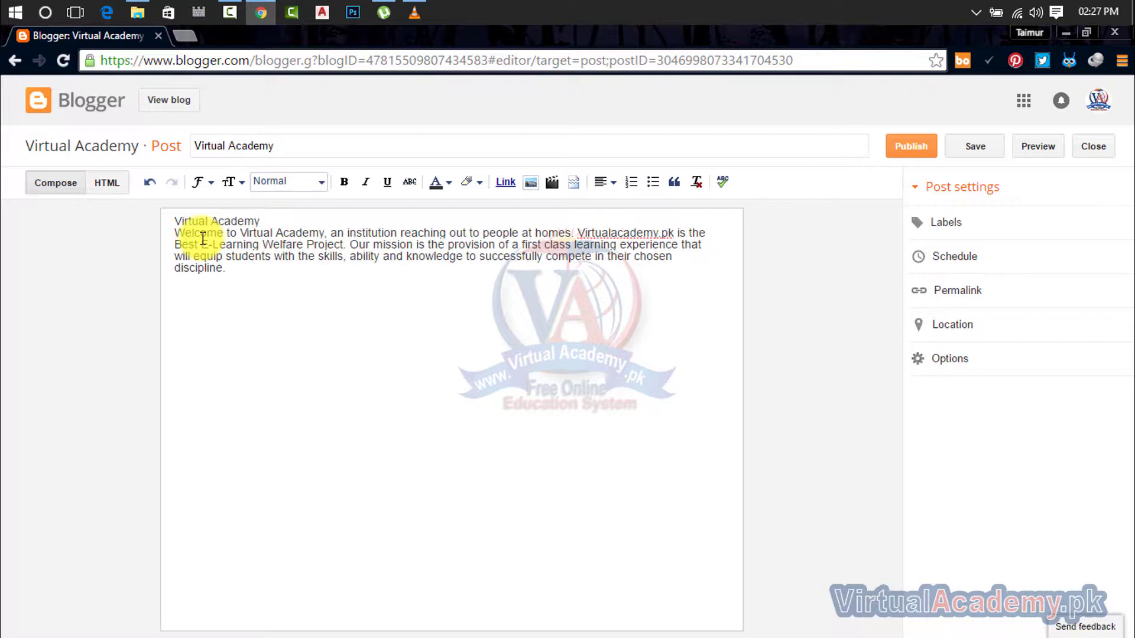
{"action": "left_click", "coordinate": [271, 221]}
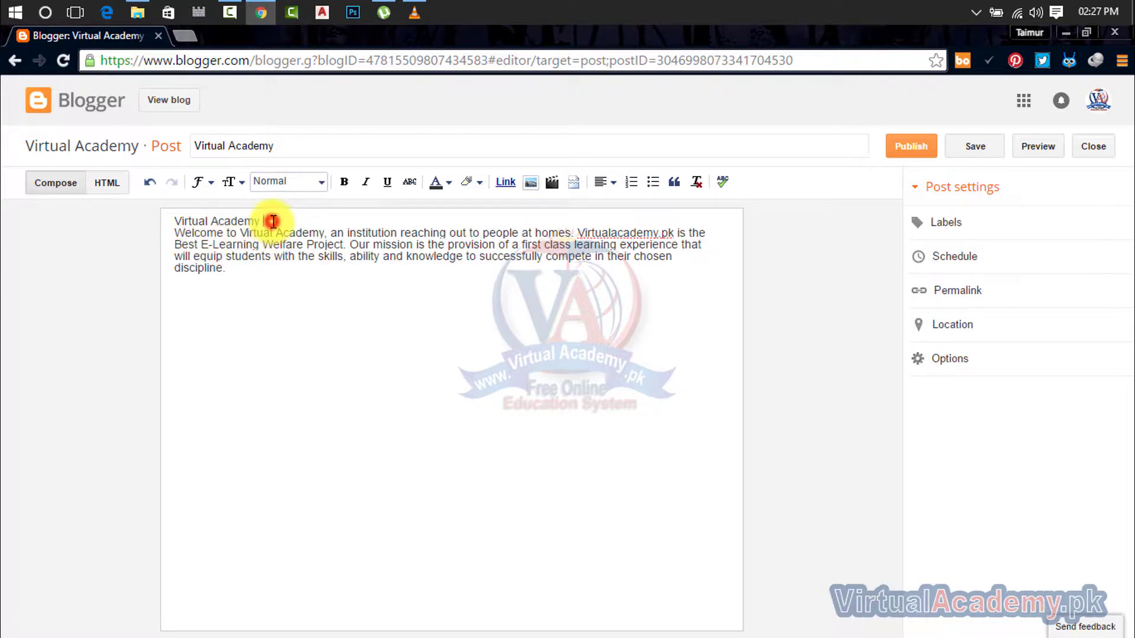
{"action": "key", "text": "Return"}
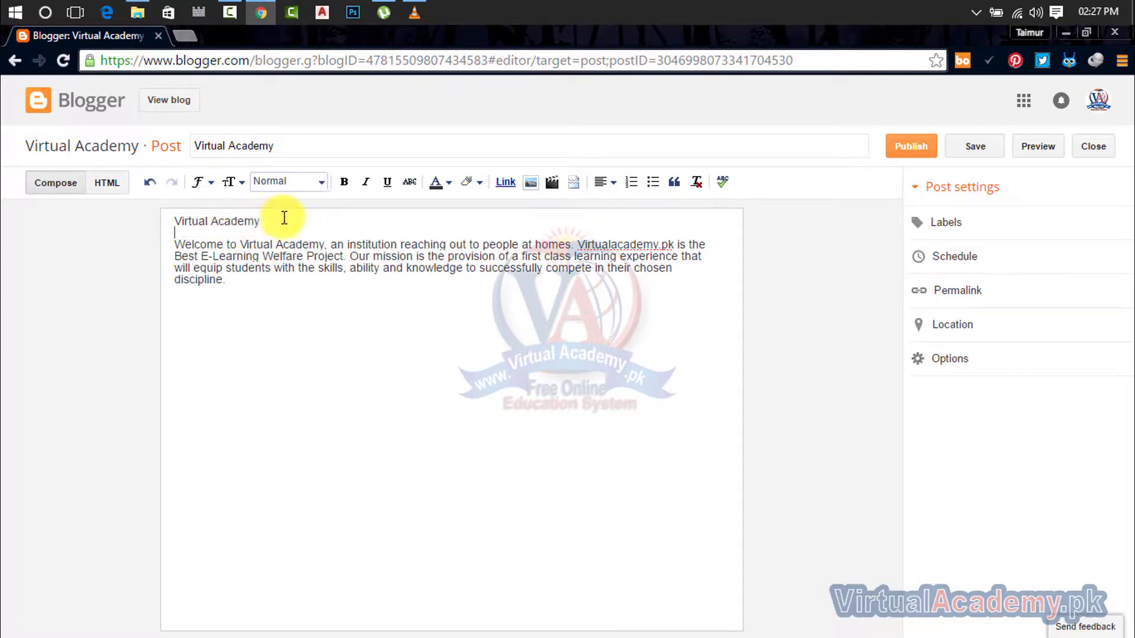
{"action": "left_click", "coordinate": [109, 185]}
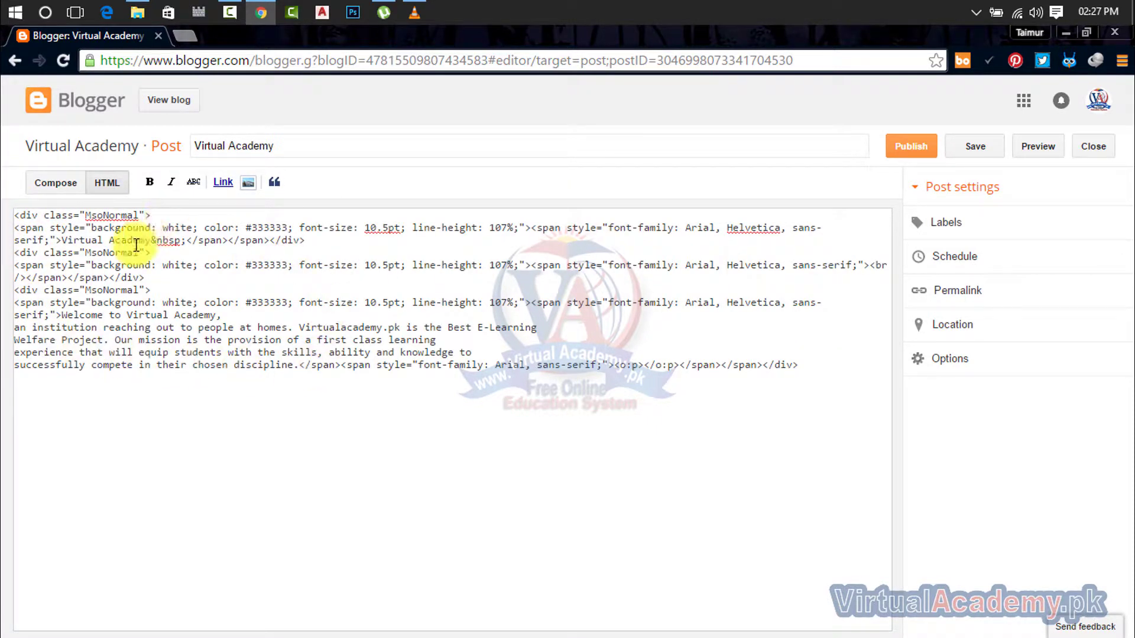
{"action": "left_click", "coordinate": [50, 184]}
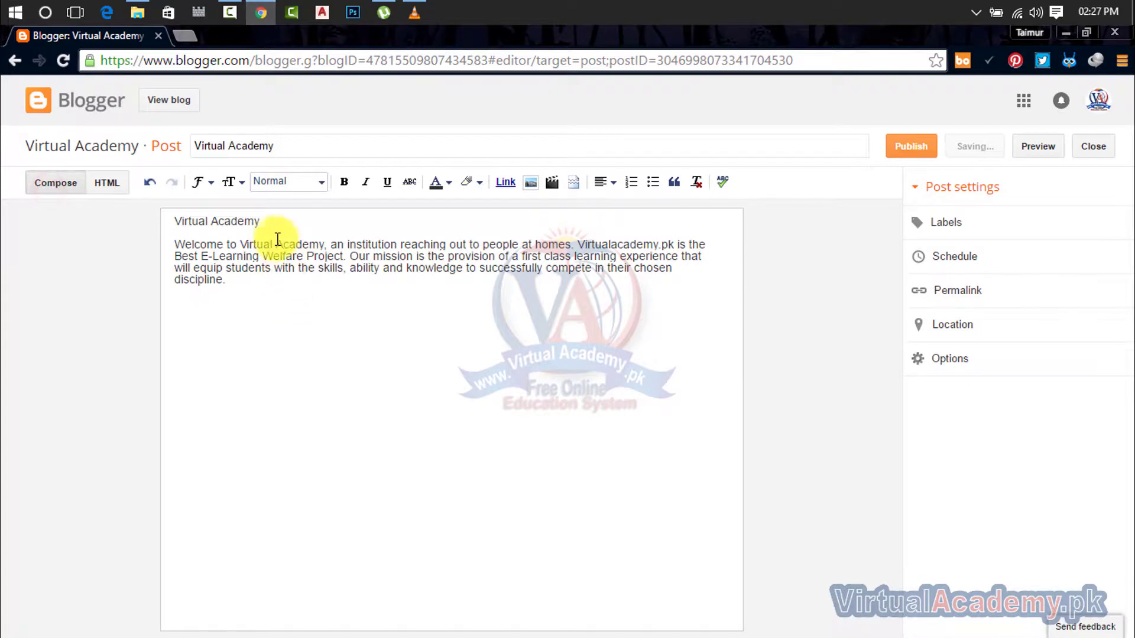
Step: Try the Subheading, Minor heading and Normal styles on the "Virtual Academy" line in the body, and give it the Heading style
{"action": "left_click_drag", "start_coordinate": [267, 221], "coordinate": [114, 228]}
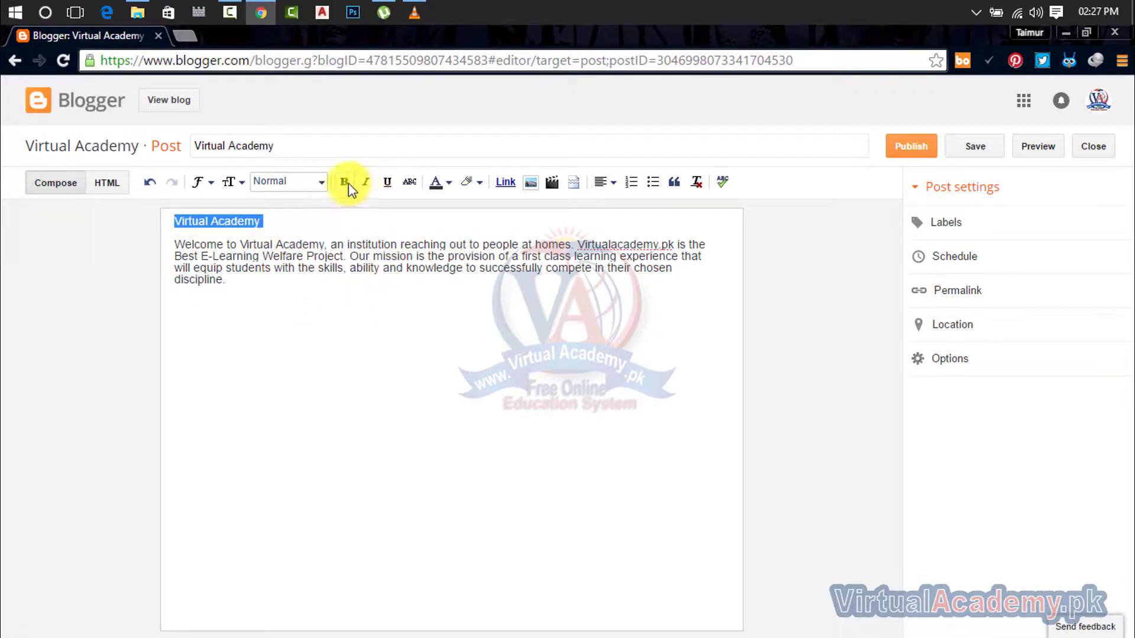
{"action": "left_click", "coordinate": [322, 185]}
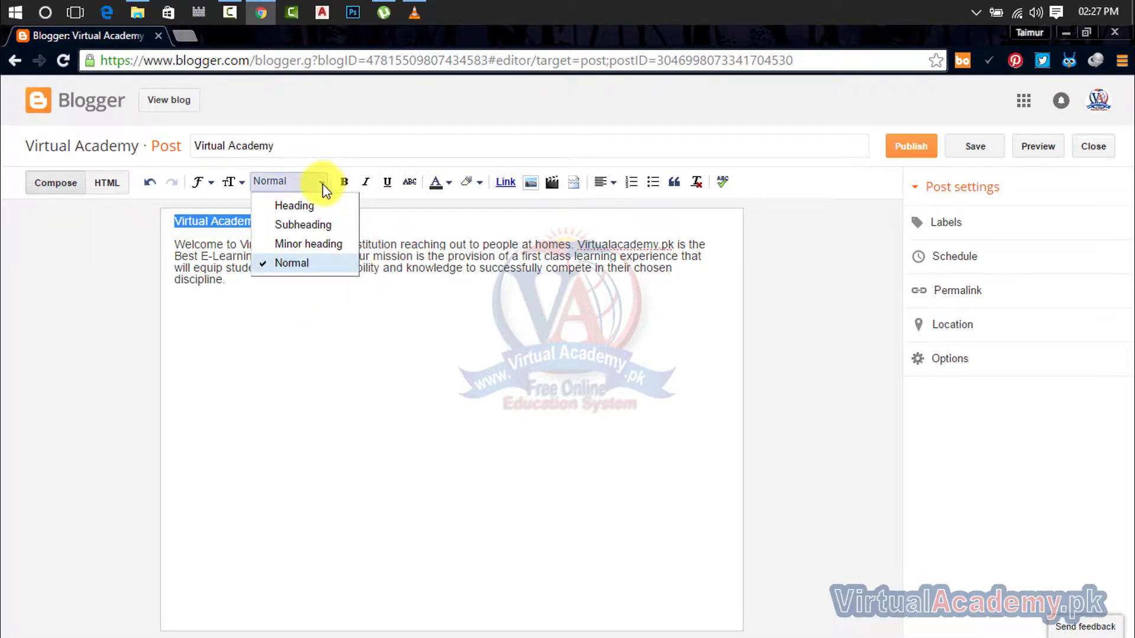
{"action": "left_click", "coordinate": [316, 207]}
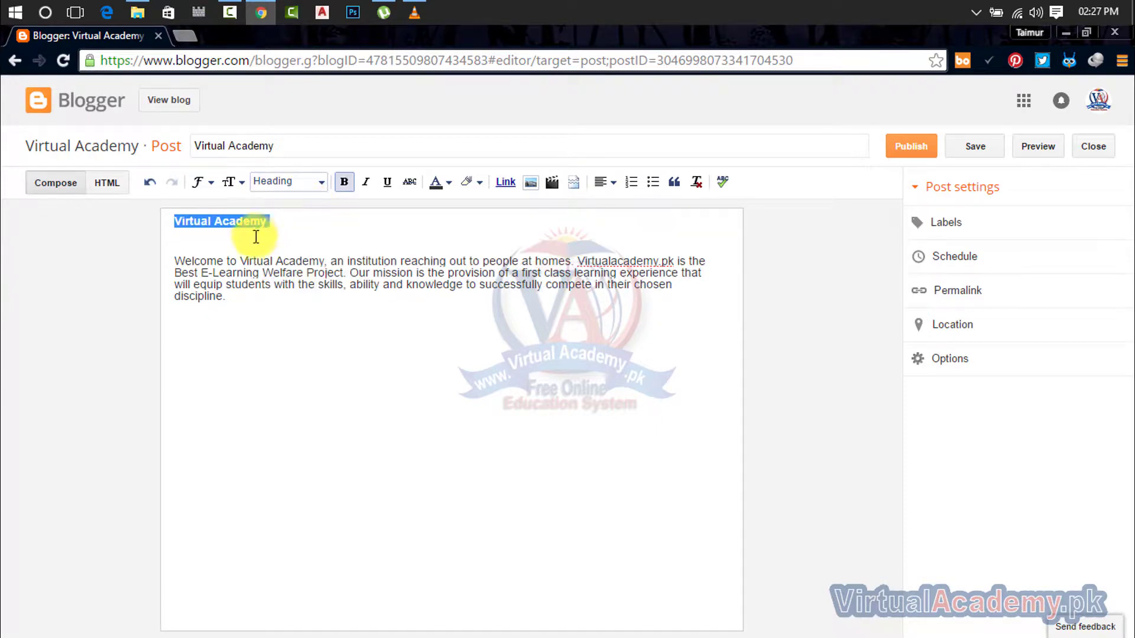
{"action": "left_click", "coordinate": [321, 183]}
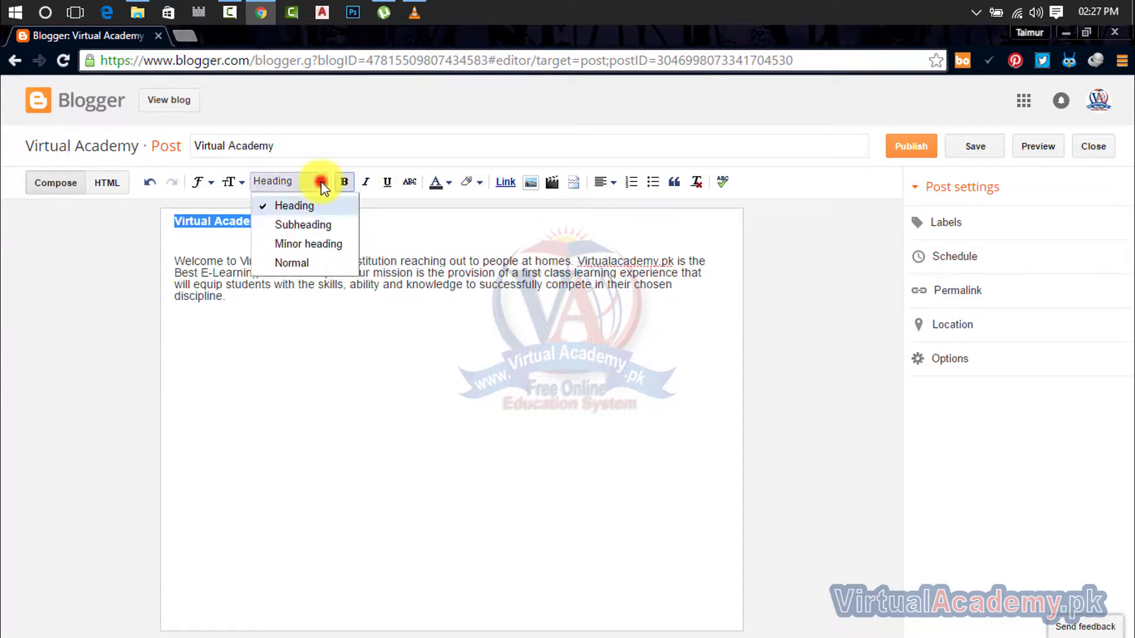
{"action": "left_click", "coordinate": [313, 231]}
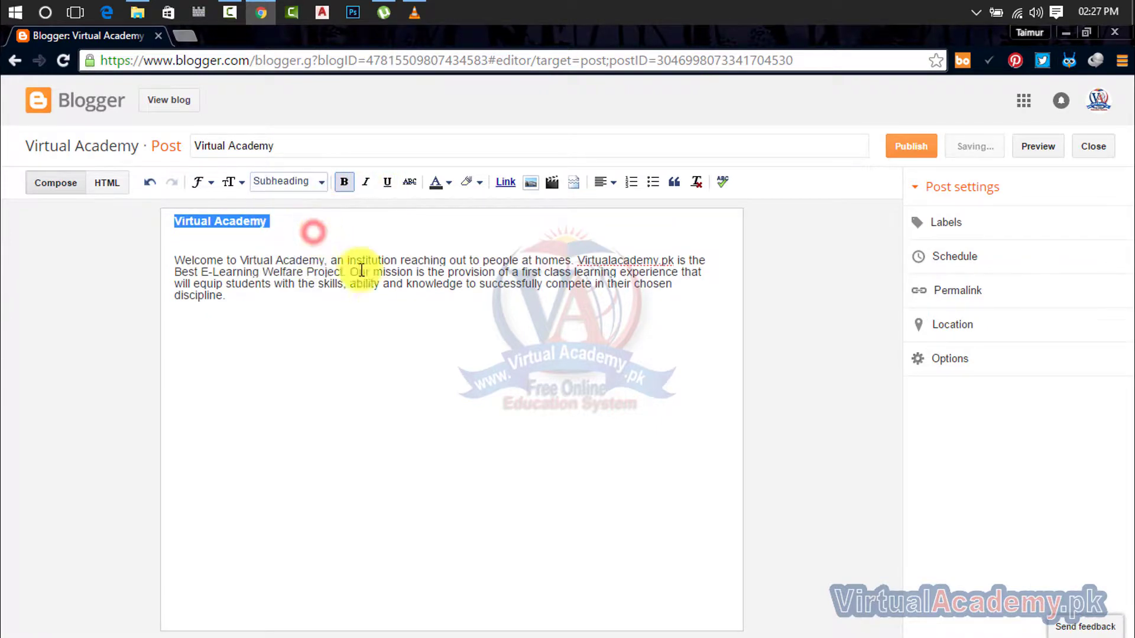
{"action": "left_click", "coordinate": [322, 182]}
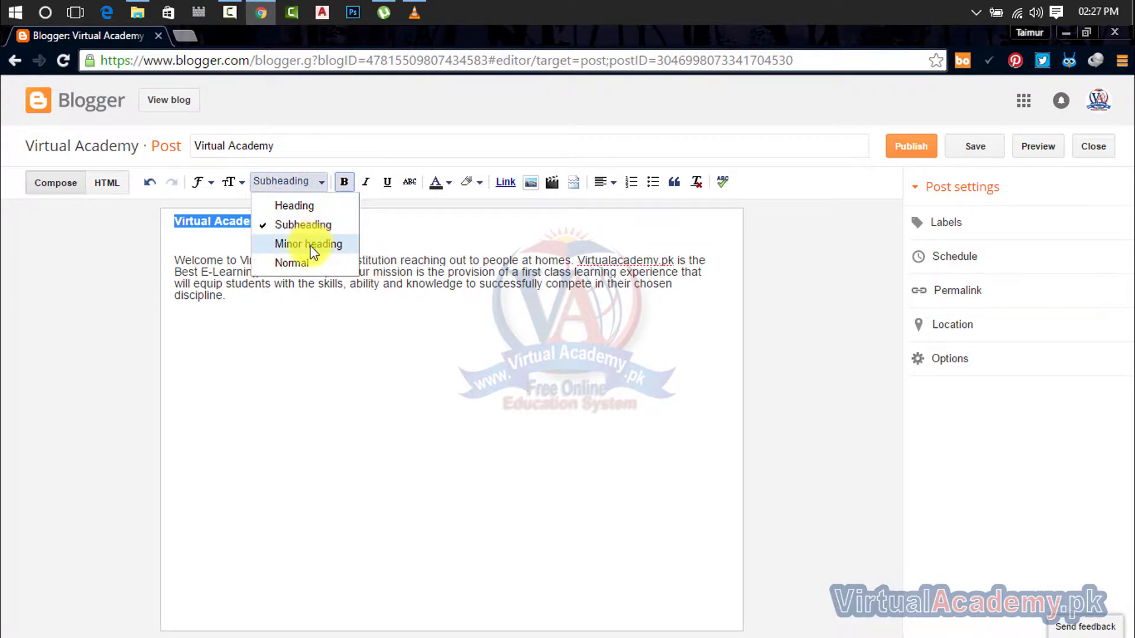
{"action": "left_click", "coordinate": [312, 244]}
{"action": "left_click", "coordinate": [322, 182]}
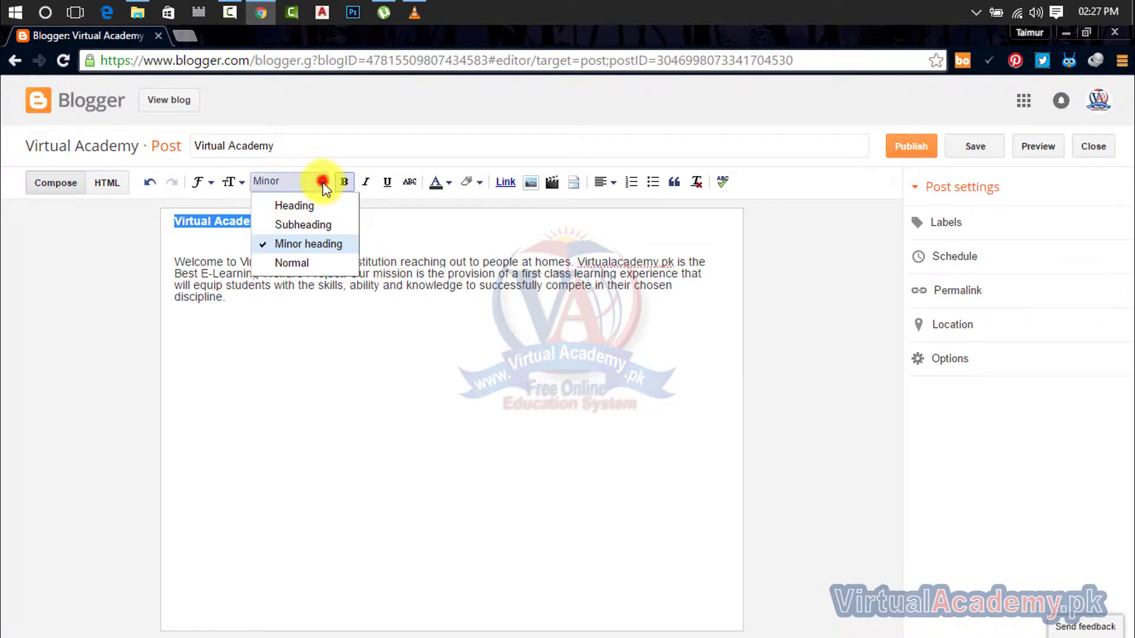
{"action": "left_click", "coordinate": [309, 263]}
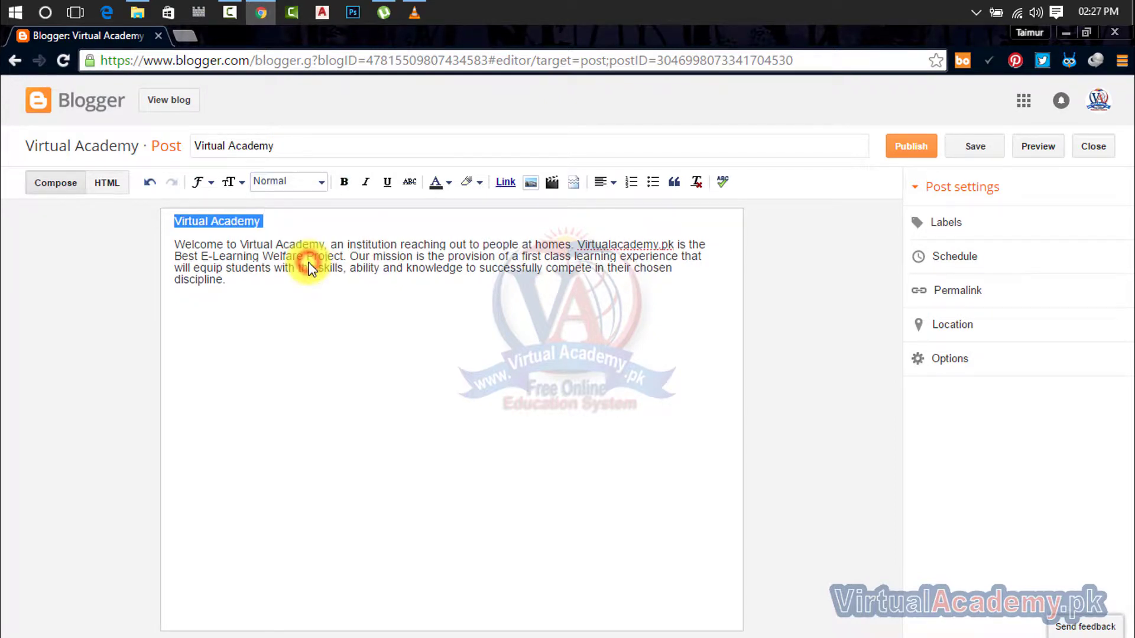
{"action": "left_click", "coordinate": [325, 180]}
{"action": "left_click", "coordinate": [317, 204]}
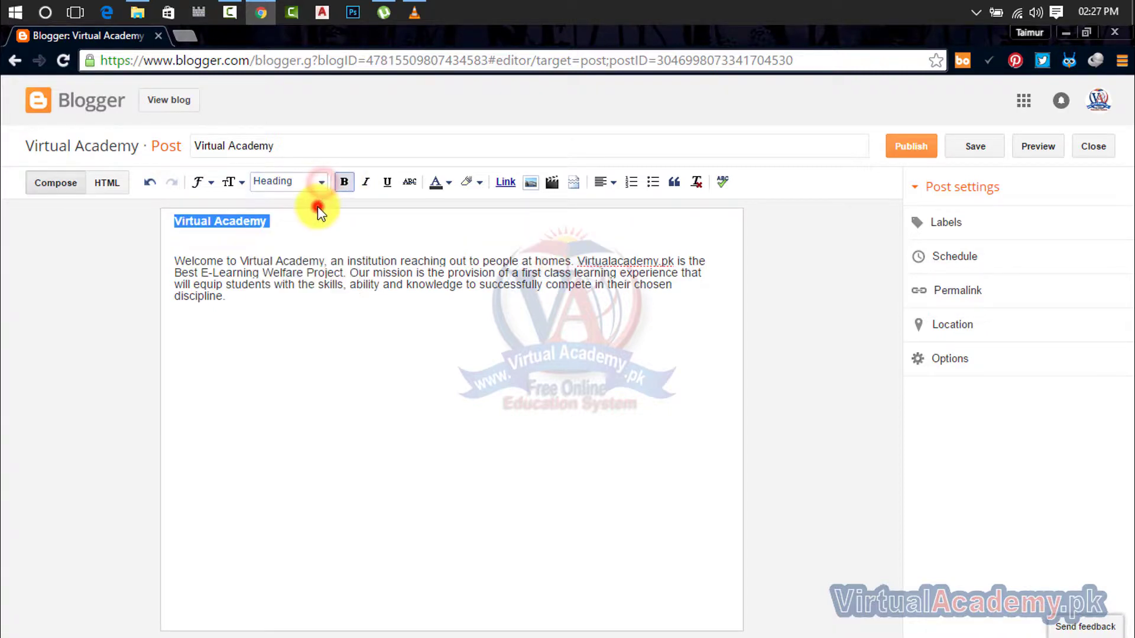
Step: Try the Largest text size on the "Virtual Academy" heading in the body, and set it to Large
{"action": "left_click", "coordinate": [240, 183]}
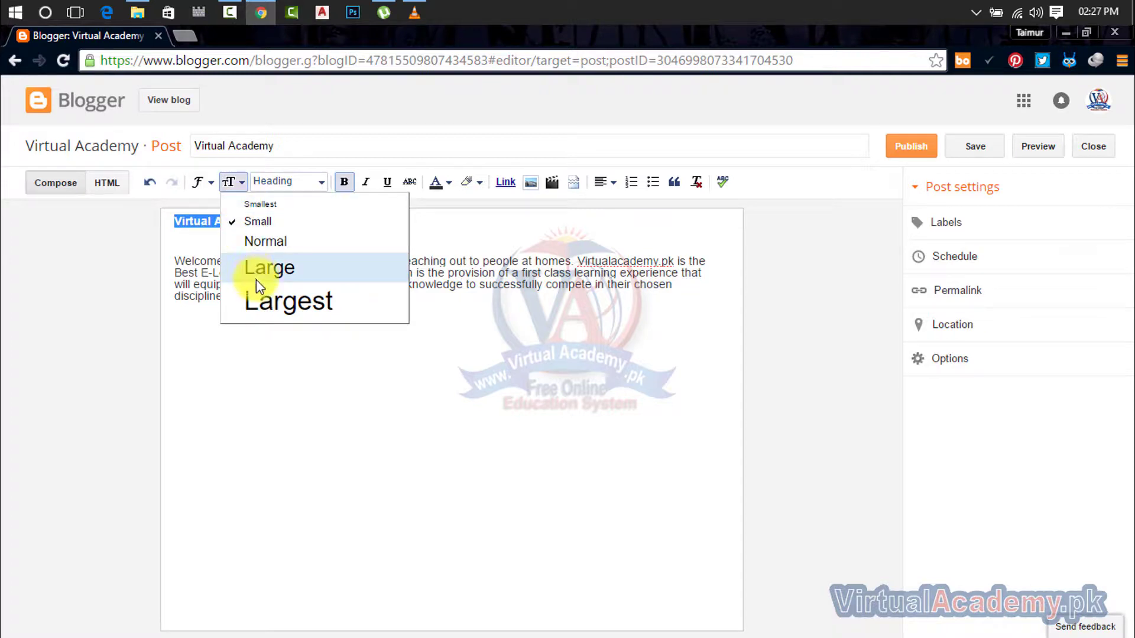
{"action": "left_click", "coordinate": [195, 234]}
{"action": "left_click_drag", "start_coordinate": [273, 222], "coordinate": [168, 224]}
{"action": "left_click", "coordinate": [238, 180]}
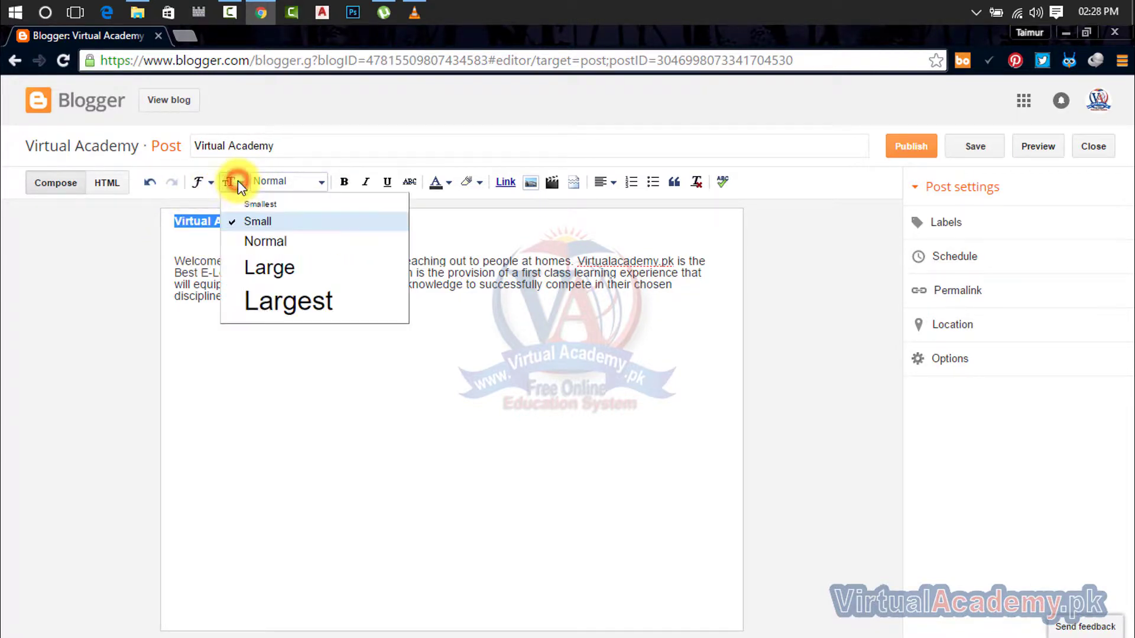
{"action": "left_click", "coordinate": [266, 299]}
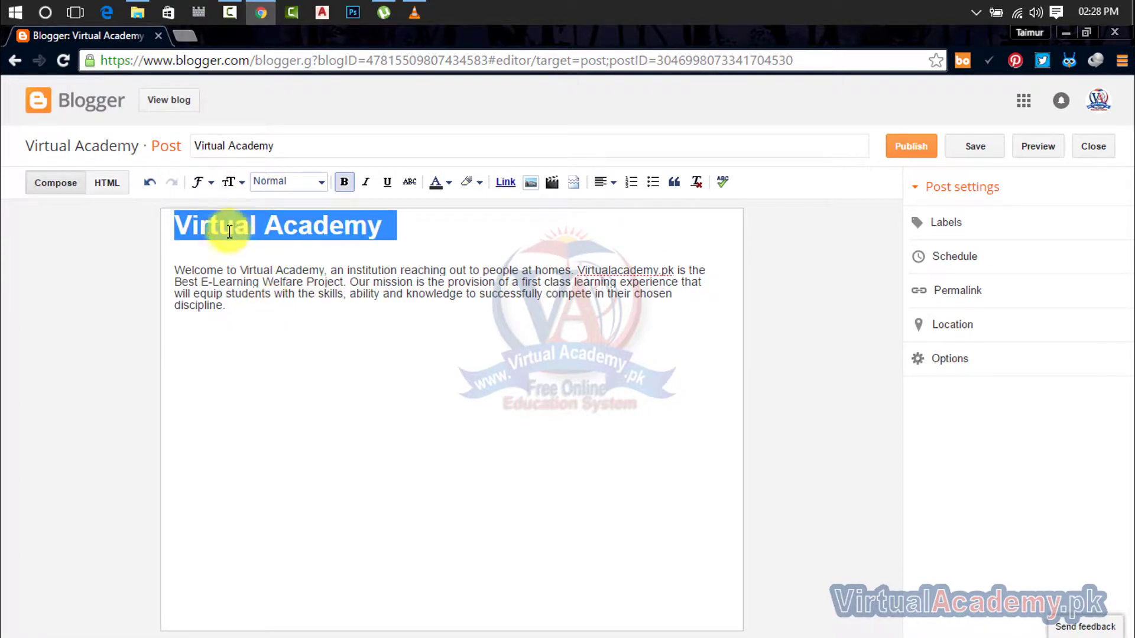
{"action": "left_click", "coordinate": [244, 181]}
{"action": "left_click", "coordinate": [266, 267]}
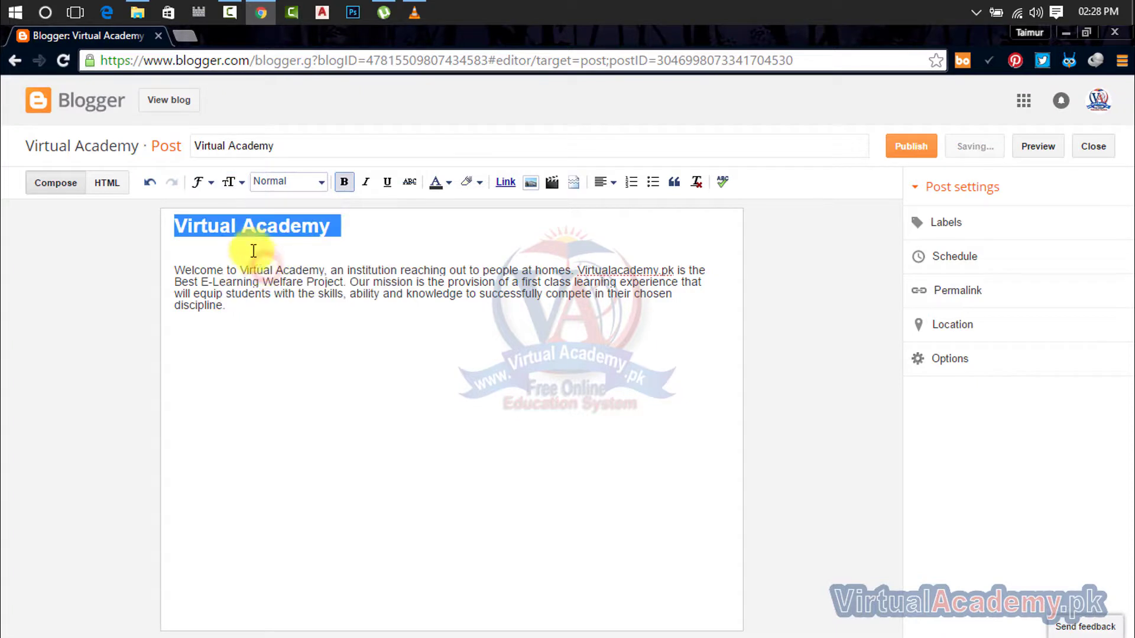
{"action": "left_click", "coordinate": [372, 241]}
Step: Remove the blank line between the "Virtual Academy" heading and the paragraph, keeping the paragraph on its own line
{"action": "left_click", "coordinate": [176, 269]}
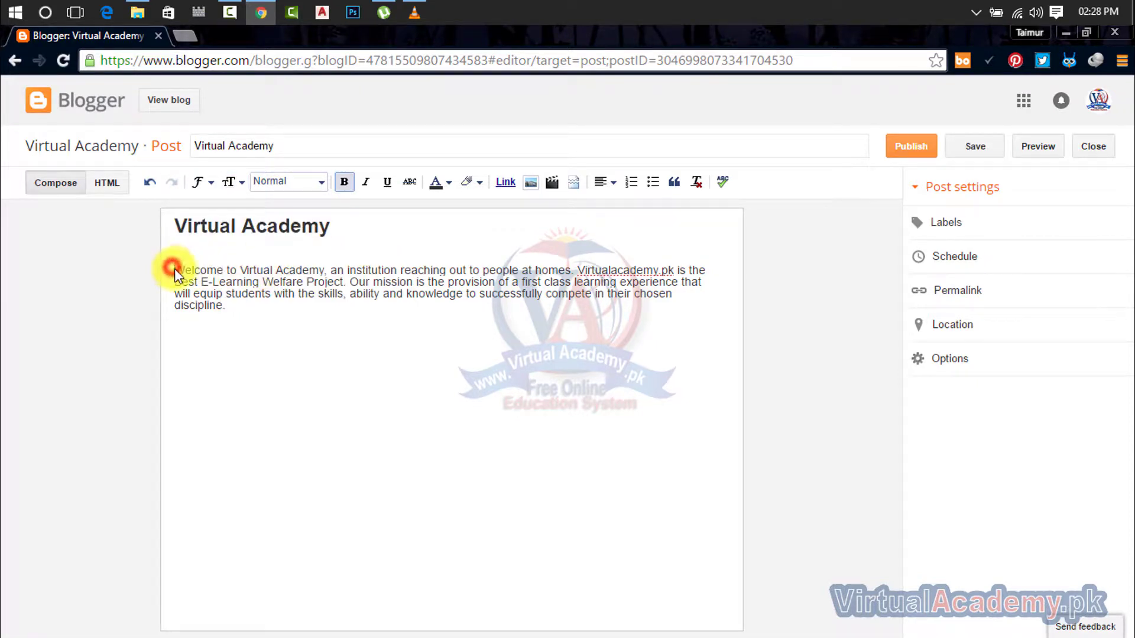
{"action": "key", "text": "BackSpace"}
{"action": "key", "text": "BackSpace"}
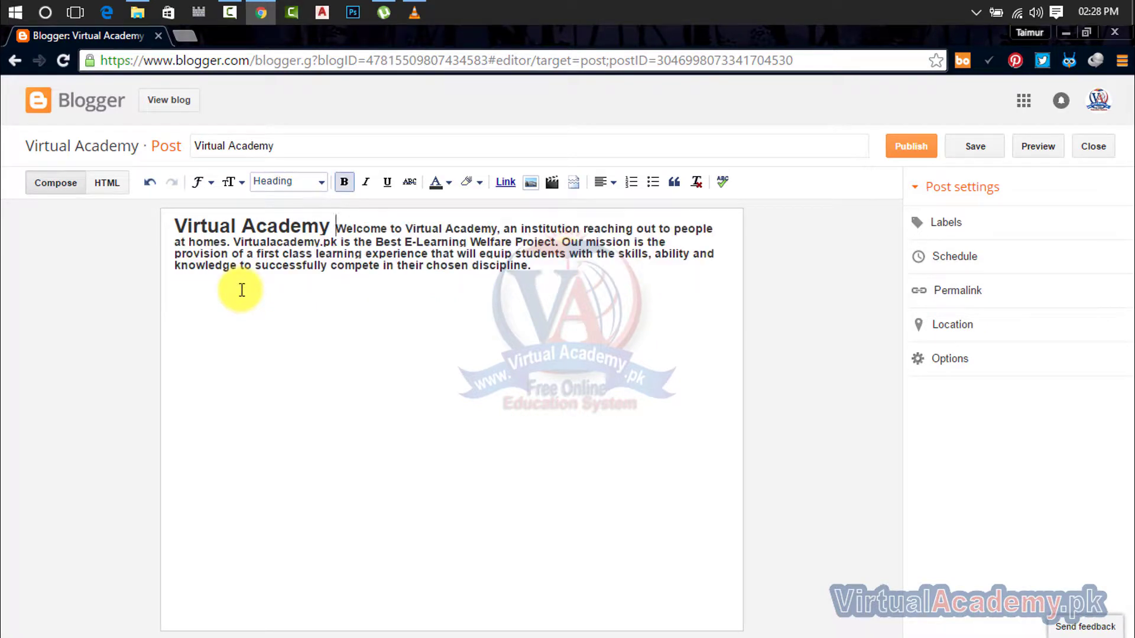
{"action": "key", "text": "Return"}
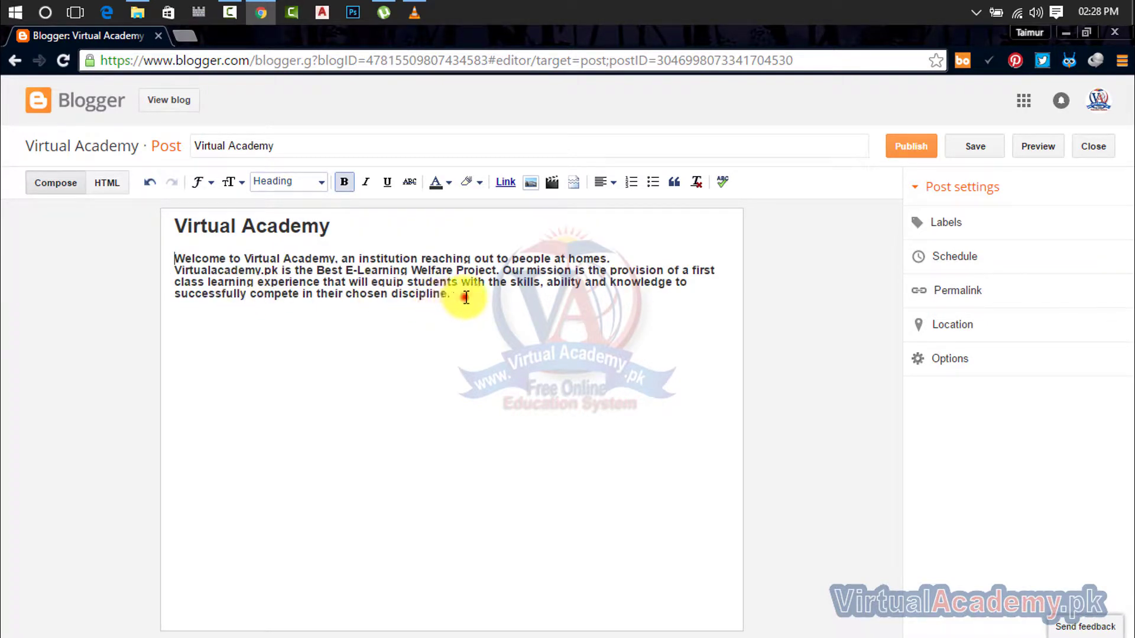
Step: Set the style of the paragraph below the "Virtual Academy" heading to Normal
{"action": "left_click_drag", "start_coordinate": [461, 296], "coordinate": [215, 241]}
{"action": "left_click", "coordinate": [322, 184]}
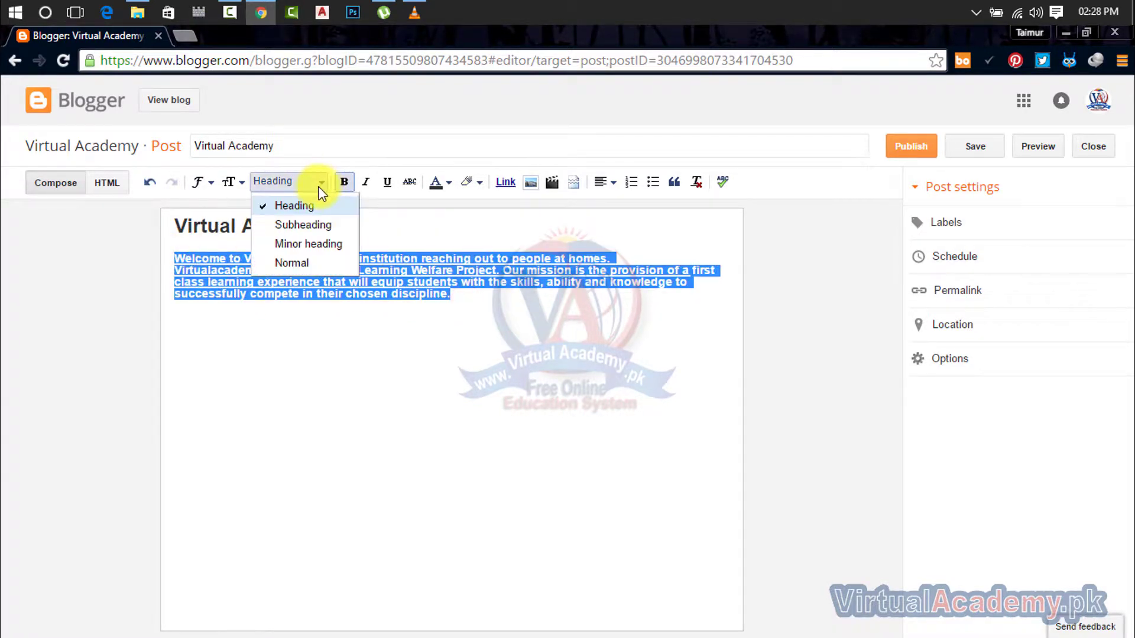
{"action": "left_click", "coordinate": [299, 260]}
{"action": "left_click", "coordinate": [264, 298]}
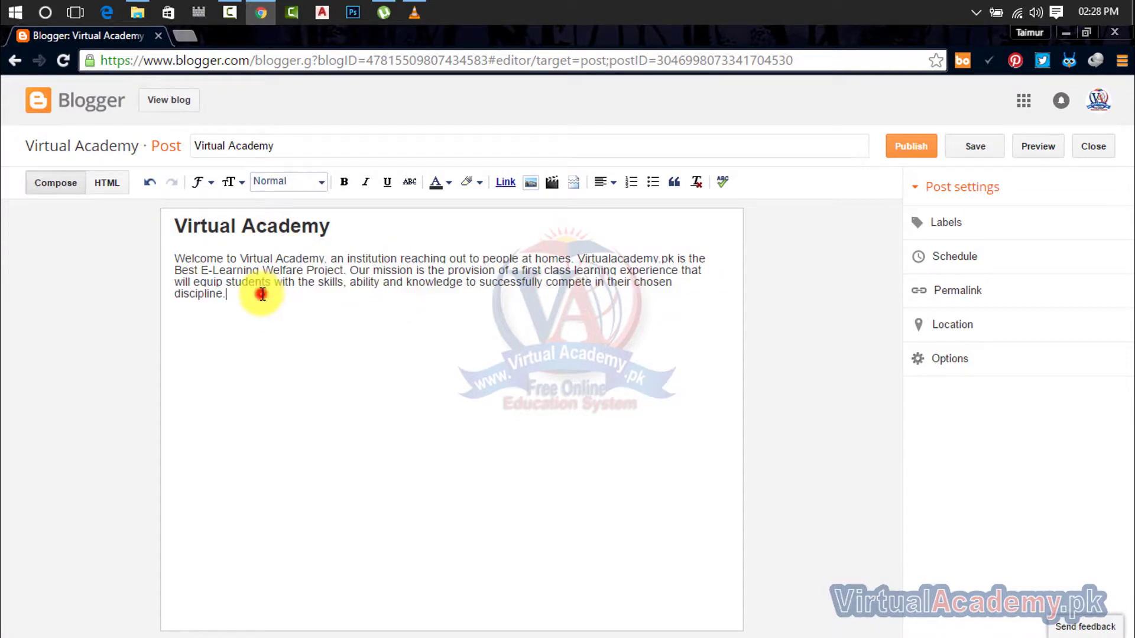
{"action": "left_click", "coordinate": [207, 185]}
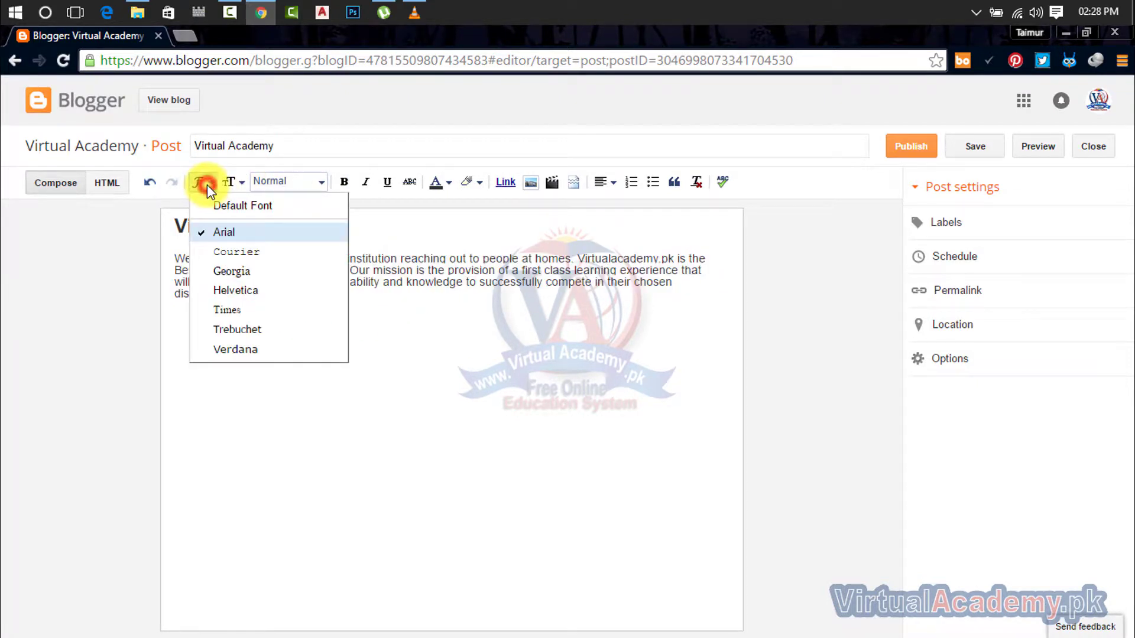
{"action": "left_click", "coordinate": [206, 185]}
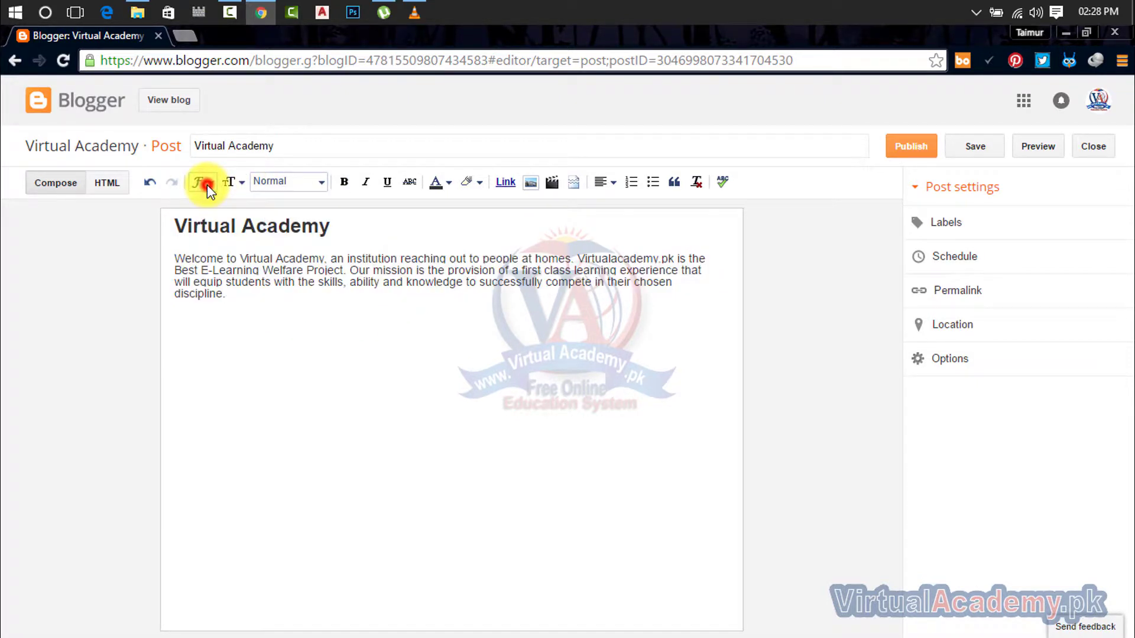
{"action": "left_click", "coordinate": [240, 184]}
{"action": "left_click", "coordinate": [240, 184]}
{"action": "left_click", "coordinate": [322, 186]}
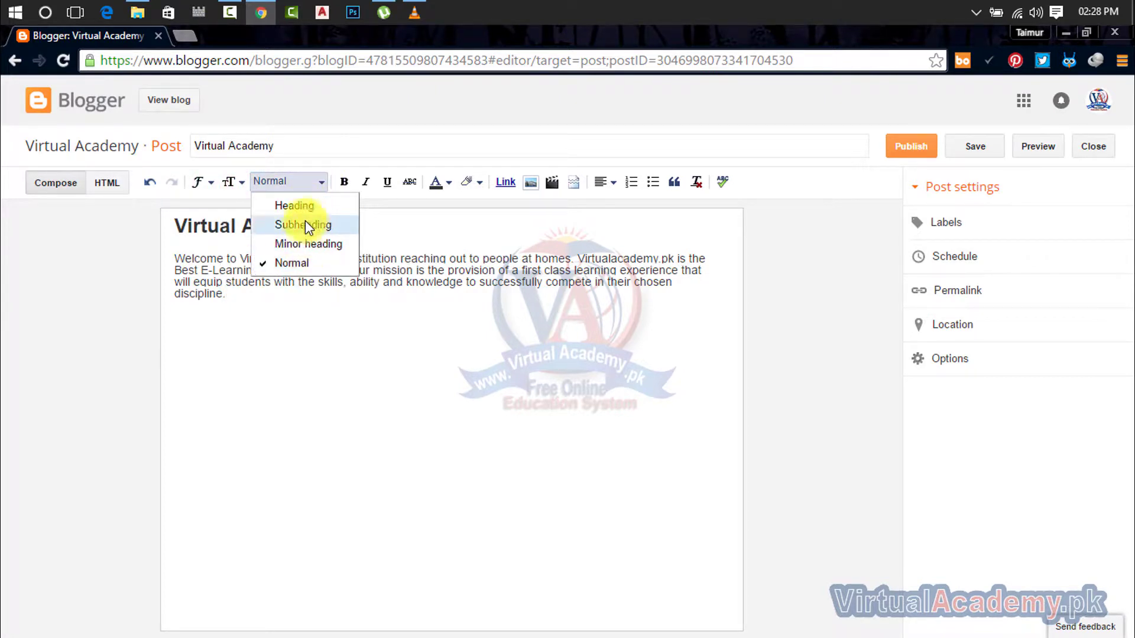
{"action": "left_click", "coordinate": [359, 147]}
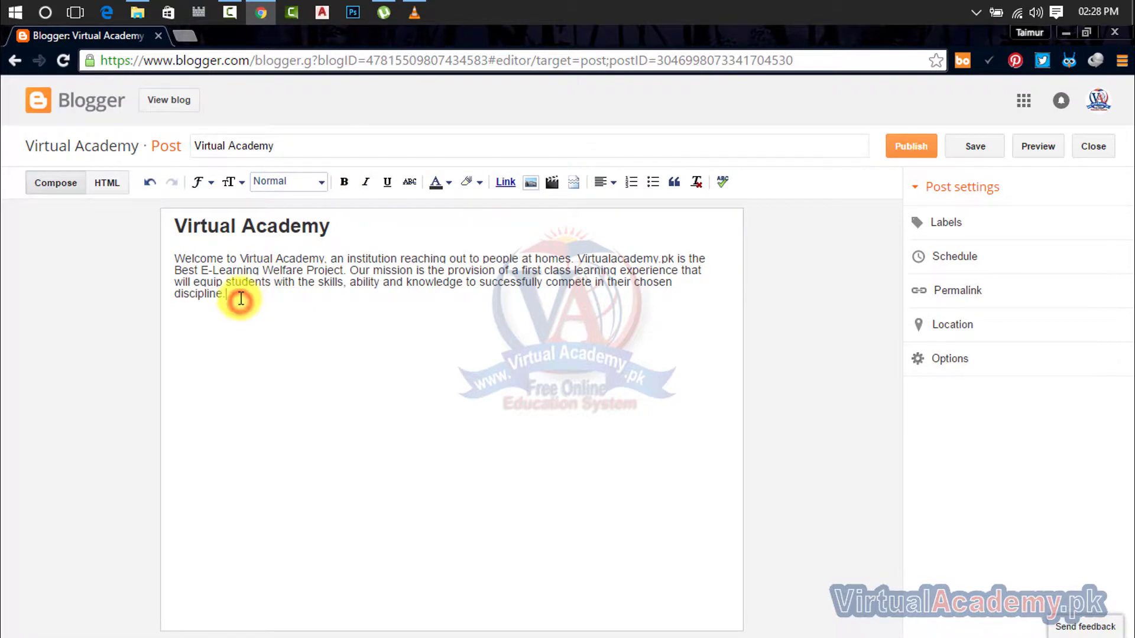
Step: Try bold and italic on the paragraph below the "Virtual Academy" heading, removing each format again
{"action": "left_click_drag", "start_coordinate": [236, 297], "coordinate": [172, 256]}
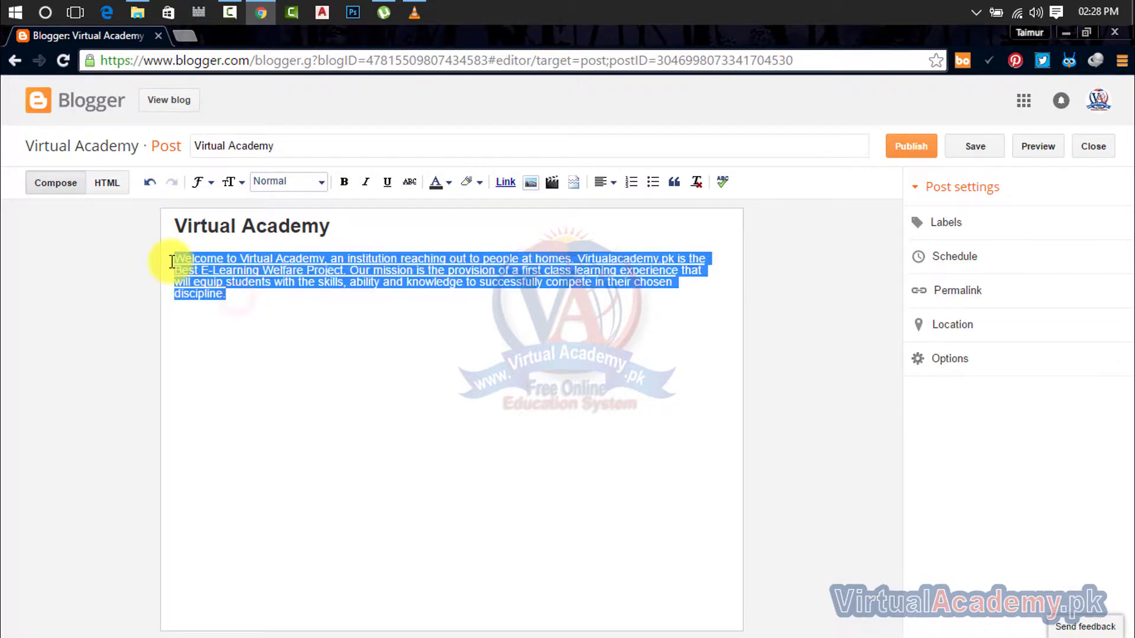
{"action": "left_click", "coordinate": [345, 183]}
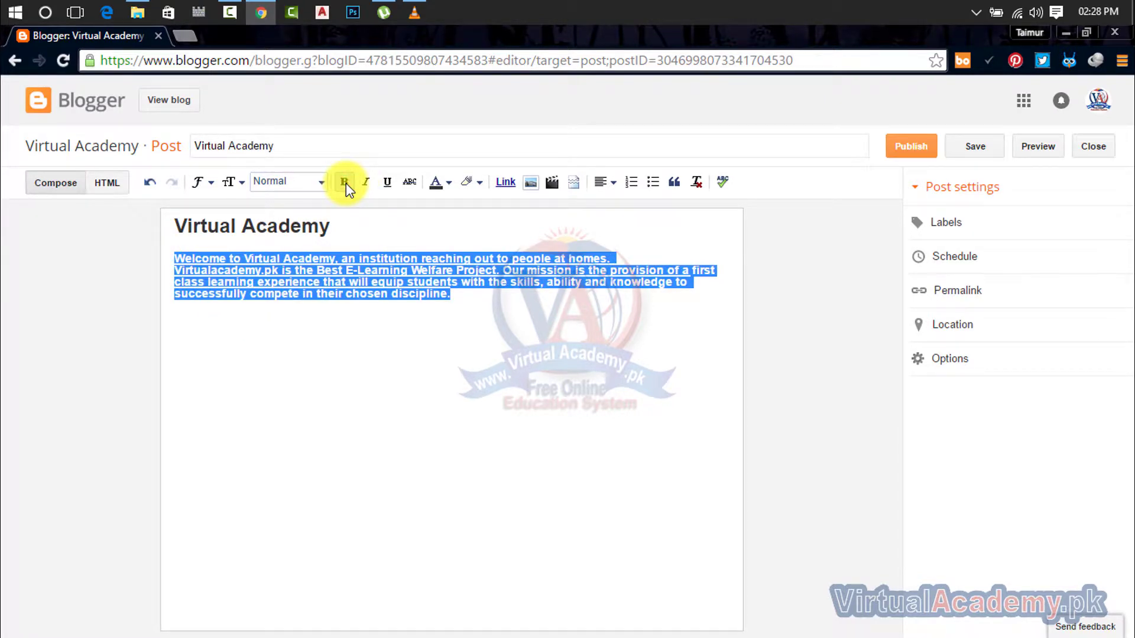
{"action": "left_click", "coordinate": [345, 183]}
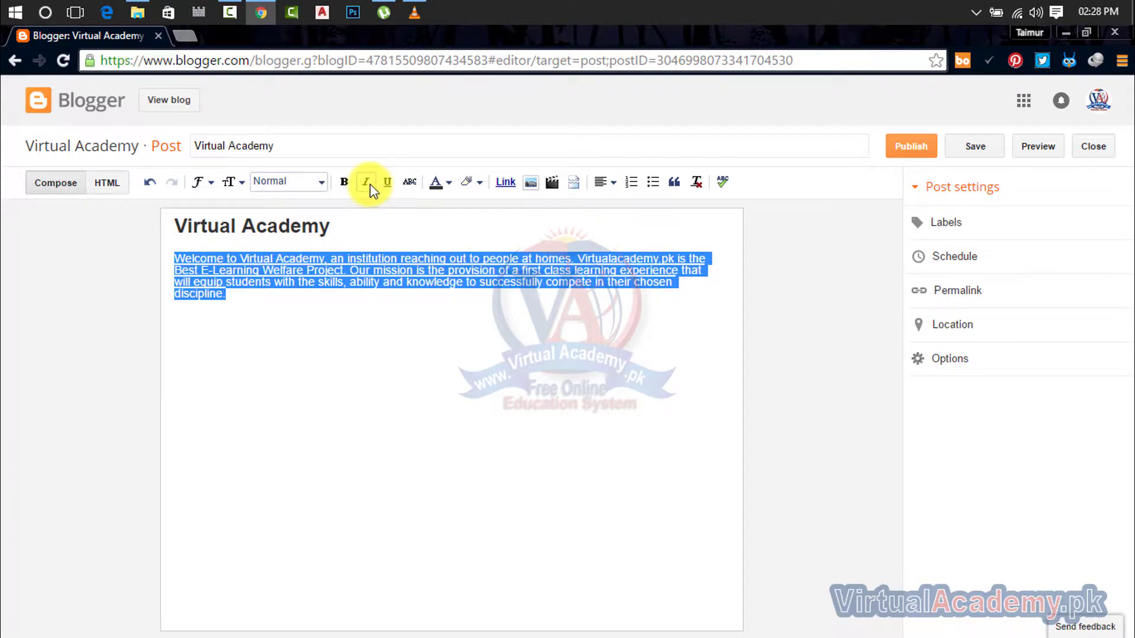
{"action": "left_click", "coordinate": [368, 184]}
{"action": "left_click", "coordinate": [227, 295]}
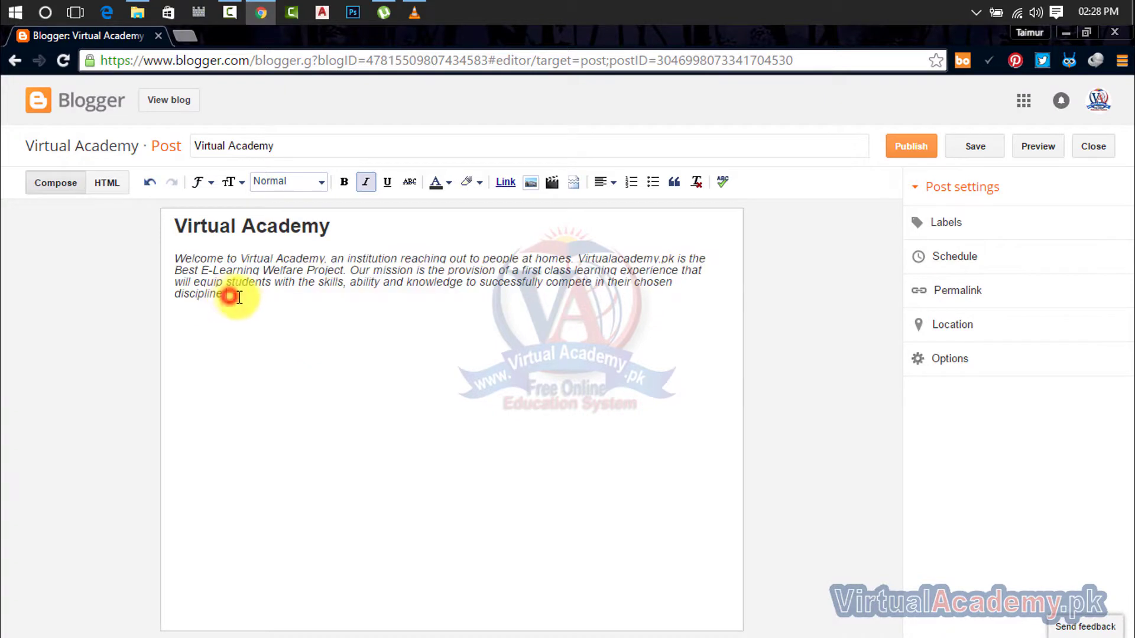
{"action": "left_click_drag", "start_coordinate": [237, 295], "coordinate": [172, 256]}
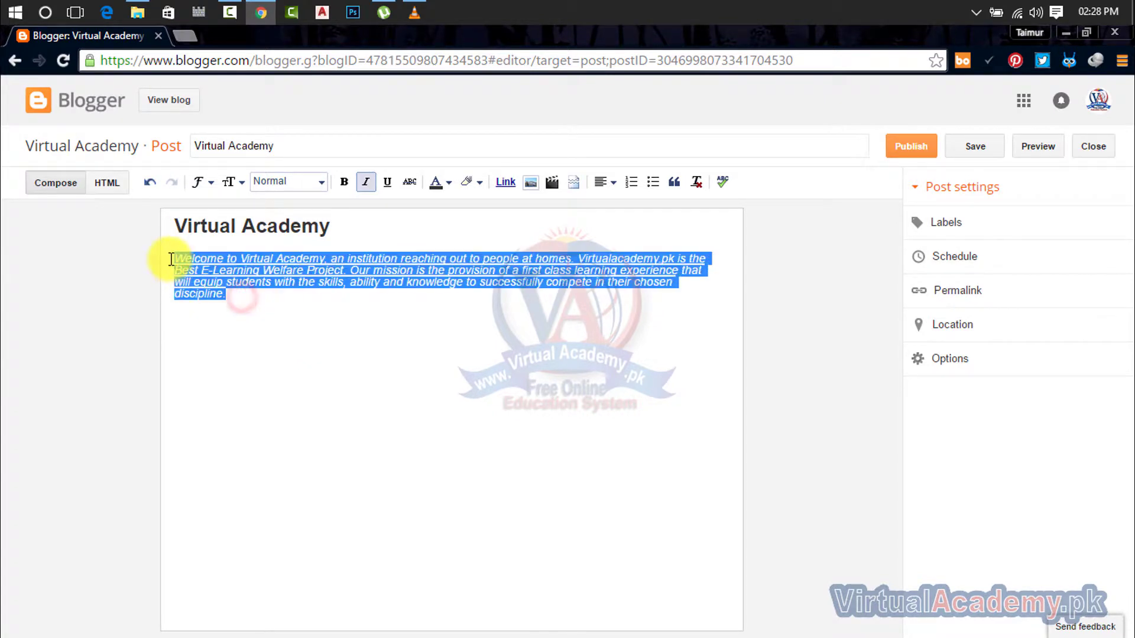
{"action": "left_click", "coordinate": [368, 182]}
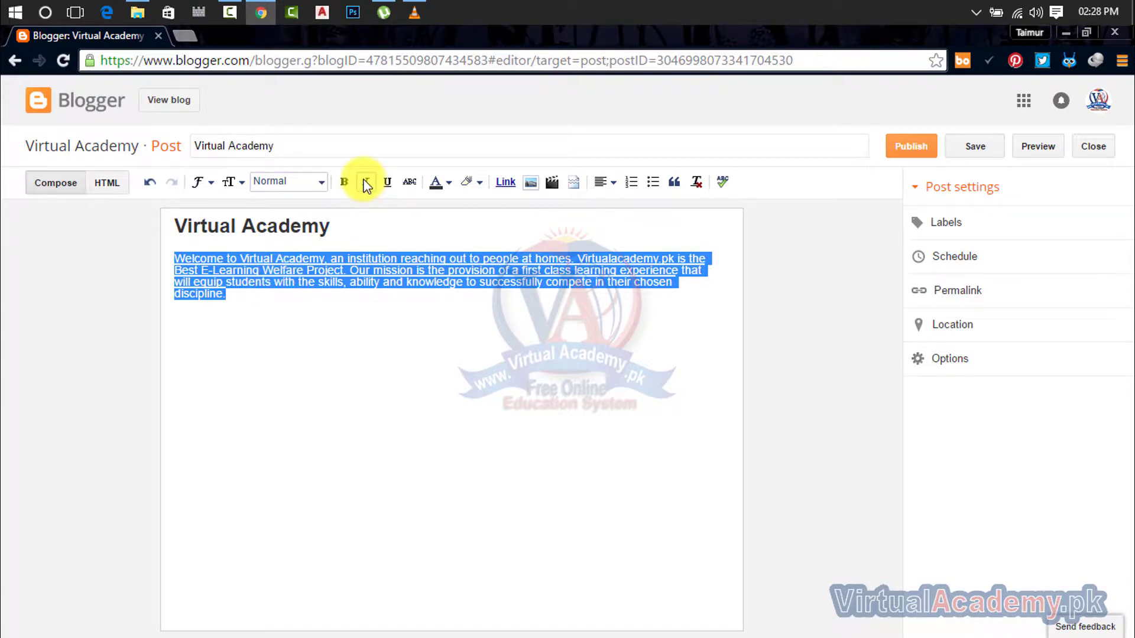
Step: Try underlining the "Virtual Academy" heading in the body, and remove the underline again
{"action": "left_click", "coordinate": [350, 223]}
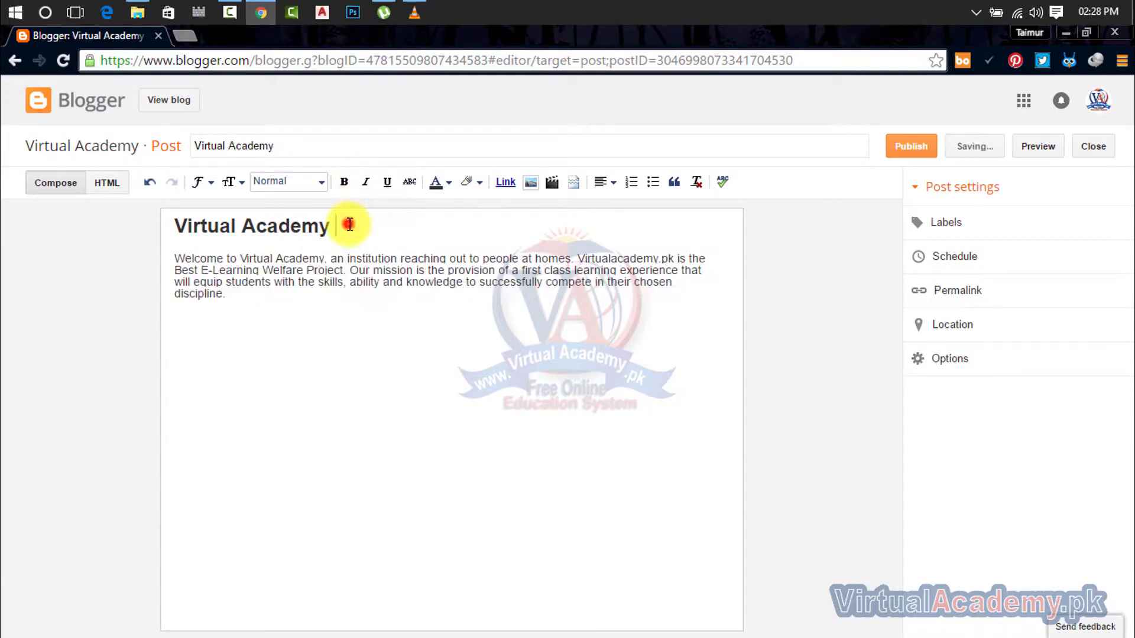
{"action": "left_click_drag", "start_coordinate": [350, 223], "coordinate": [175, 239]}
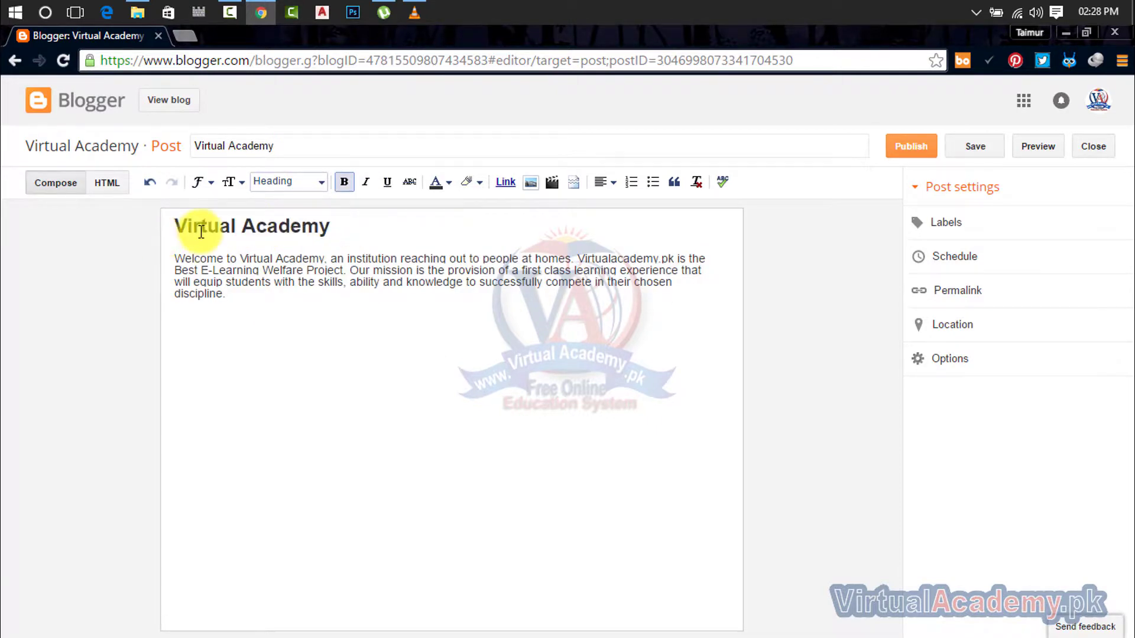
{"action": "left_click_drag", "start_coordinate": [332, 226], "coordinate": [195, 233]}
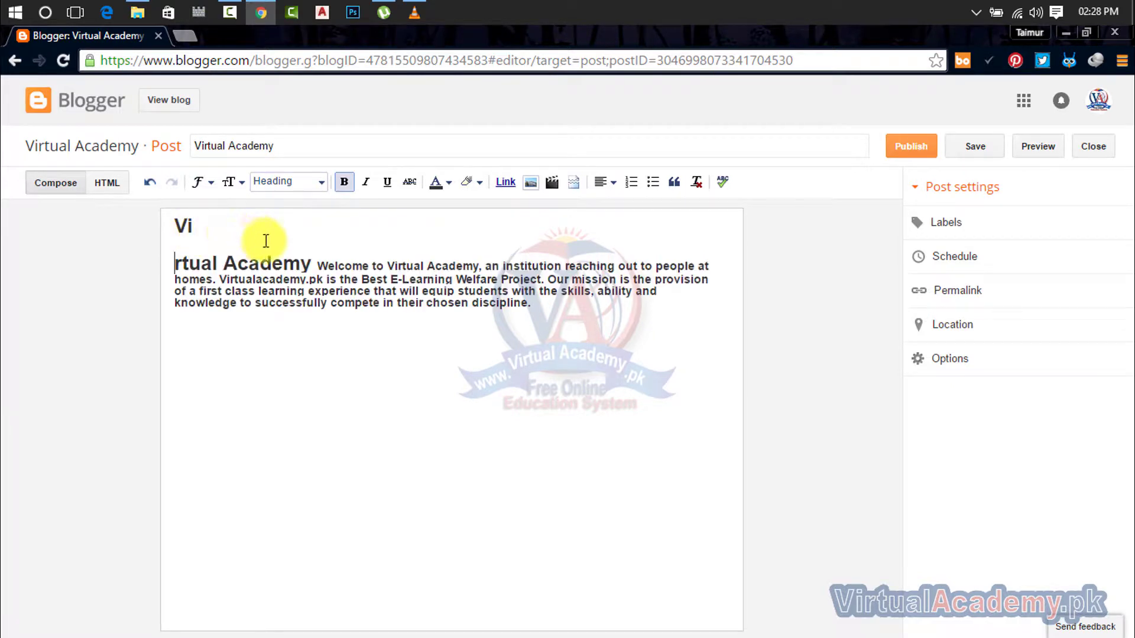
{"action": "key", "text": "ctrl+z"}
{"action": "left_click_drag", "start_coordinate": [342, 228], "coordinate": [190, 238]}
{"action": "left_click_drag", "start_coordinate": [183, 230], "coordinate": [175, 226]}
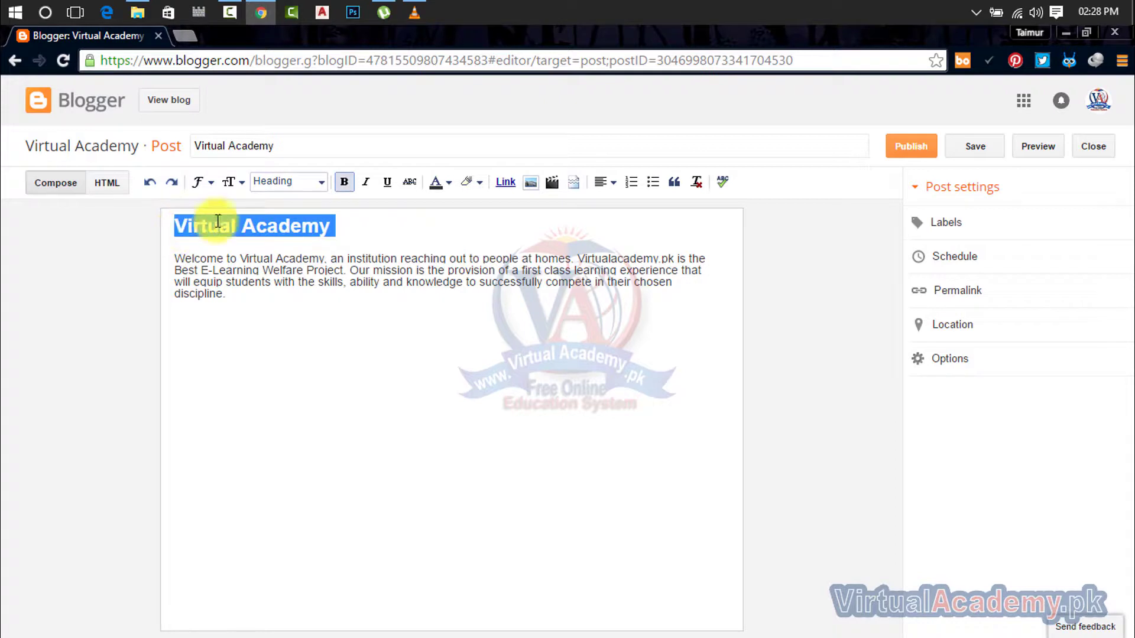
{"action": "left_click", "coordinate": [387, 182]}
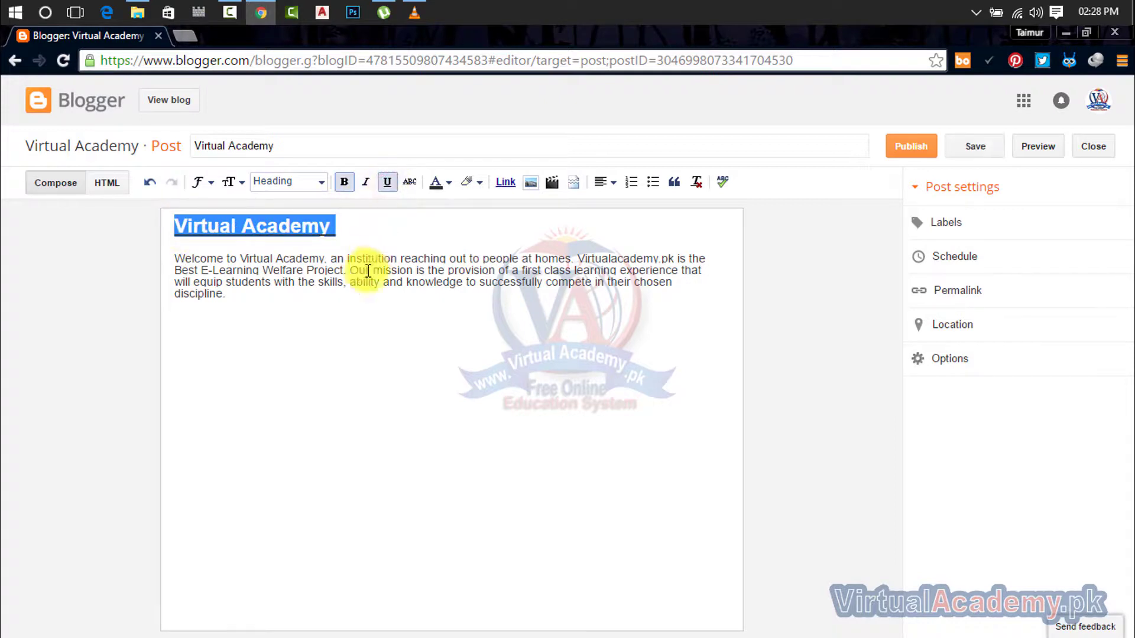
{"action": "left_click", "coordinate": [353, 310]}
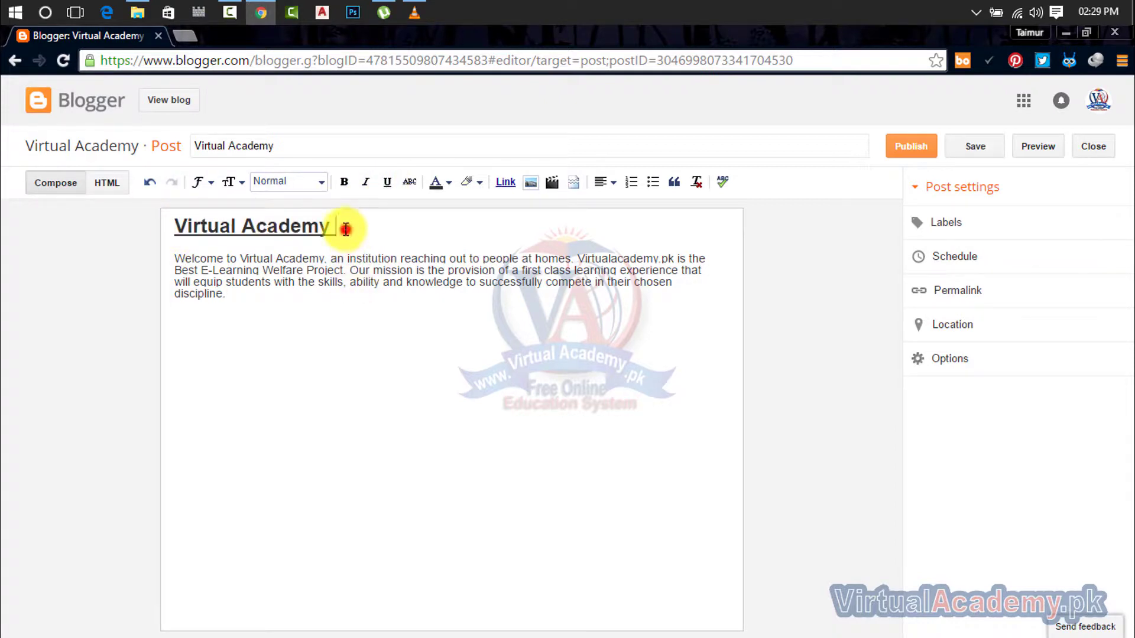
{"action": "left_click_drag", "start_coordinate": [345, 228], "coordinate": [173, 226]}
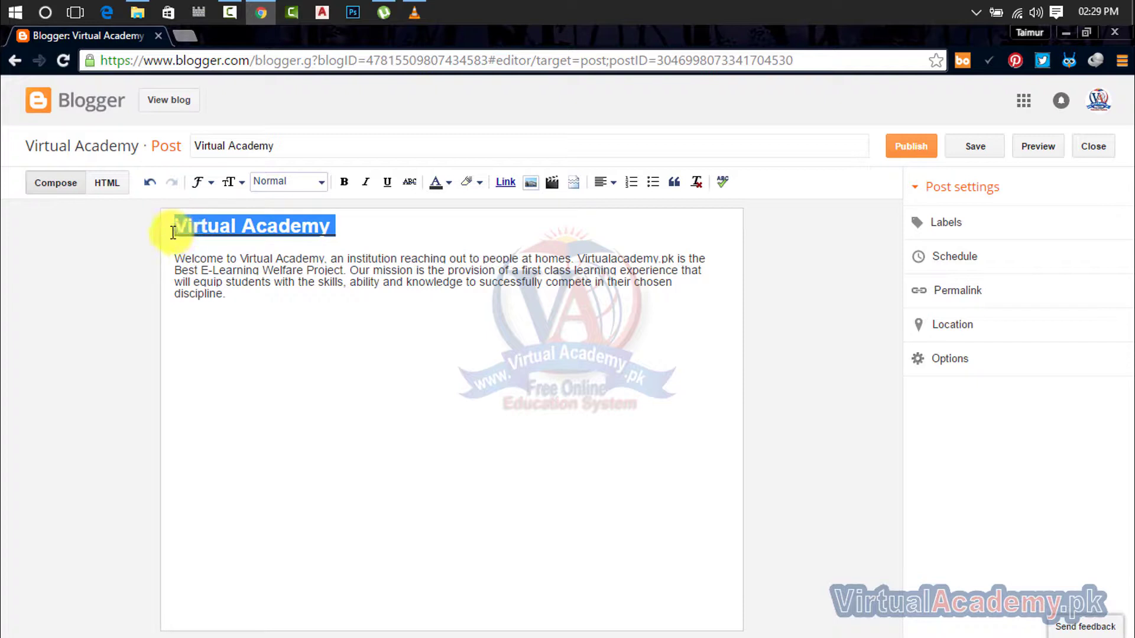
{"action": "left_click", "coordinate": [388, 184]}
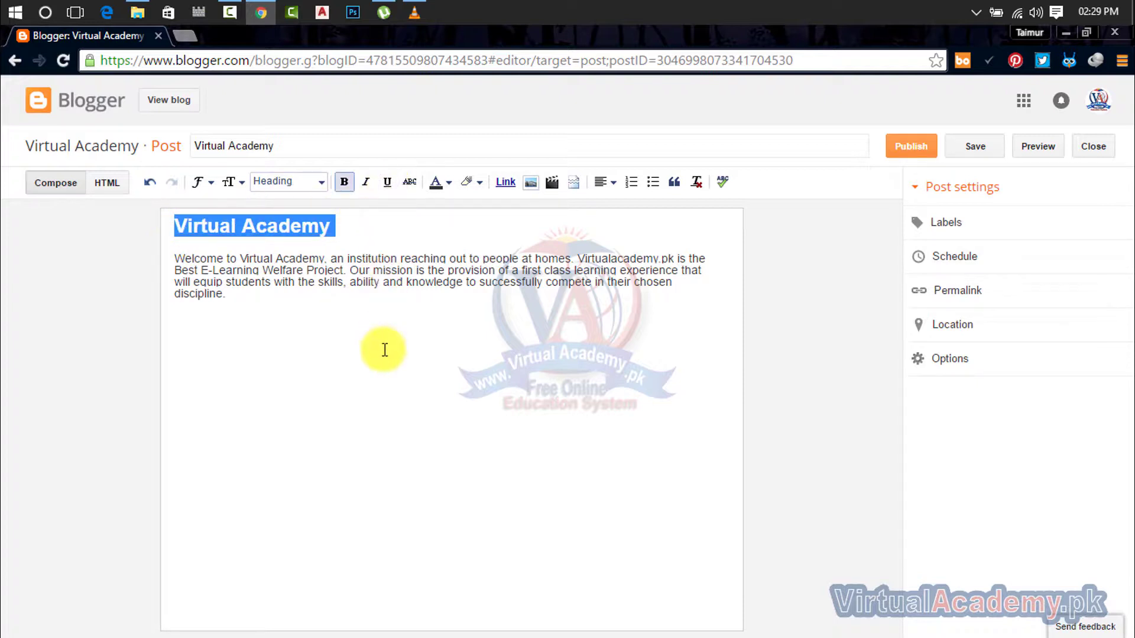
Step: Try strikethrough on the "Virtual Academy" heading in the body, and remove it again
{"action": "left_click", "coordinate": [411, 183]}
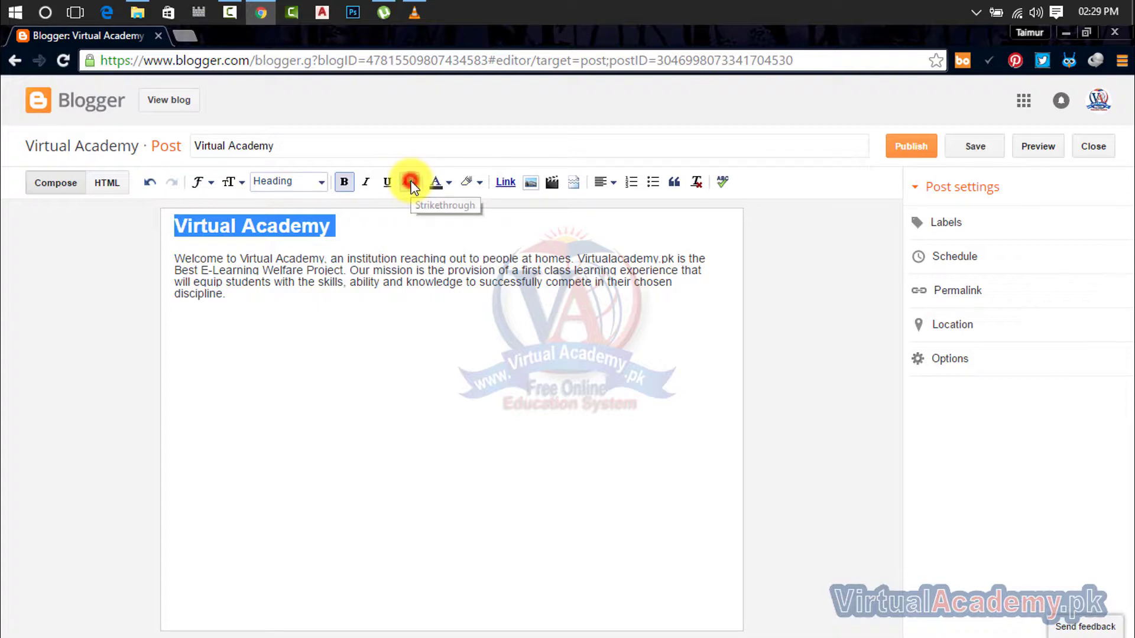
{"action": "left_click_drag", "start_coordinate": [384, 232], "coordinate": [159, 228]}
{"action": "left_click", "coordinate": [407, 183]}
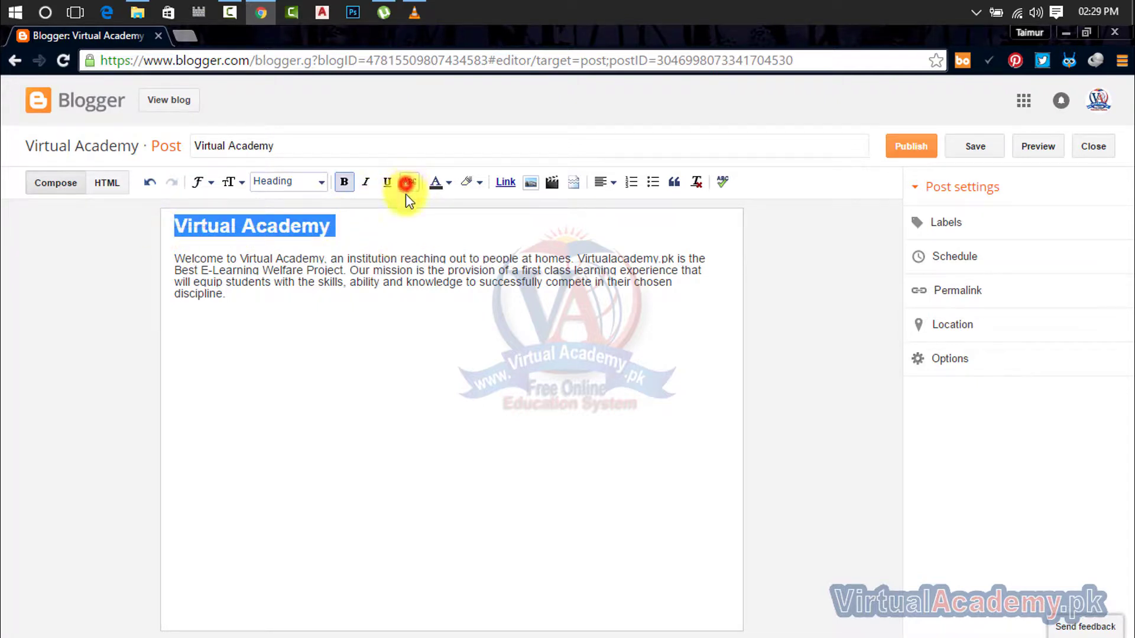
{"action": "left_click", "coordinate": [414, 237]}
Step: Set the text colour of the "Virtual Academy" heading in the body to red
{"action": "left_click_drag", "start_coordinate": [346, 231], "coordinate": [165, 231]}
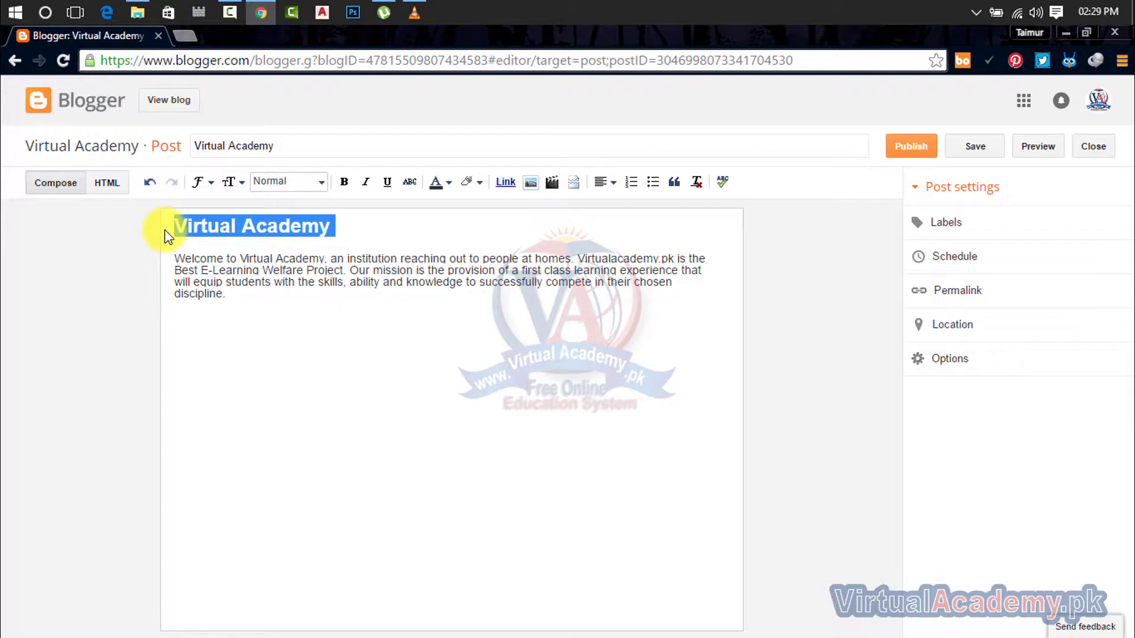
{"action": "left_click", "coordinate": [449, 186]}
{"action": "left_click", "coordinate": [445, 230]}
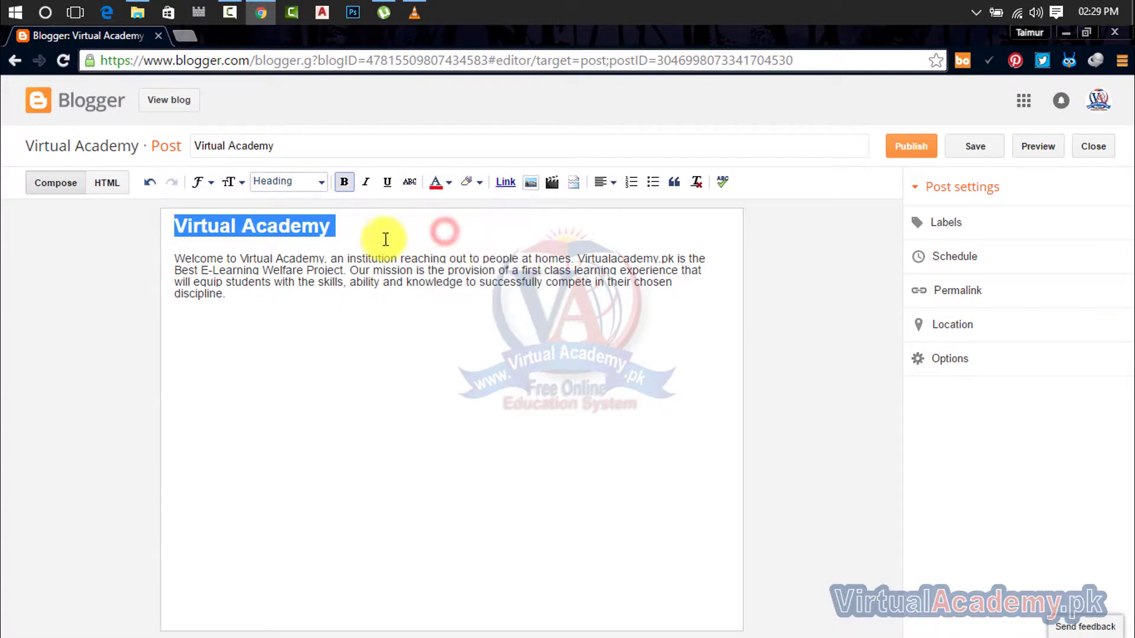
{"action": "left_click", "coordinate": [385, 240]}
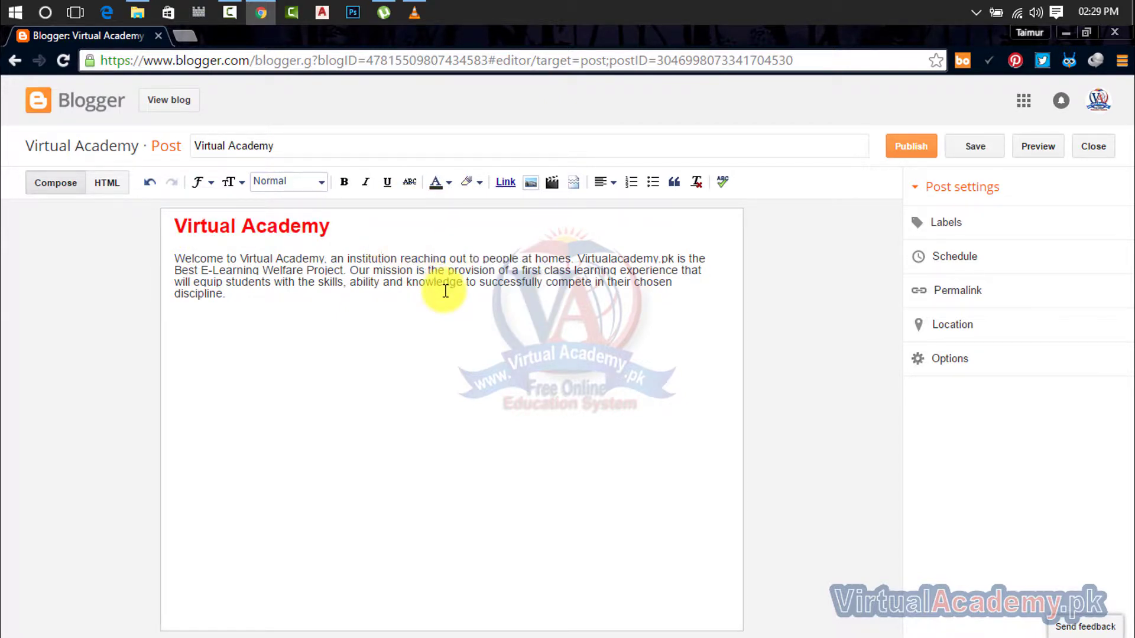
{"action": "left_click", "coordinate": [451, 186]}
{"action": "left_click", "coordinate": [450, 186]}
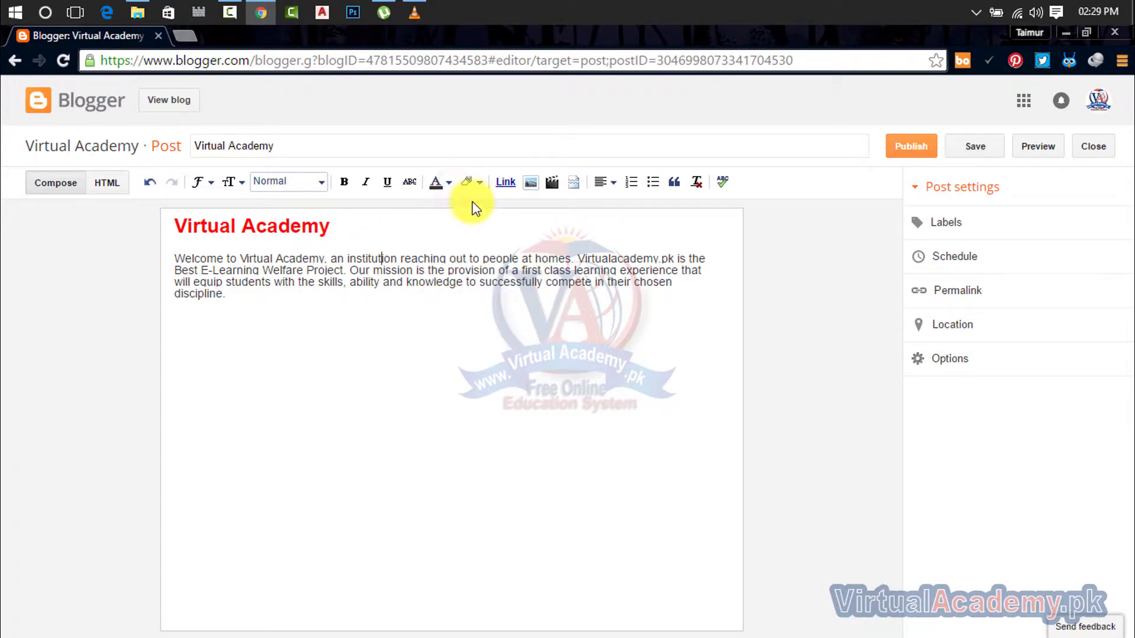
{"action": "left_click", "coordinate": [478, 183]}
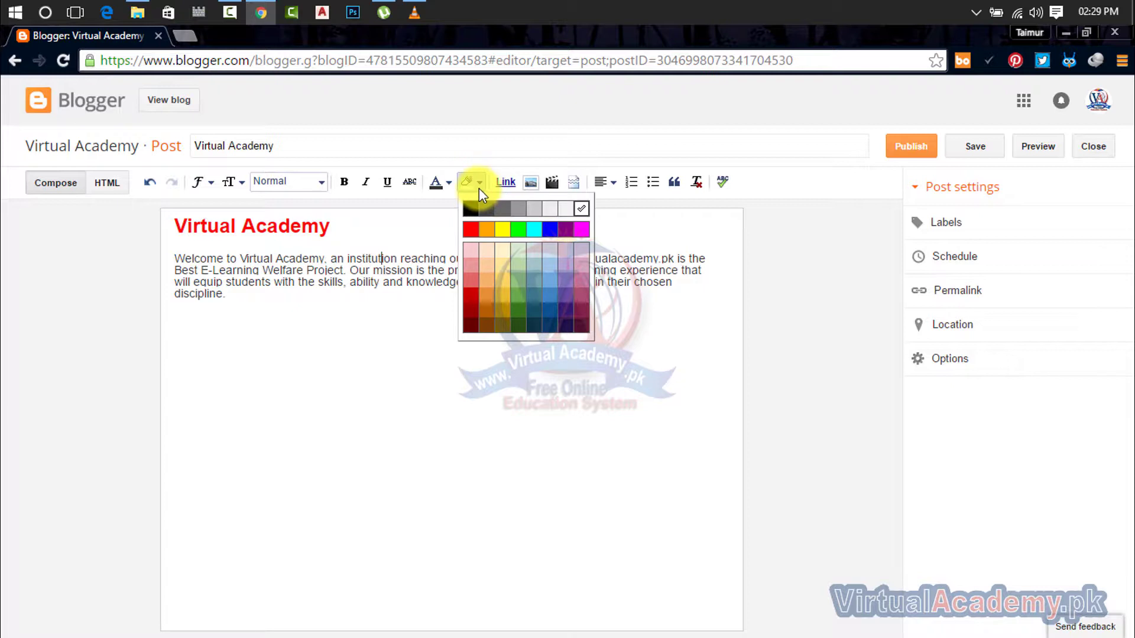
{"action": "left_click", "coordinate": [440, 224]}
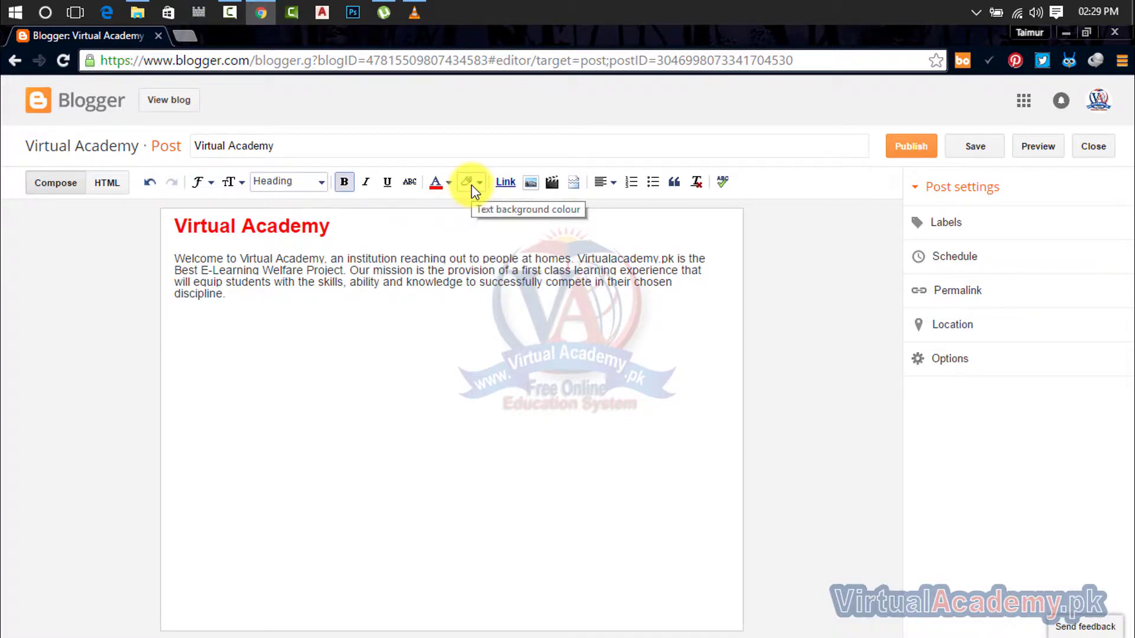
Step: Try a yellow text background on the paragraph below the "Virtual Academy" heading, and undo it
{"action": "left_click_drag", "start_coordinate": [244, 306], "coordinate": [178, 253]}
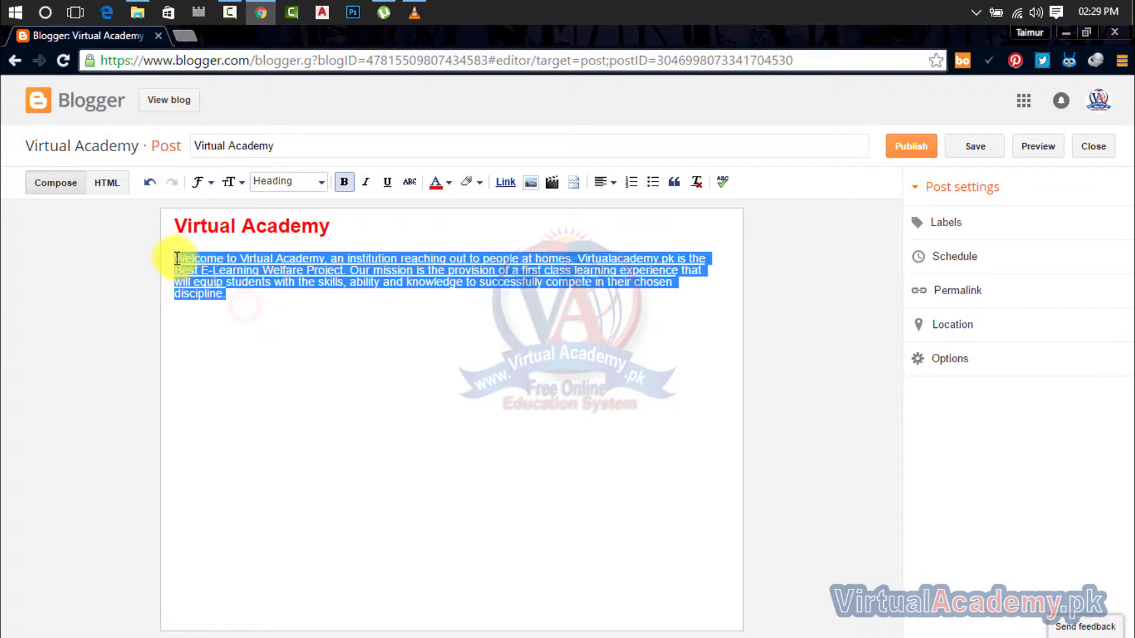
{"action": "left_click", "coordinate": [480, 183]}
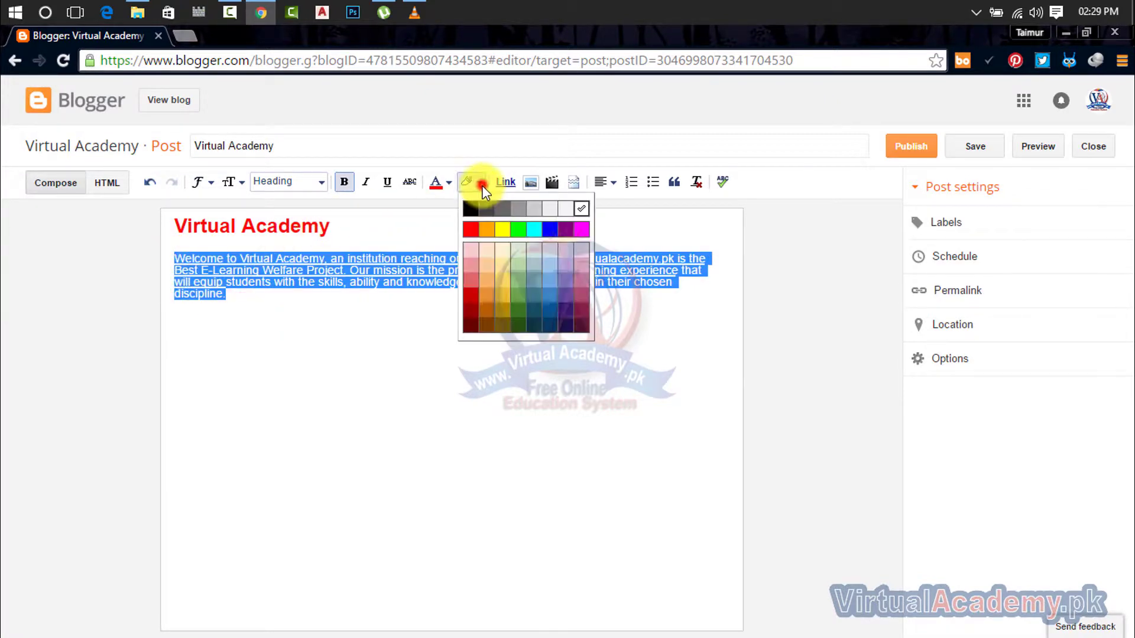
{"action": "left_click", "coordinate": [503, 230]}
{"action": "left_click", "coordinate": [353, 314]}
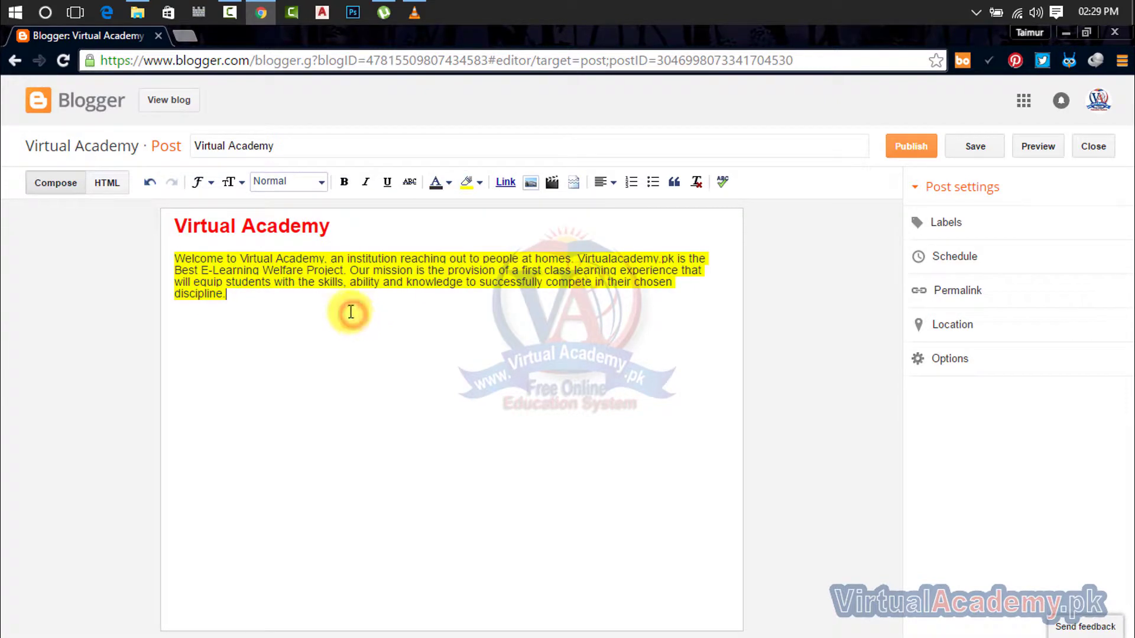
{"action": "key", "text": "ctrl+z"}
{"action": "left_click", "coordinate": [248, 304]}
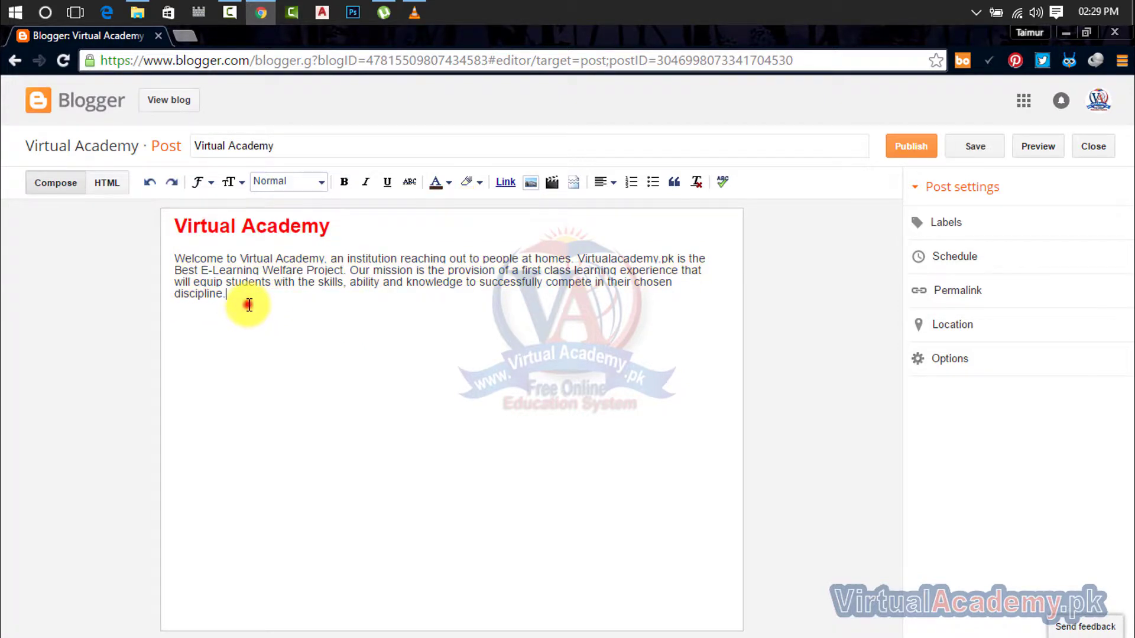
{"action": "left_click", "coordinate": [480, 183]}
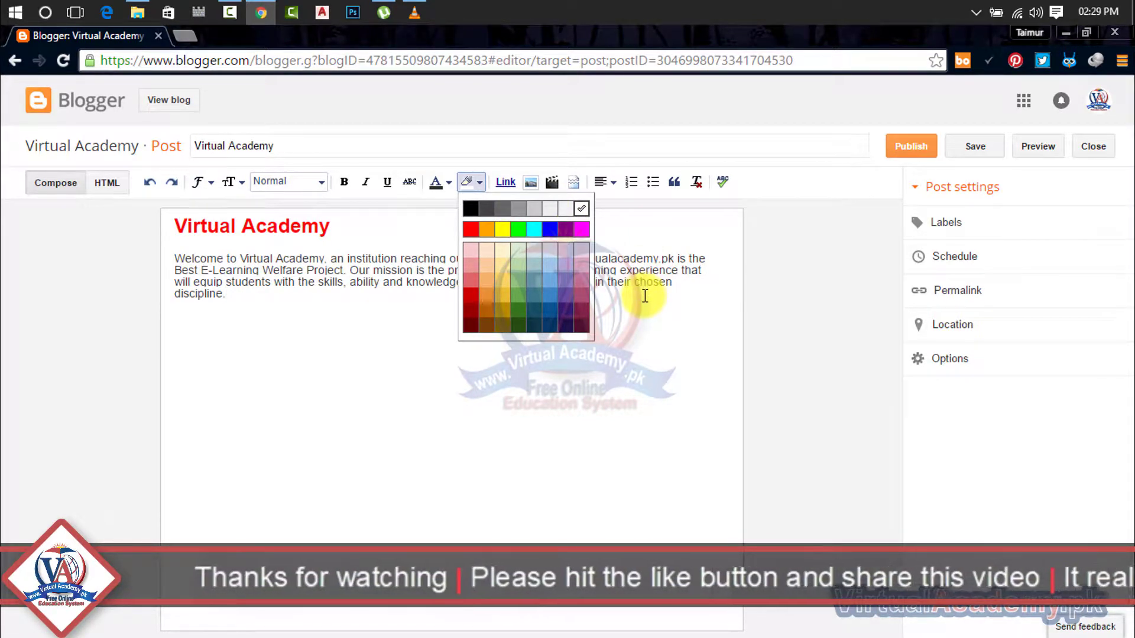
{"action": "left_click", "coordinate": [621, 338]}
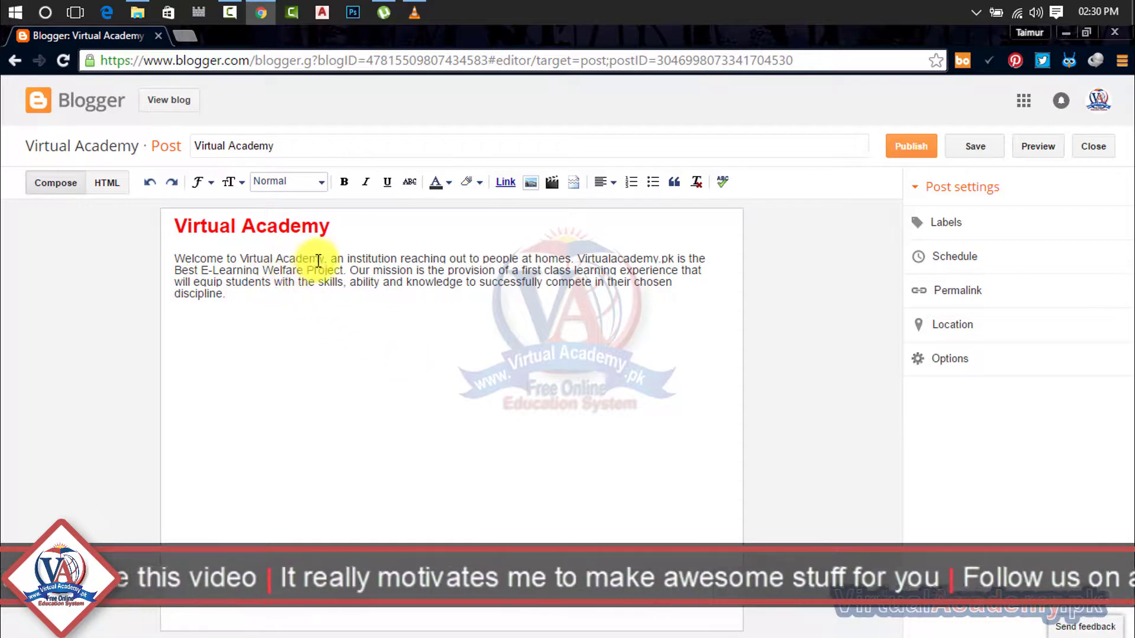
Step: Try changing "Virtual Academy" in the paragraph's first sentence into a web address ending in ".pk", and undo the edits
{"action": "left_click", "coordinate": [278, 259]}
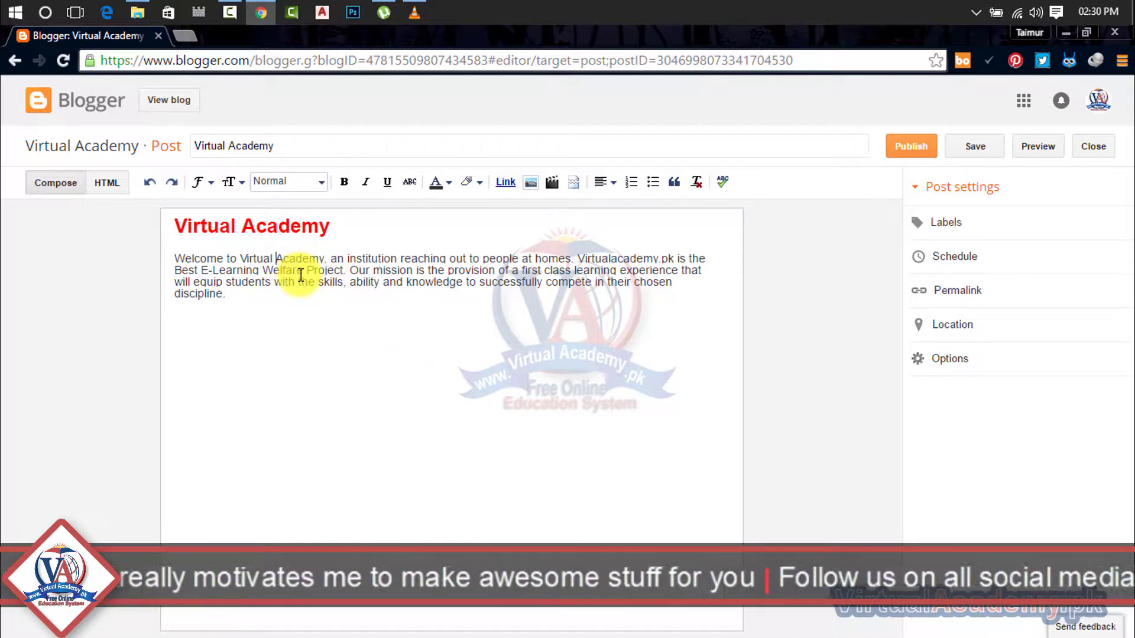
{"action": "key", "text": "BackSpace"}
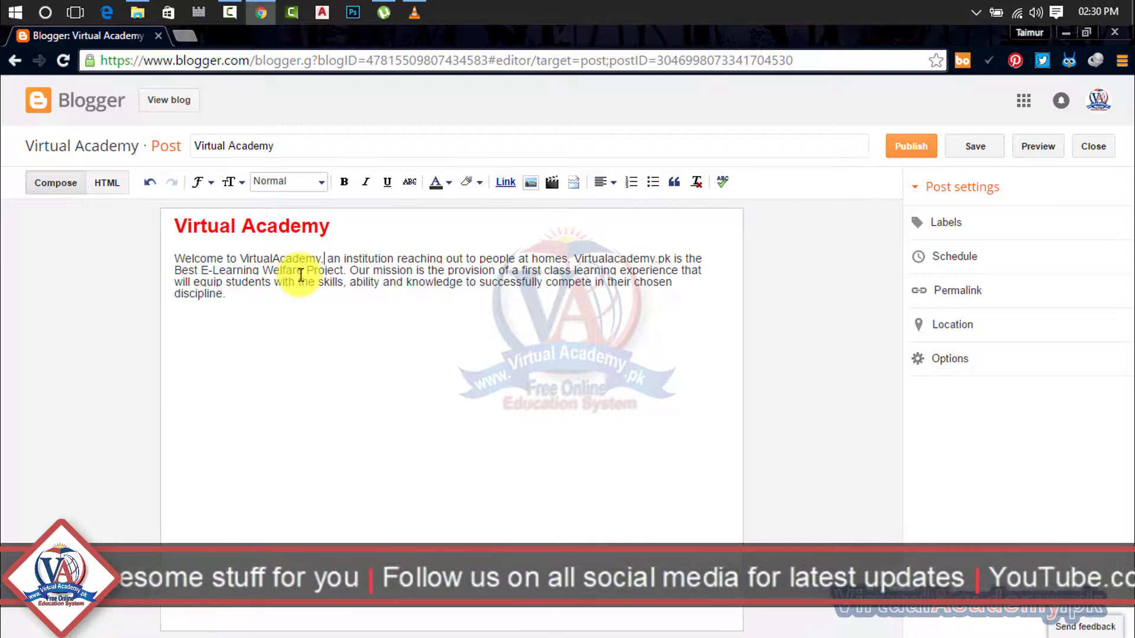
{"action": "type", "text": ".pk"}
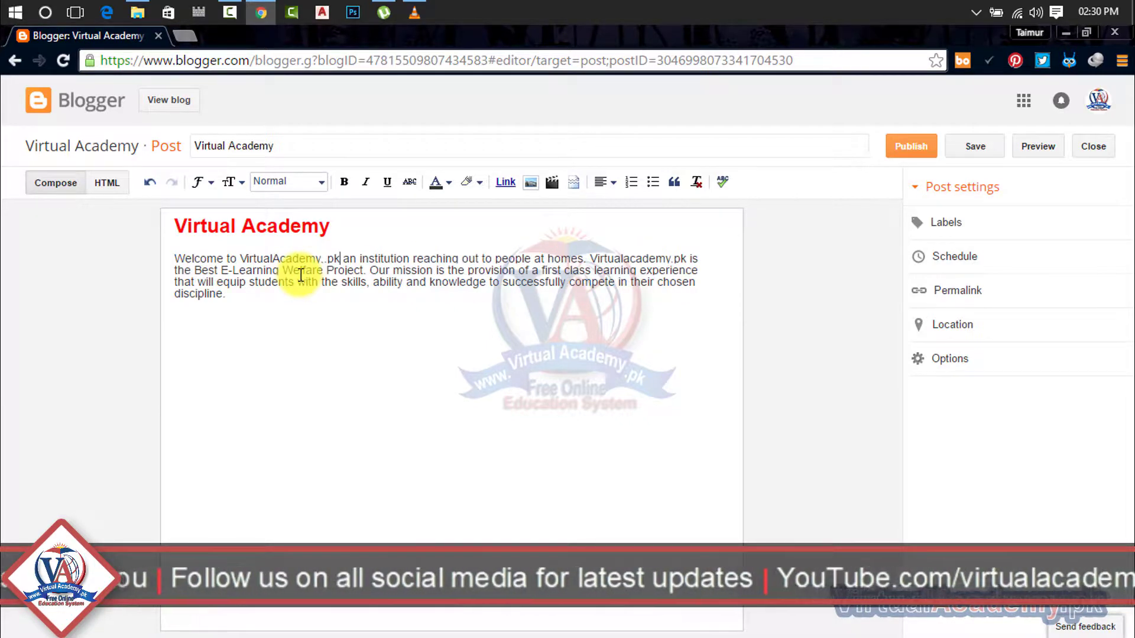
{"action": "left_click", "coordinate": [319, 357]}
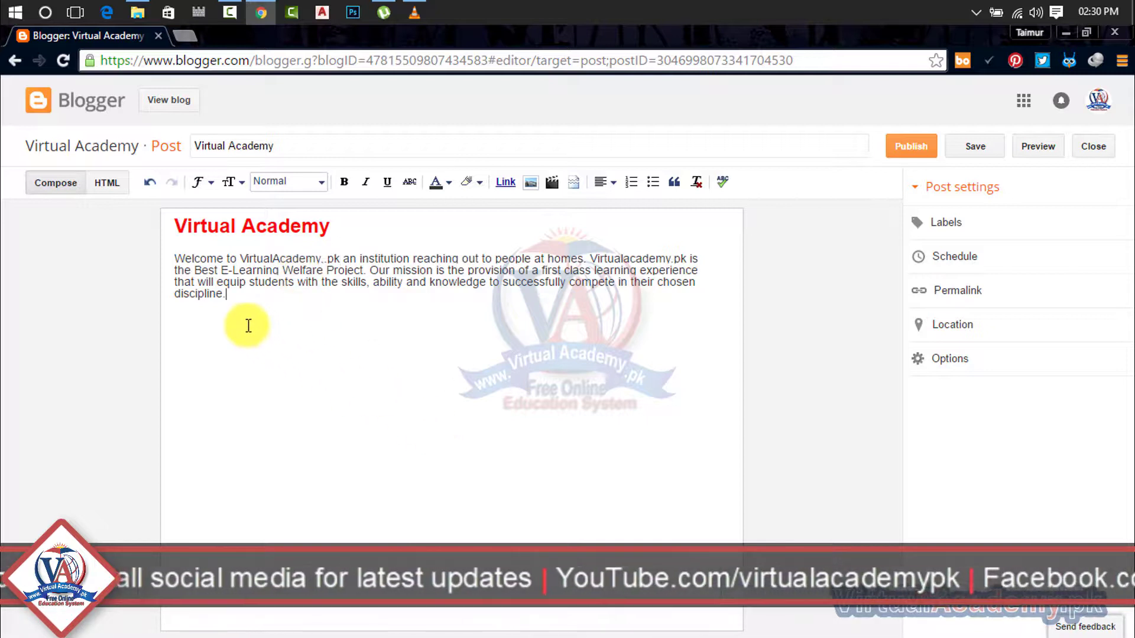
{"action": "left_click_drag", "start_coordinate": [230, 298], "coordinate": [172, 258]}
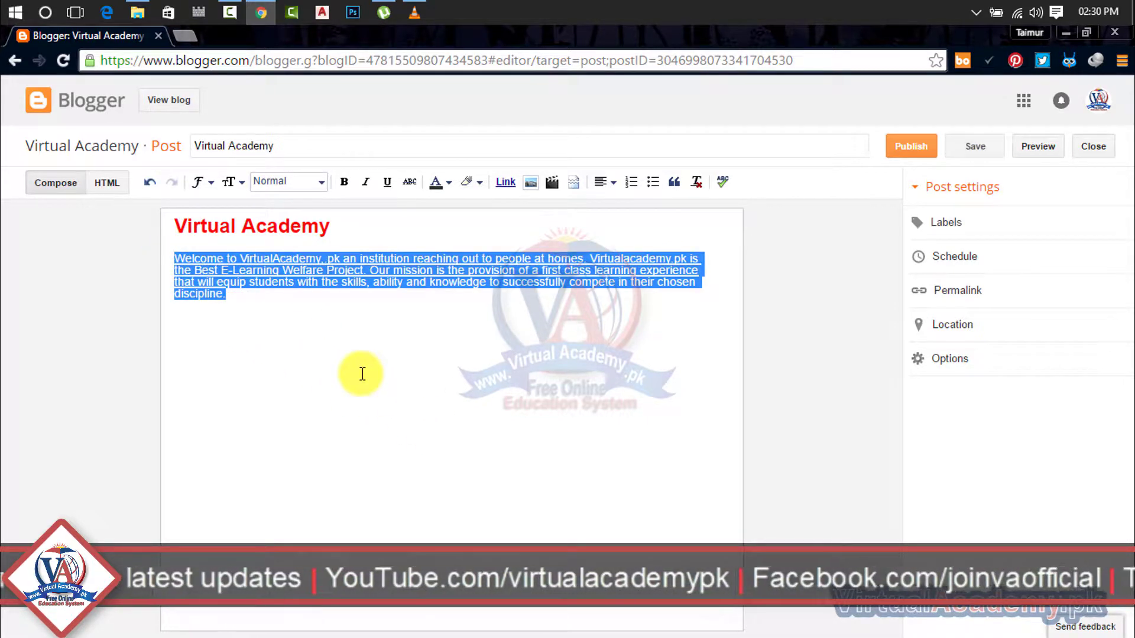
{"action": "left_click", "coordinate": [311, 325]}
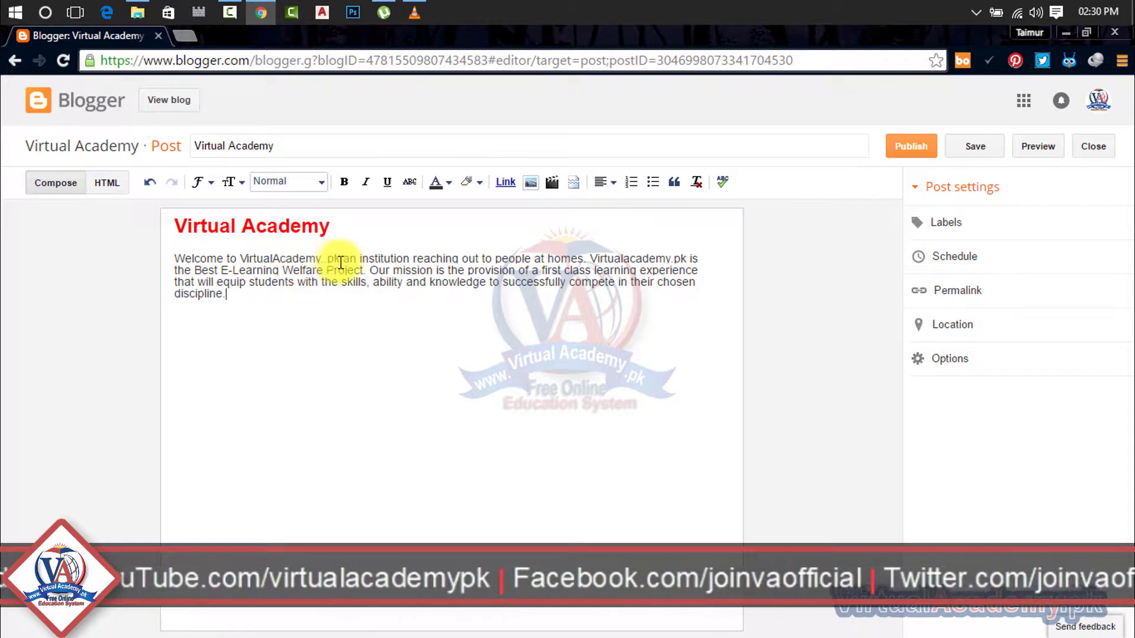
{"action": "left_click_drag", "start_coordinate": [339, 256], "coordinate": [239, 257]}
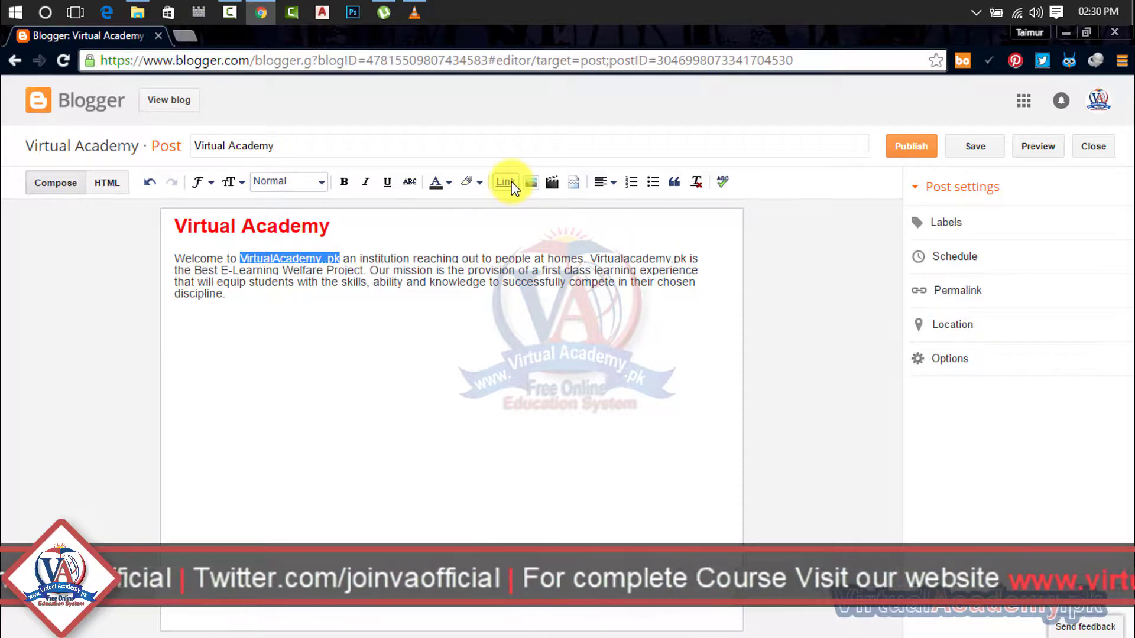
{"action": "key", "text": "ctrl+z"}
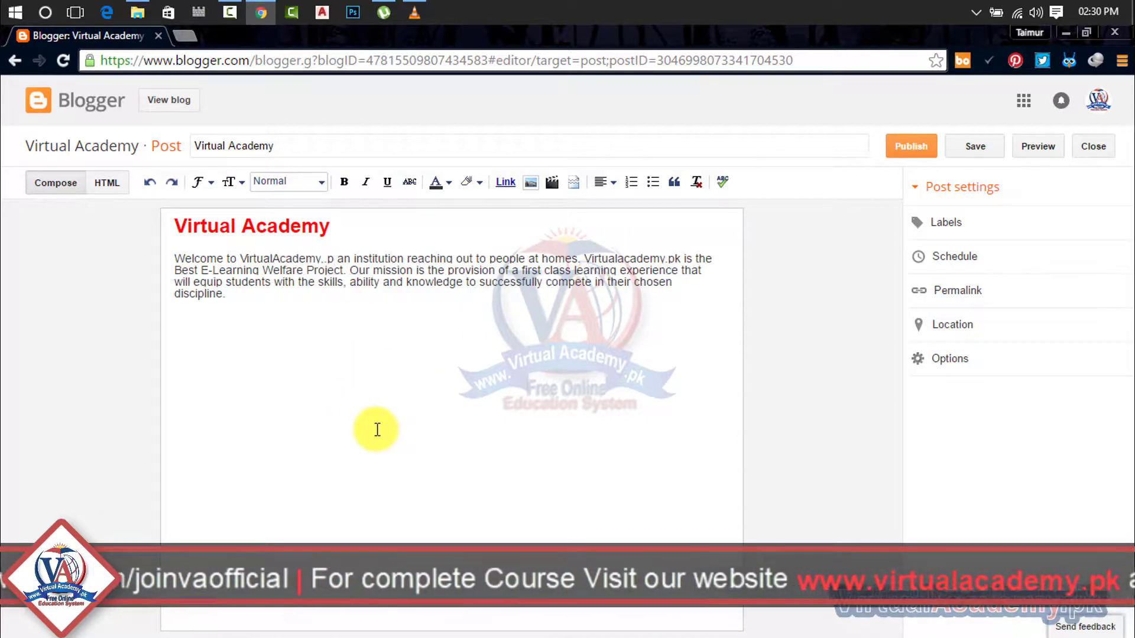
{"action": "key", "text": "ctrl+z"}
{"action": "key", "text": "ctrl+z"}
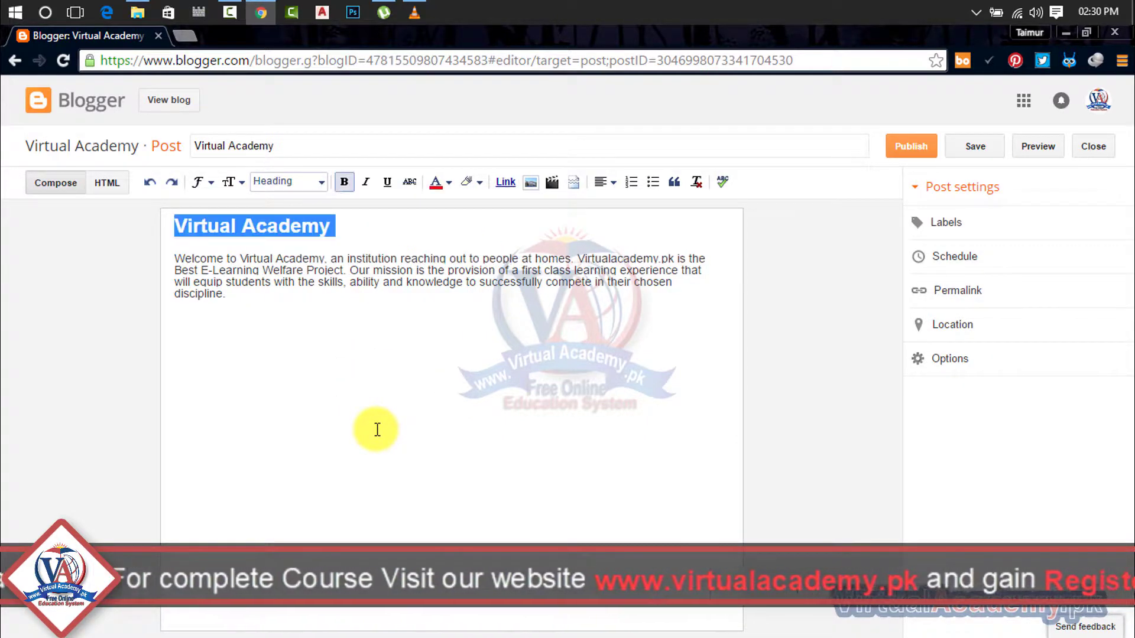
Step: Start adding a link to the words "Virtual Academy" in the paragraph's first sentence
{"action": "left_click", "coordinate": [328, 262]}
{"action": "left_click_drag", "start_coordinate": [325, 261], "coordinate": [240, 258]}
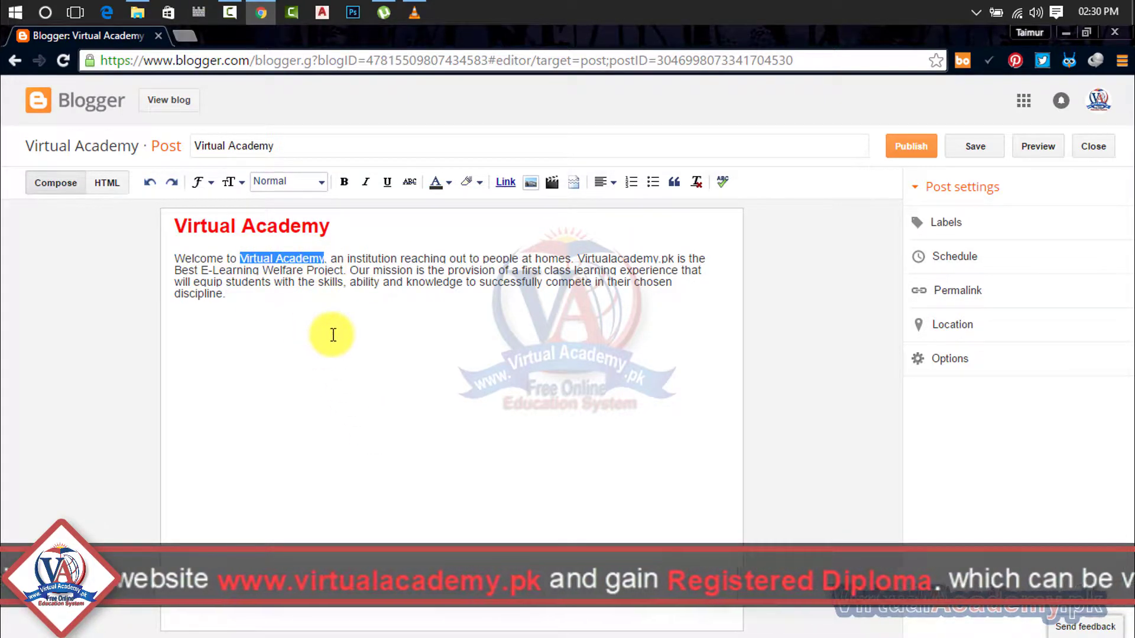
{"action": "left_click", "coordinate": [508, 184]}
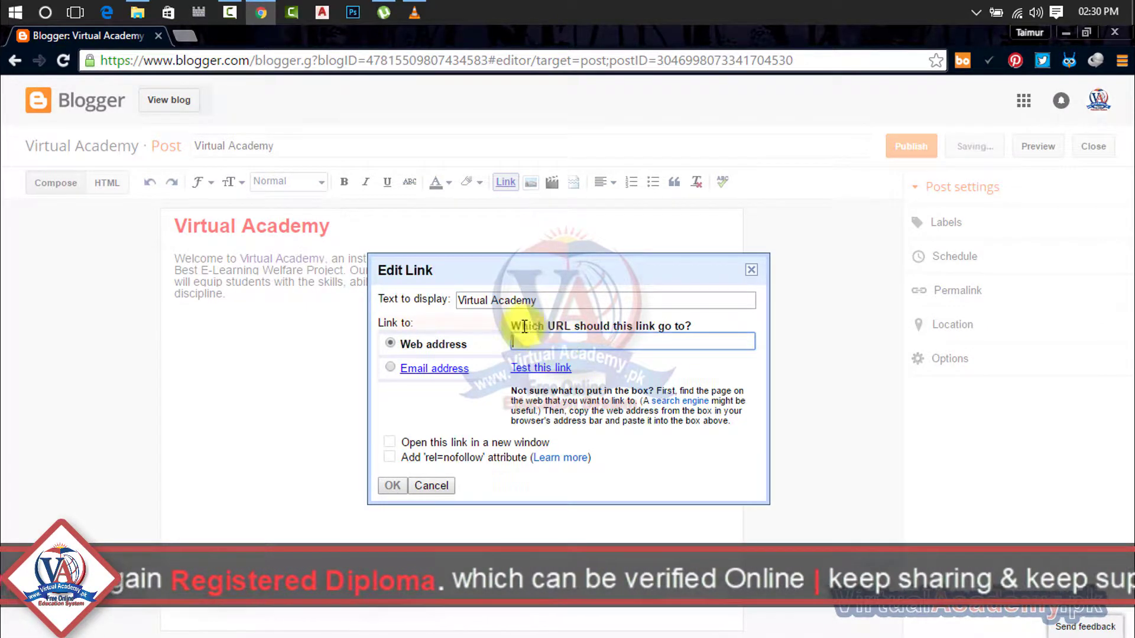
Step: Open virtualacademy.pk in a new browser tab and copy its address for the link
{"action": "left_click", "coordinate": [186, 36]}
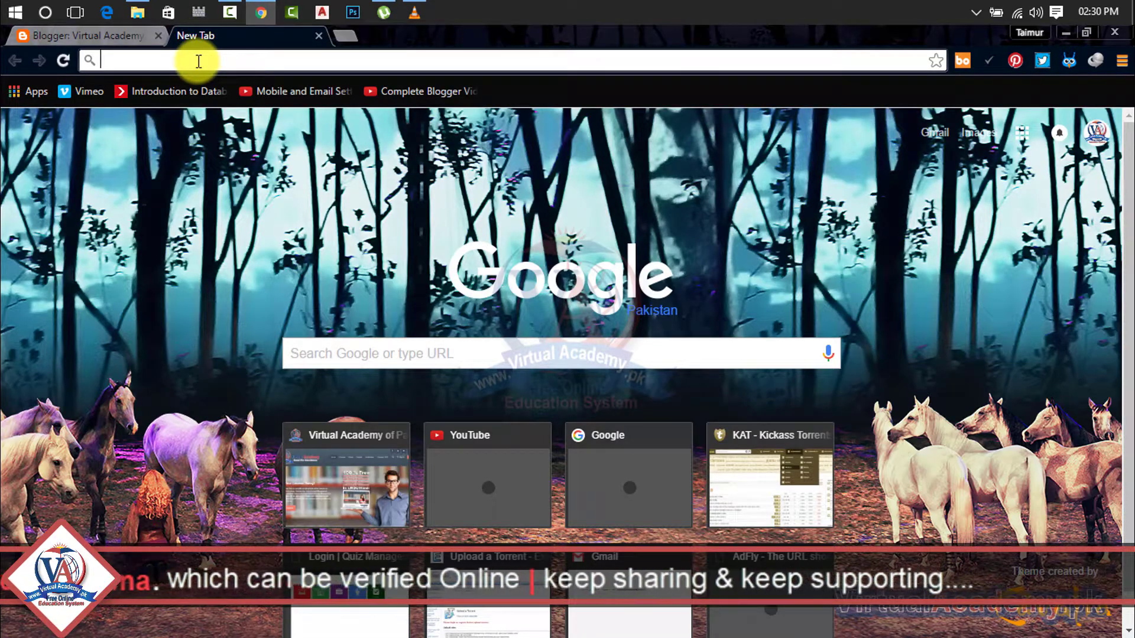
{"action": "type", "text": "virtualacademy.pk"}
{"action": "key", "text": "Return"}
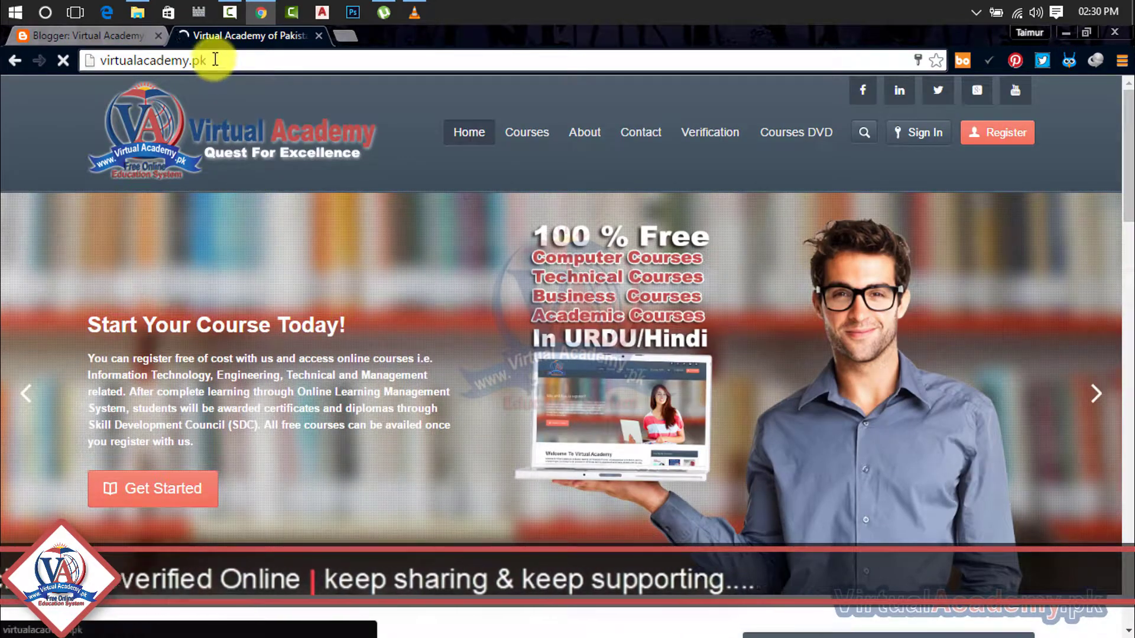
{"action": "left_click_drag", "start_coordinate": [213, 59], "coordinate": [101, 59]}
{"action": "key", "text": "ctrl+c"}
{"action": "left_click", "coordinate": [95, 35]}
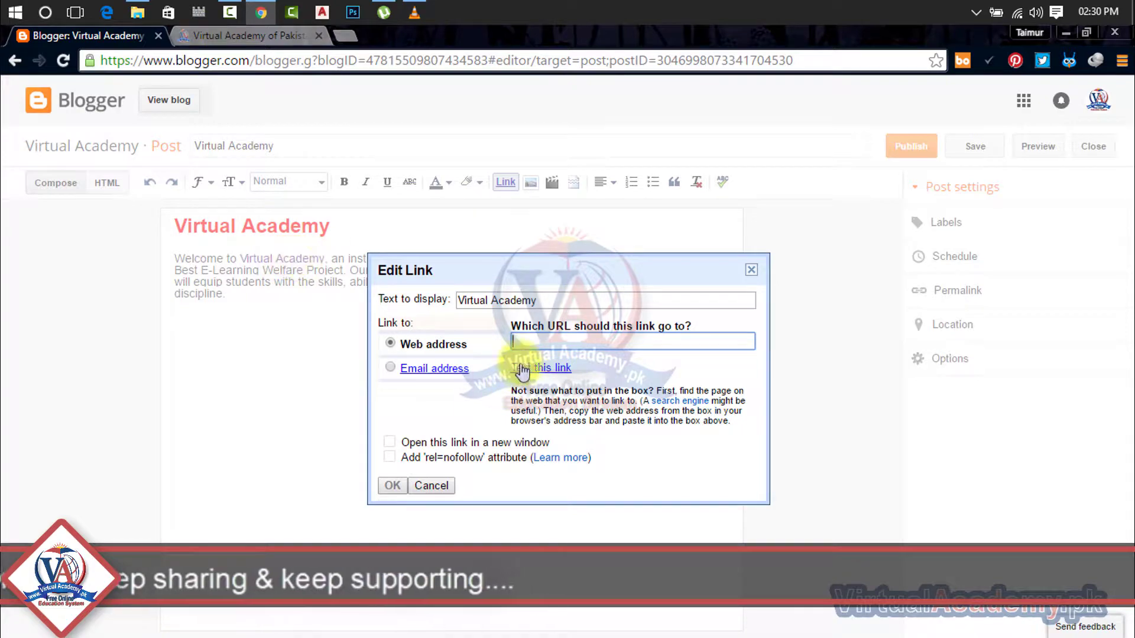
{"action": "left_click", "coordinate": [279, 37]}
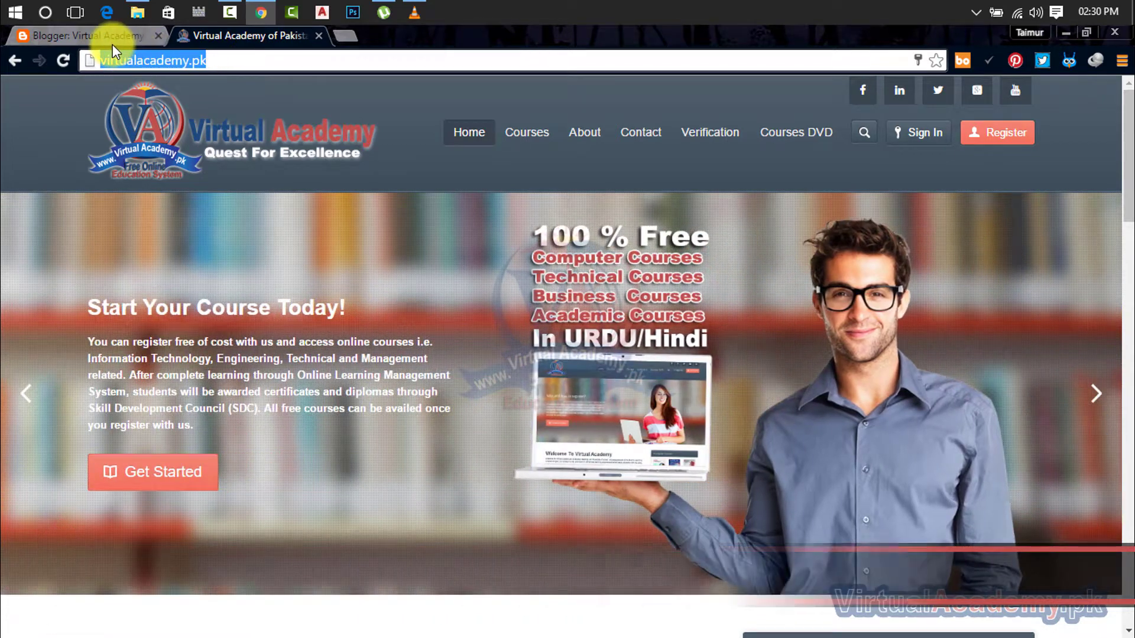
{"action": "left_click", "coordinate": [111, 37]}
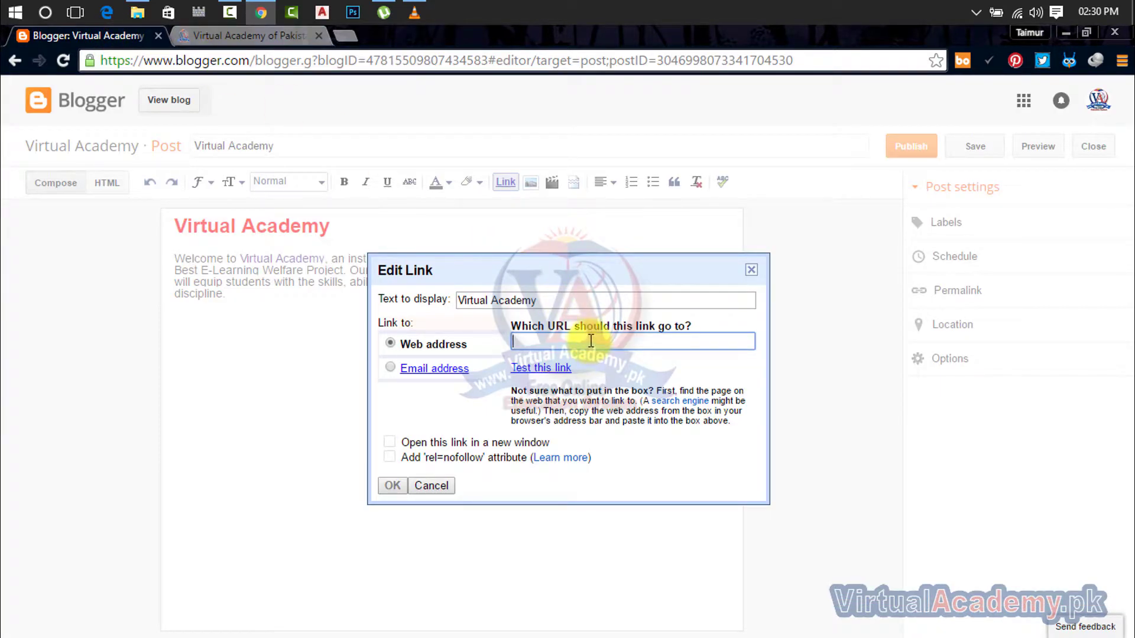
{"action": "key", "text": "ctrl+v"}
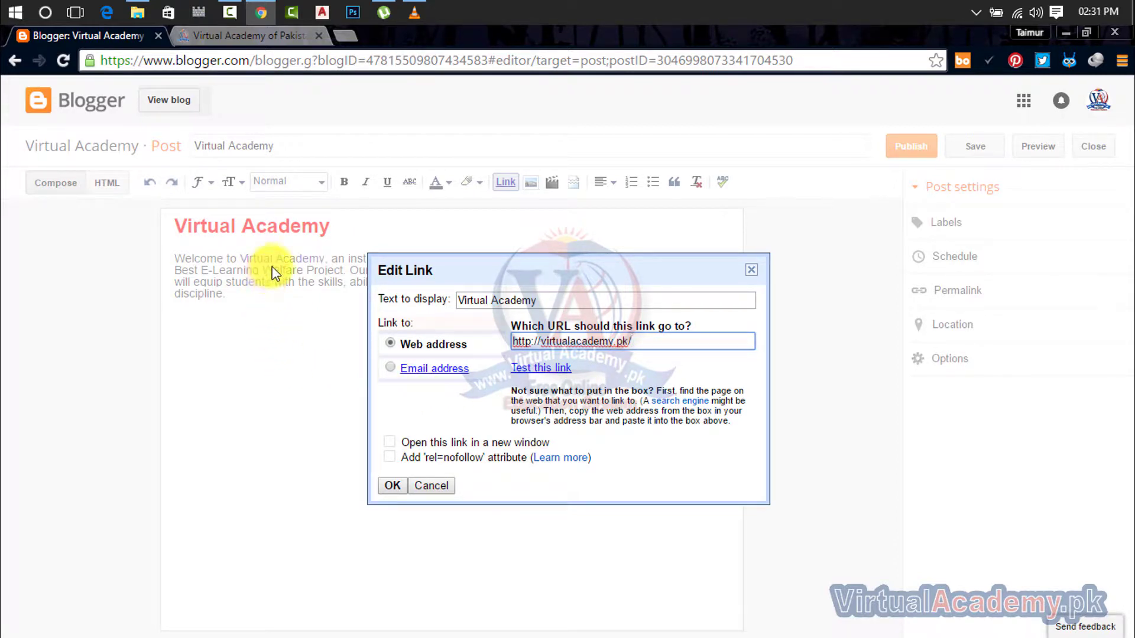
{"action": "left_click", "coordinate": [394, 368]}
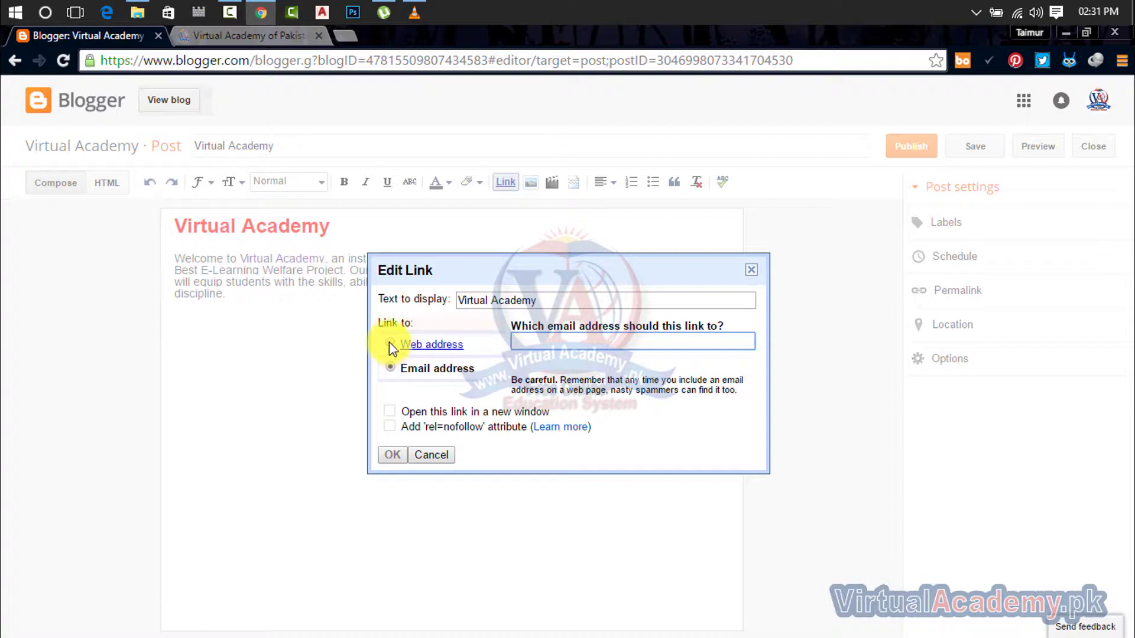
{"action": "left_click", "coordinate": [389, 343]}
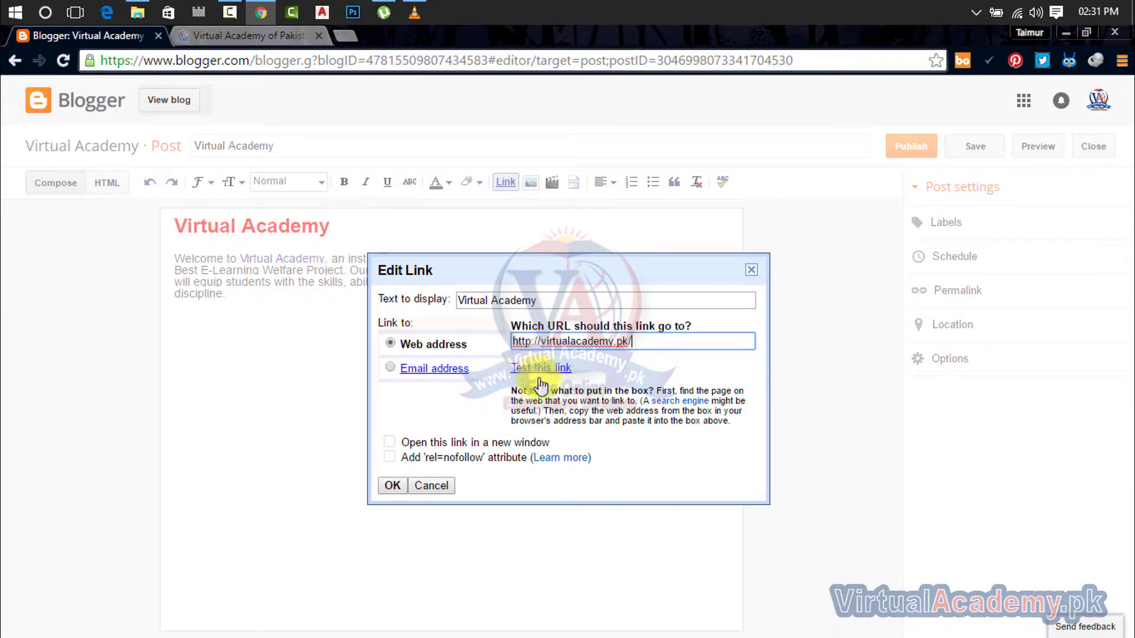
{"action": "left_click", "coordinate": [395, 487]}
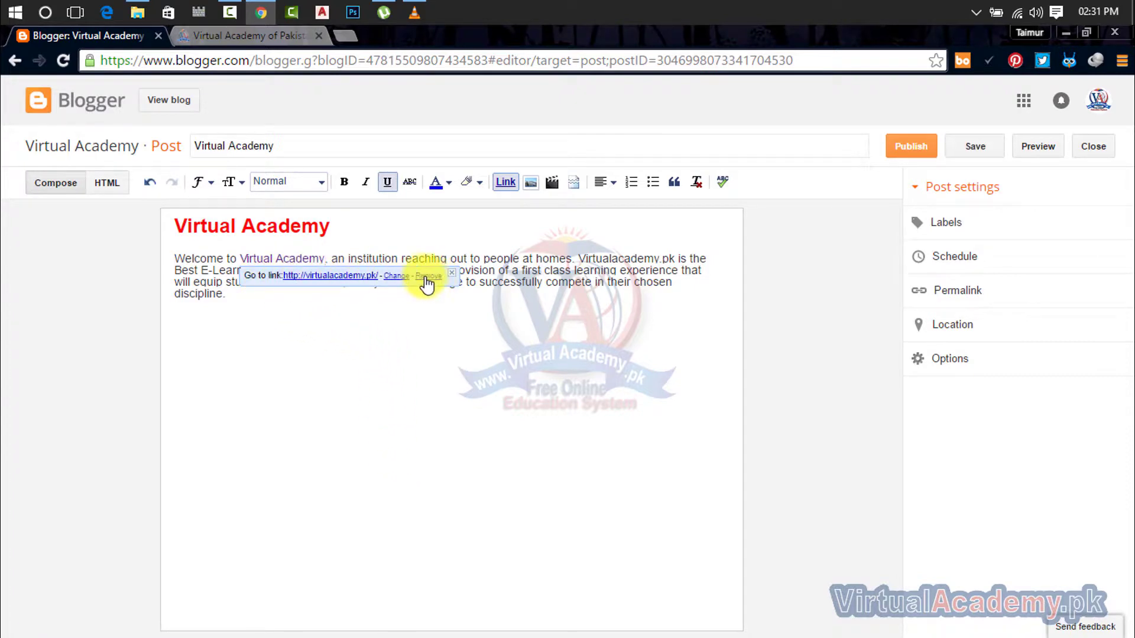
{"action": "left_click", "coordinate": [457, 280]}
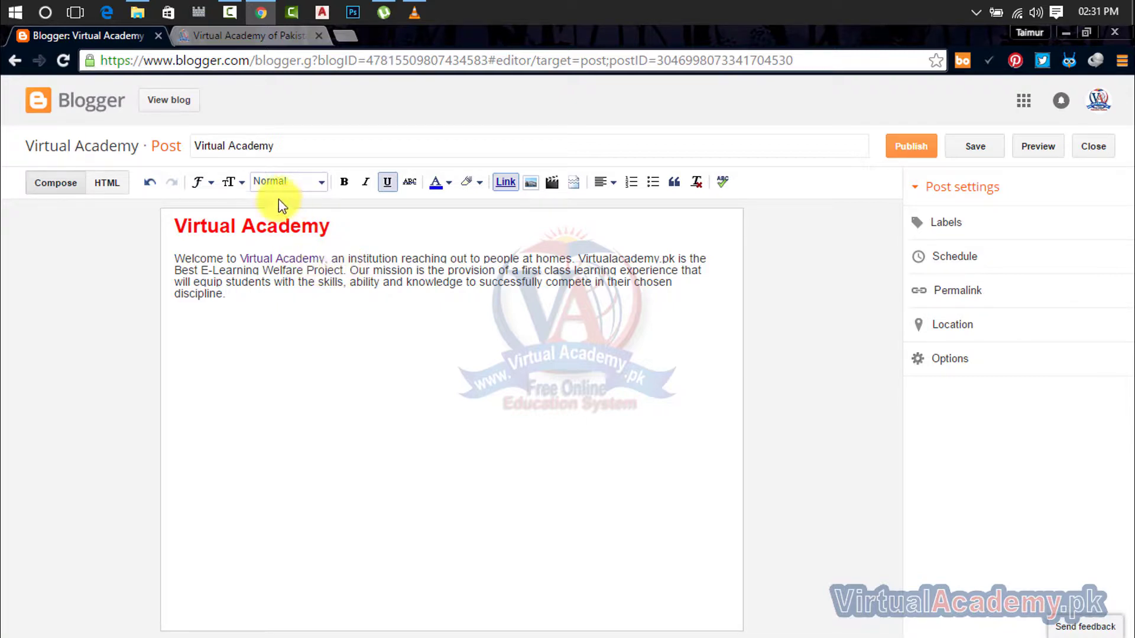
{"action": "left_click", "coordinate": [318, 35]}
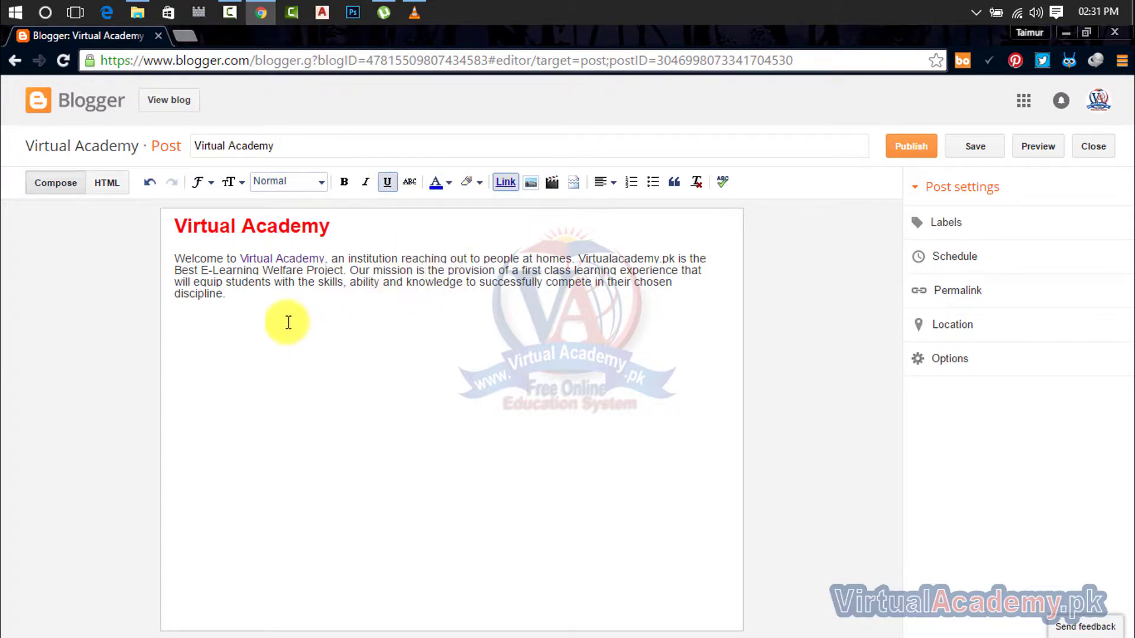
Step: Start adding an image below the paragraph and look through the available image sources, ending on adding from a URL
{"action": "left_click", "coordinate": [271, 306]}
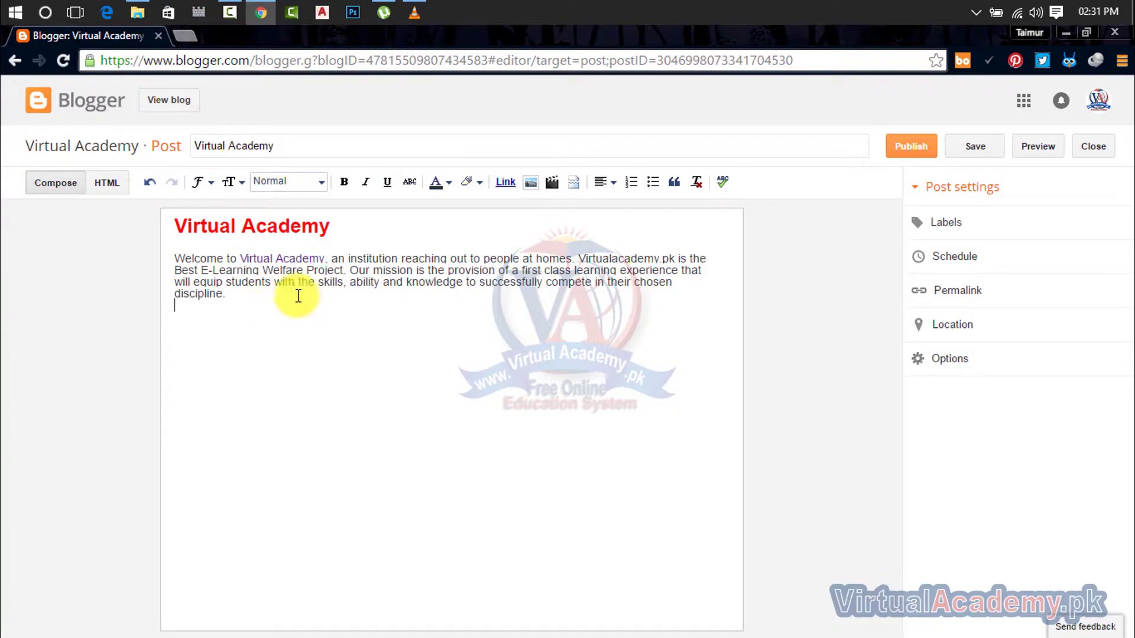
{"action": "left_click", "coordinate": [531, 183]}
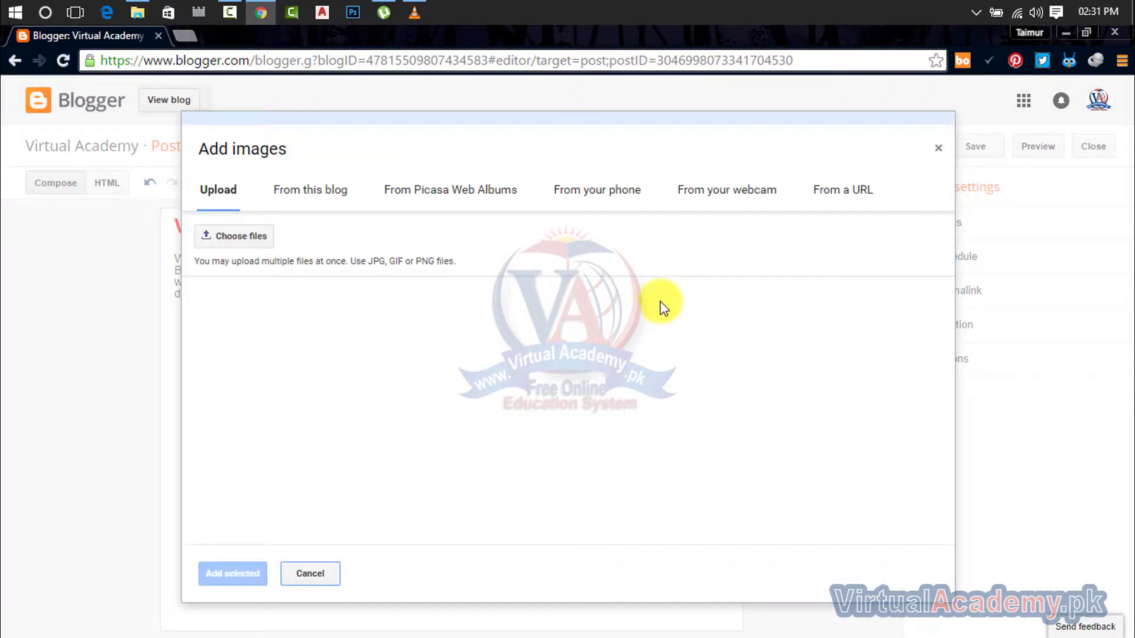
{"action": "left_click", "coordinate": [336, 191]}
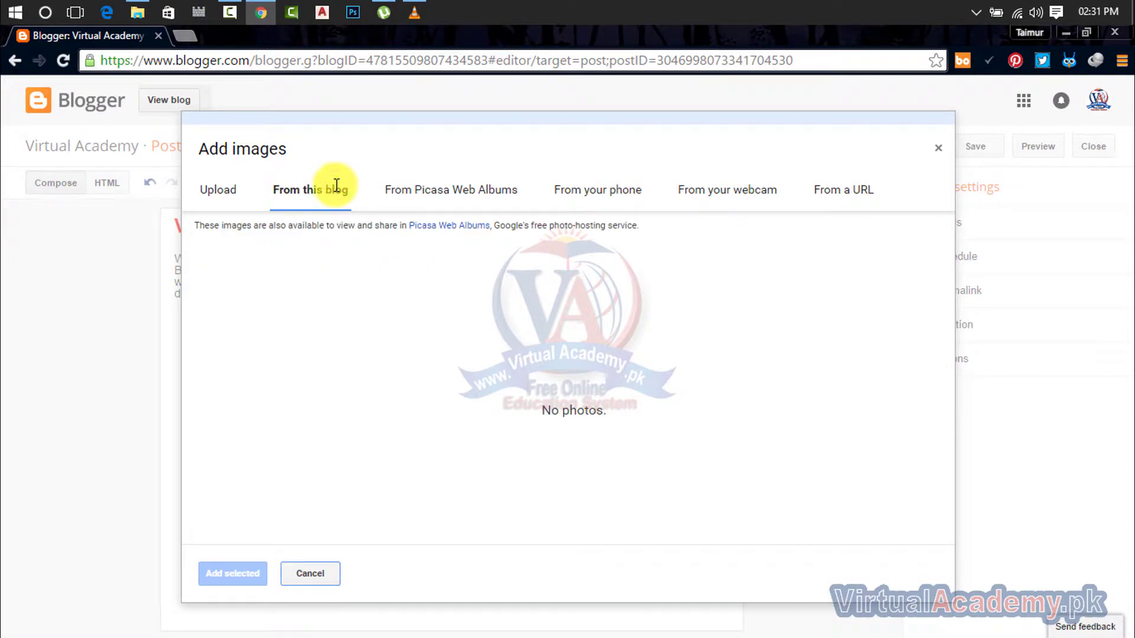
{"action": "left_click", "coordinate": [431, 190]}
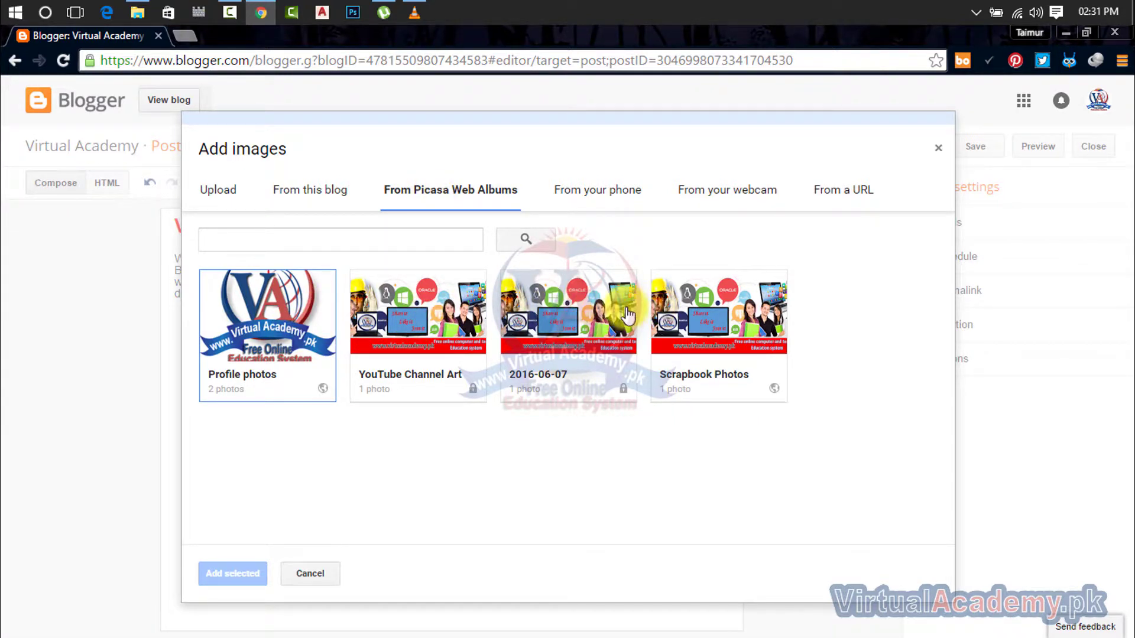
{"action": "left_click", "coordinate": [589, 198]}
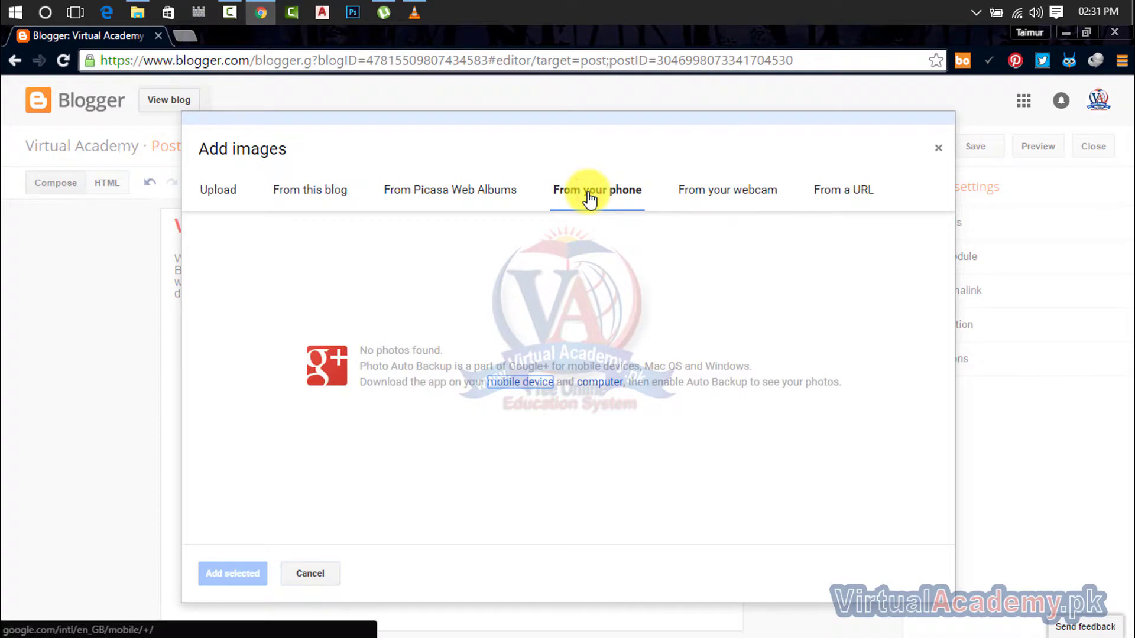
{"action": "left_click", "coordinate": [705, 195]}
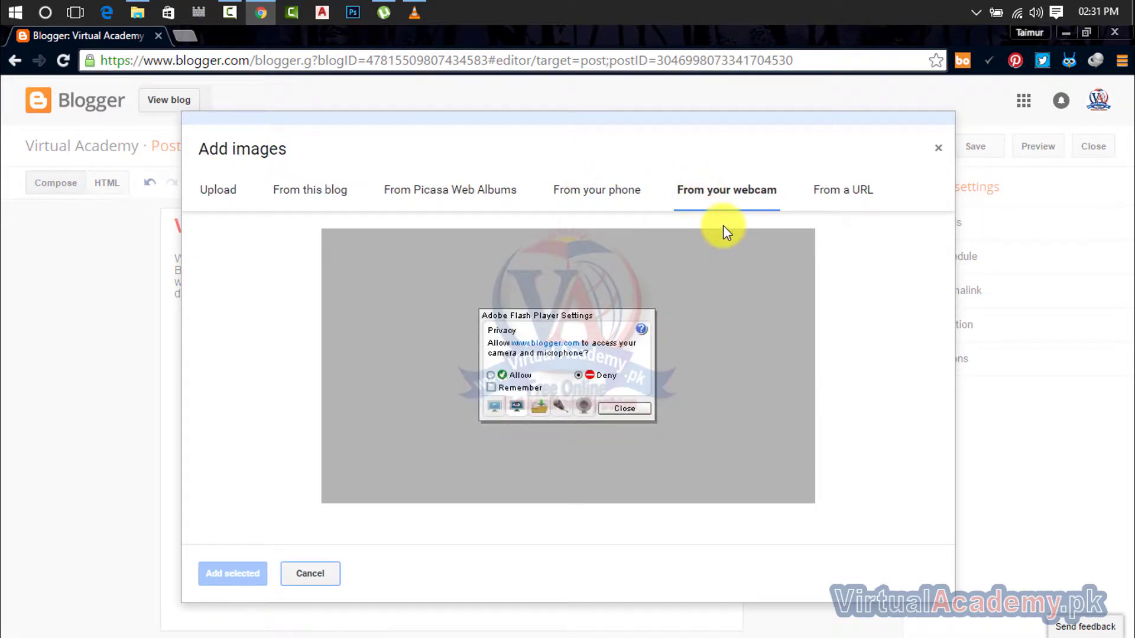
{"action": "left_click", "coordinate": [844, 193]}
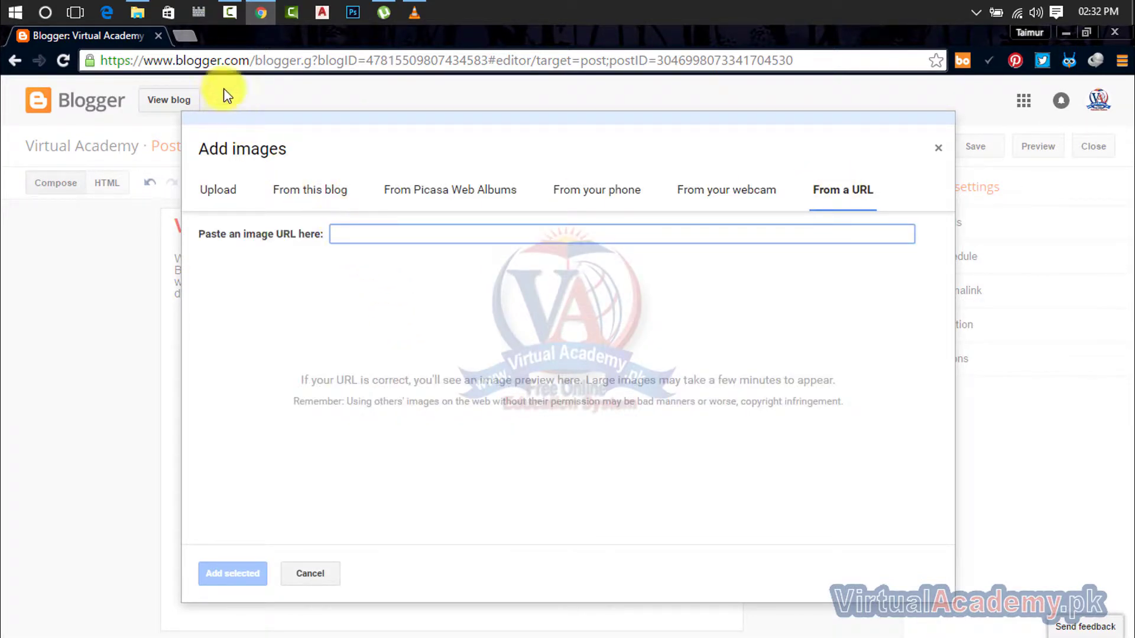
{"action": "left_click", "coordinate": [705, 189]}
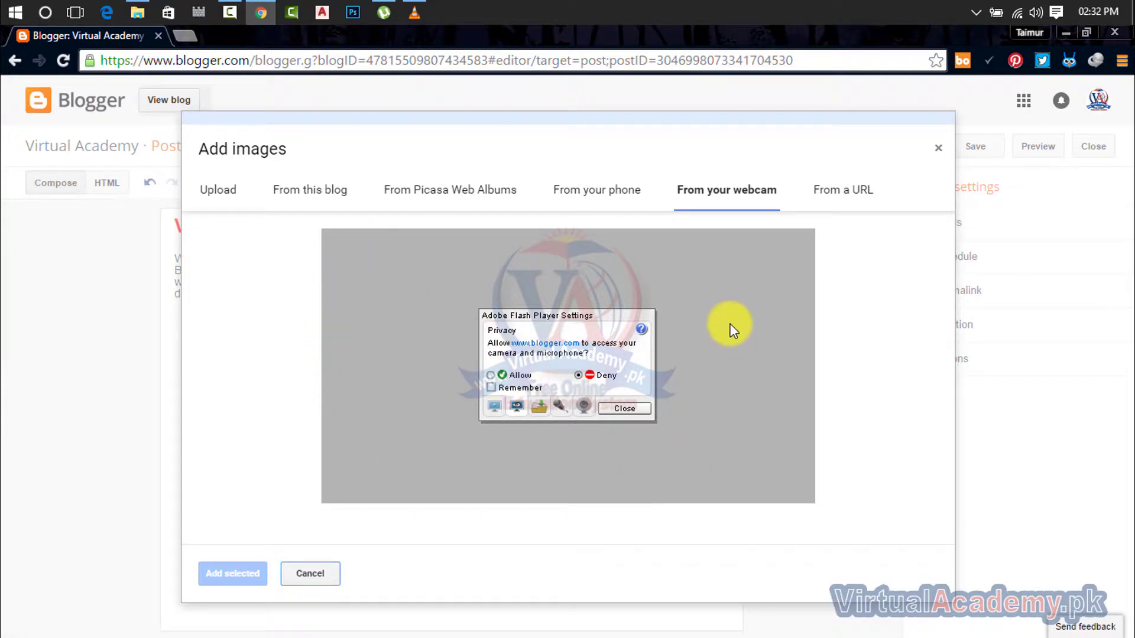
{"action": "left_click", "coordinate": [833, 195]}
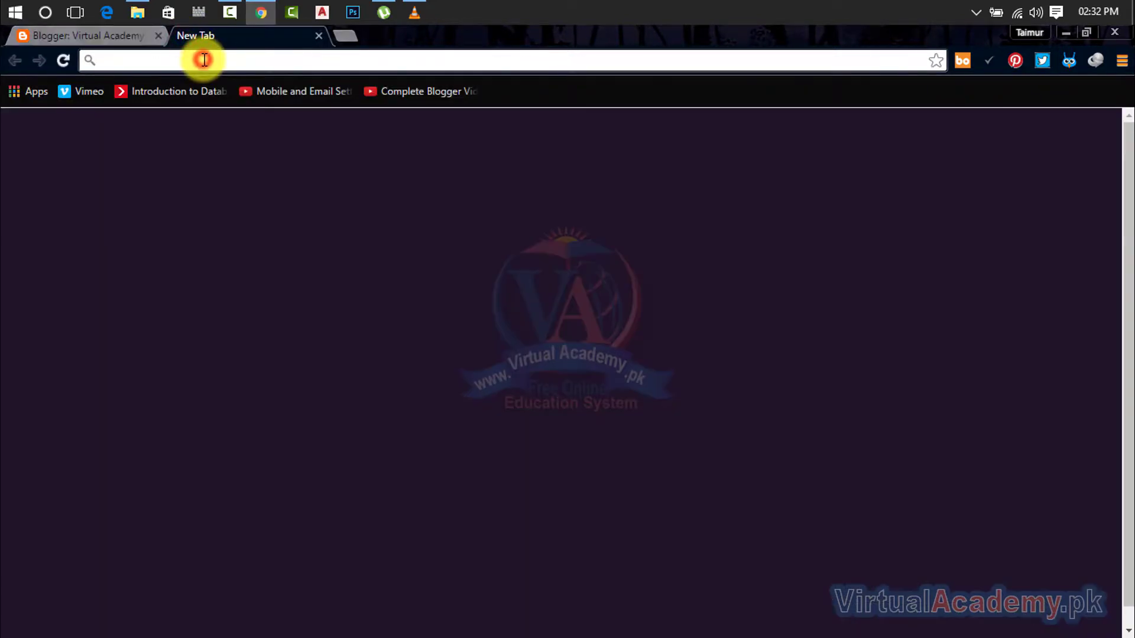
Step: Open virtualacademy.pk in a new browser tab and open its "WE Need" banner image in a separate tab
{"action": "type", "text": "virtualacademy.pk"}
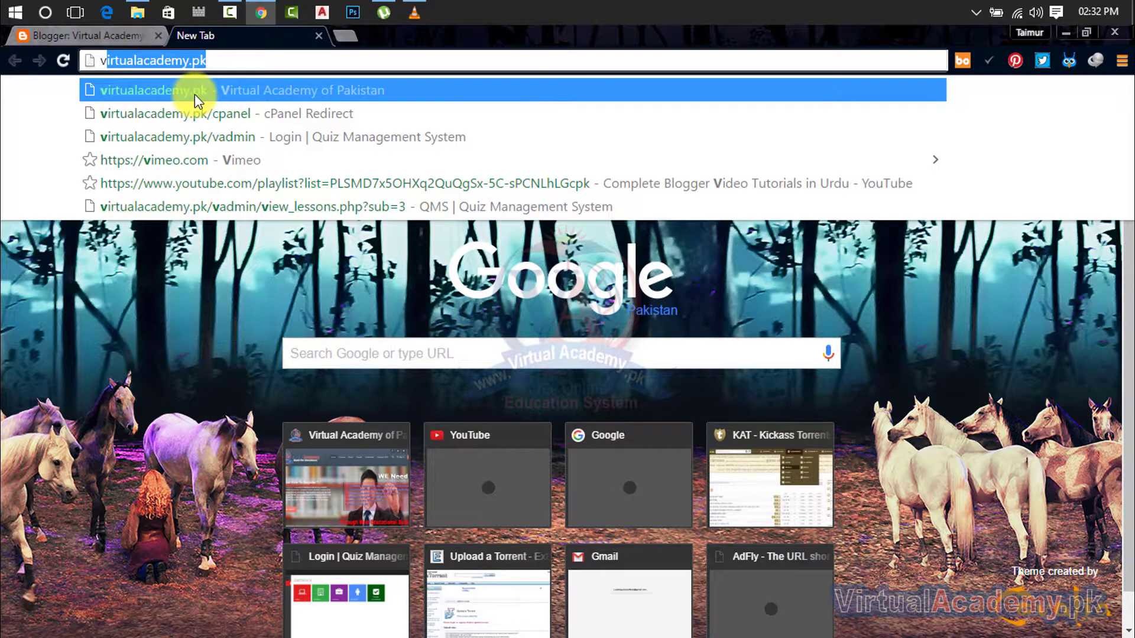
{"action": "left_click", "coordinate": [194, 94]}
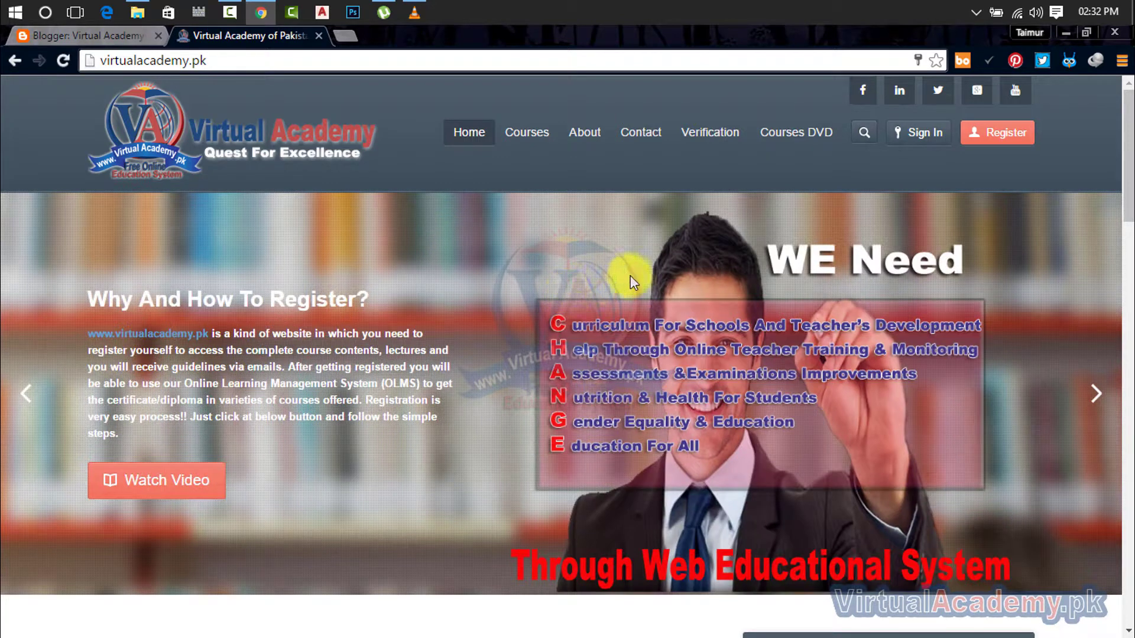
{"action": "right_click", "coordinate": [725, 322]}
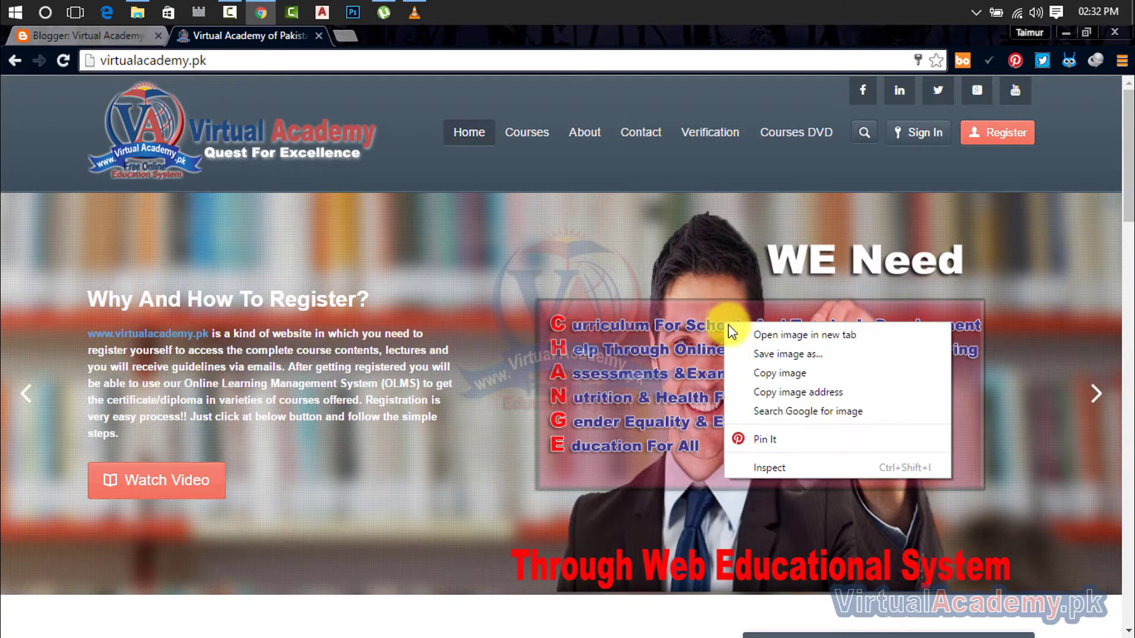
{"action": "left_click", "coordinate": [739, 329]}
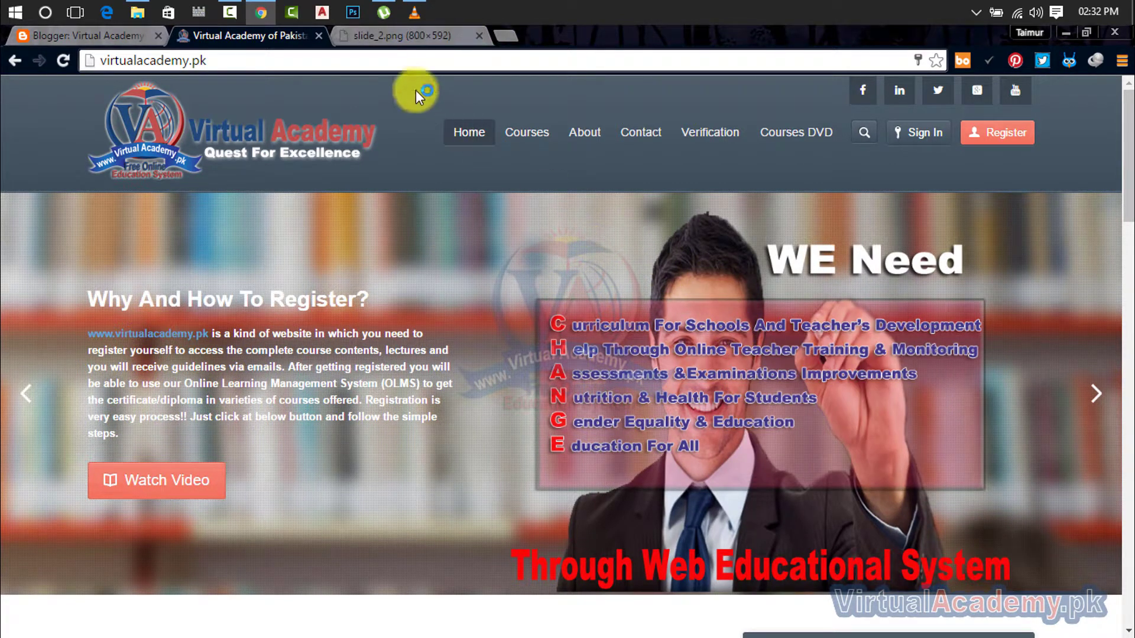
Step: Copy the address of the slide_2.png image from its browser tab and enter it as the image URL for the Blogger post
{"action": "left_click", "coordinate": [381, 37]}
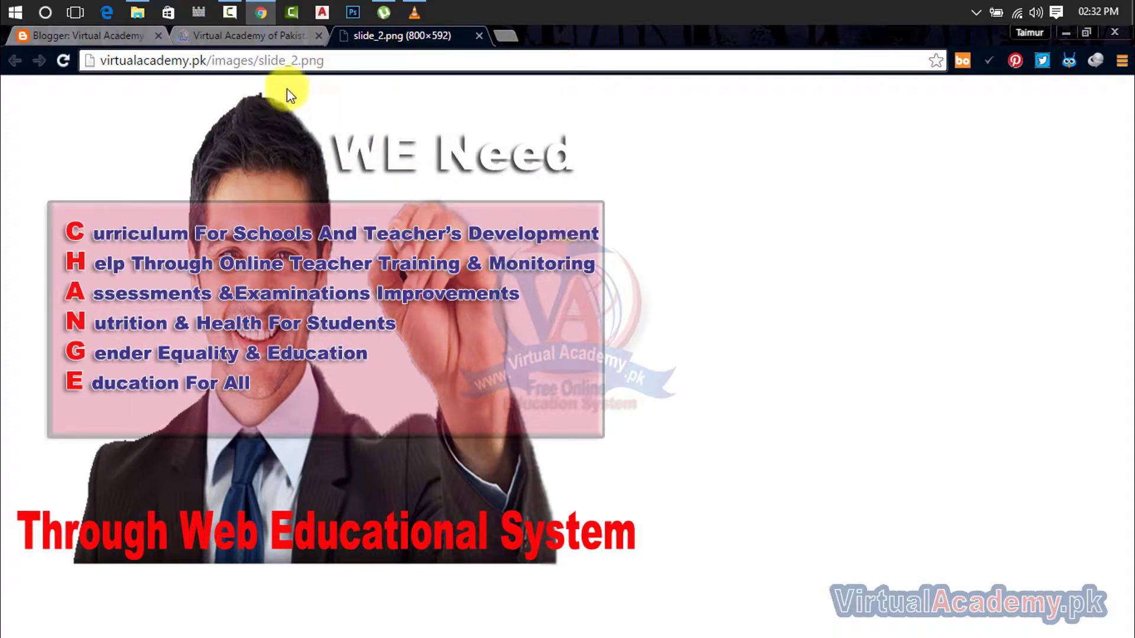
{"action": "left_click_drag", "start_coordinate": [333, 60], "coordinate": [96, 60]}
{"action": "key", "text": "ctrl+c"}
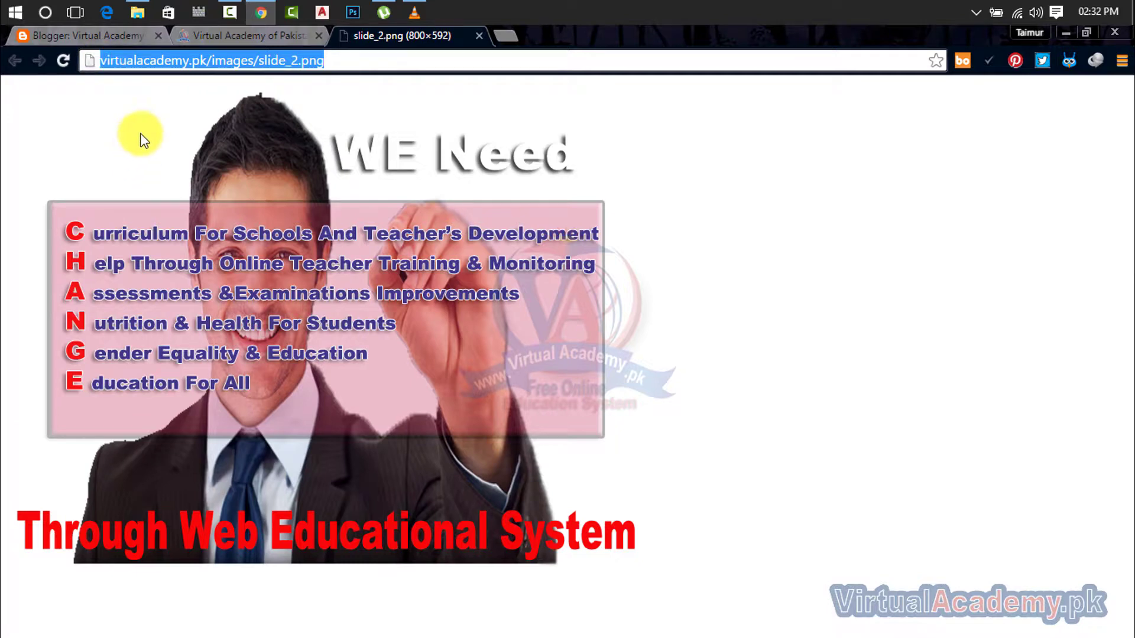
{"action": "left_click", "coordinate": [215, 34]}
{"action": "left_click", "coordinate": [128, 35]}
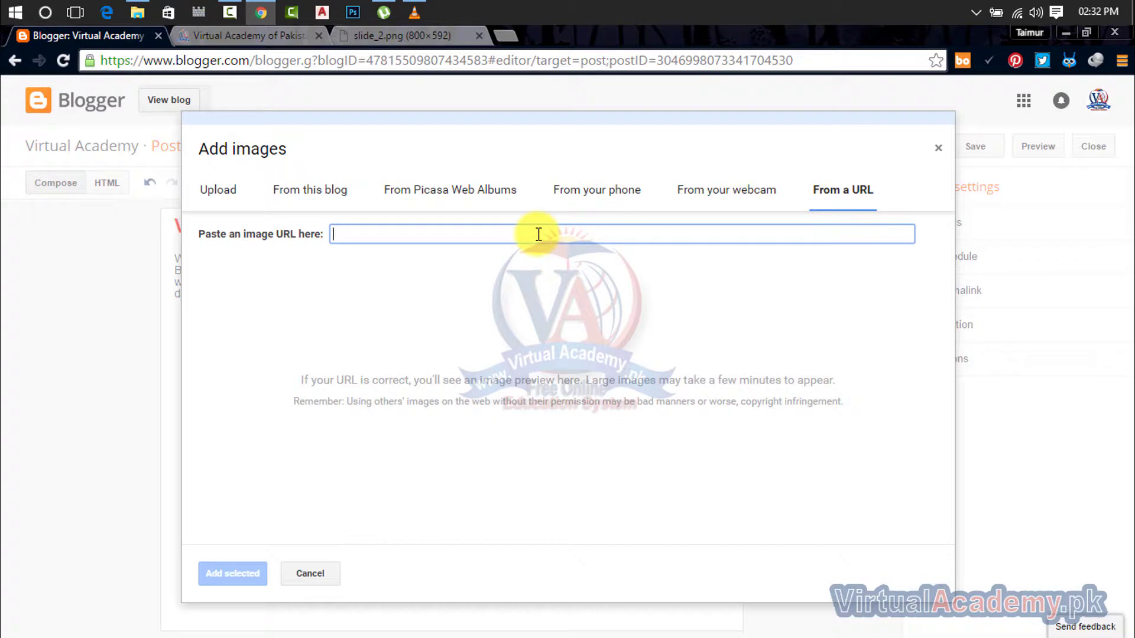
{"action": "key", "text": "ctrl+v"}
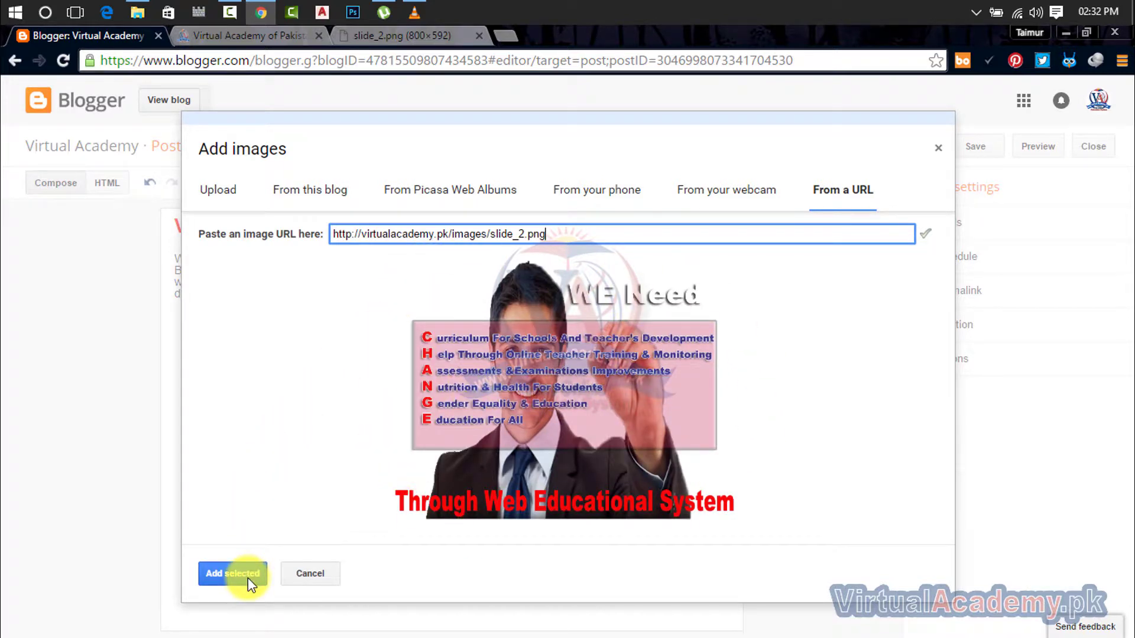
Step: Upload the "png logo" image from the Logo folder inside Virtual Academy on Local Disk (F:) and add it to the post
{"action": "left_click", "coordinate": [229, 192]}
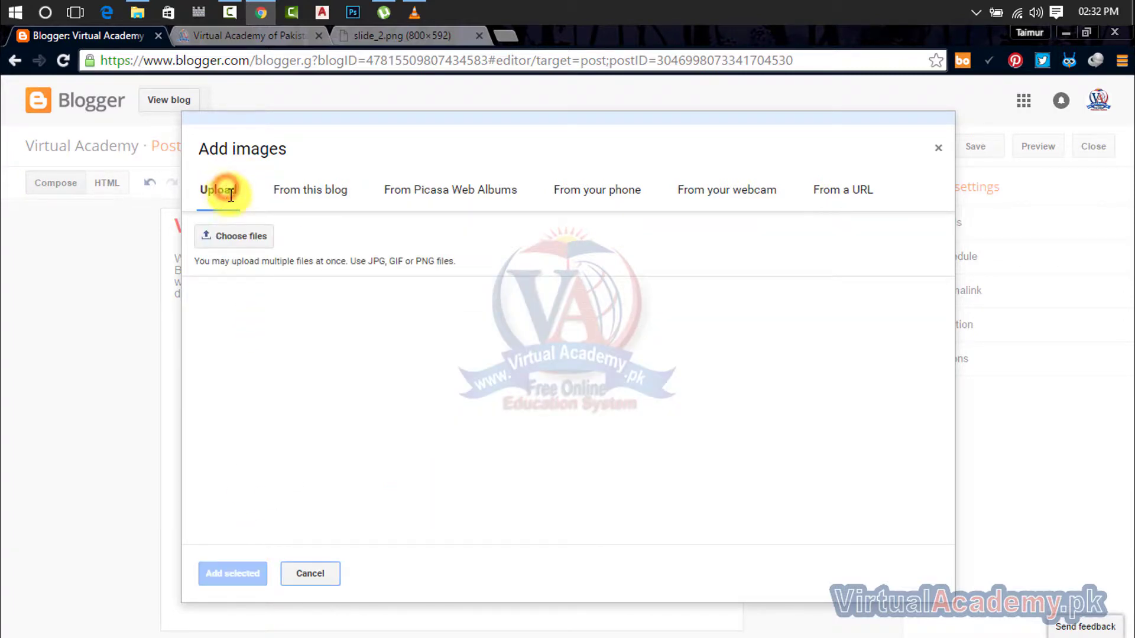
{"action": "left_click", "coordinate": [242, 236]}
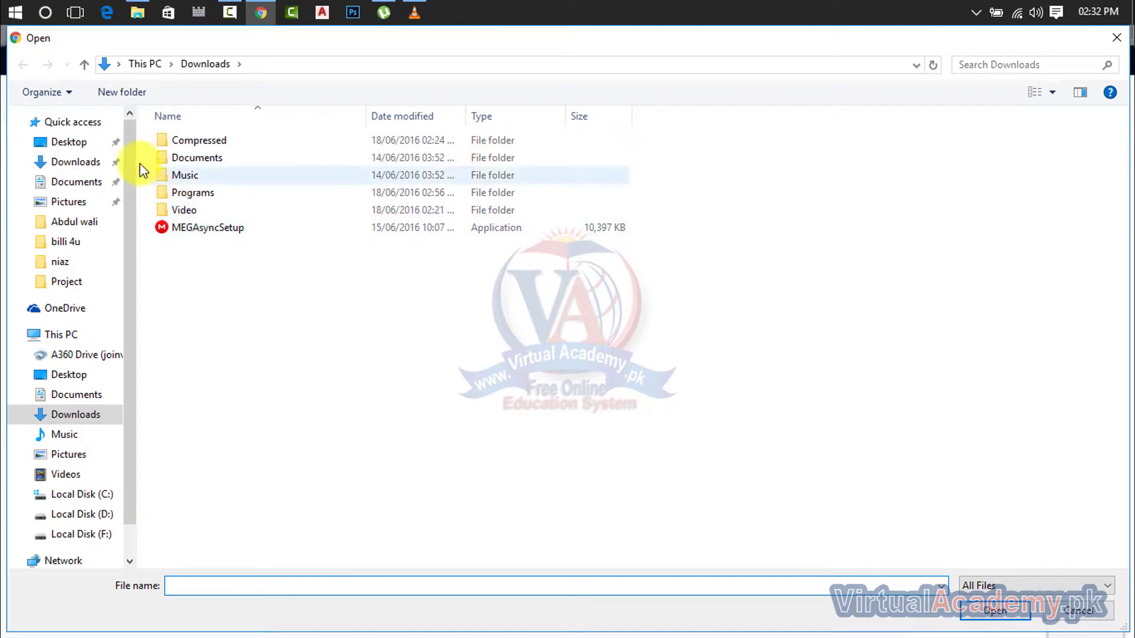
{"action": "left_click", "coordinate": [97, 515]}
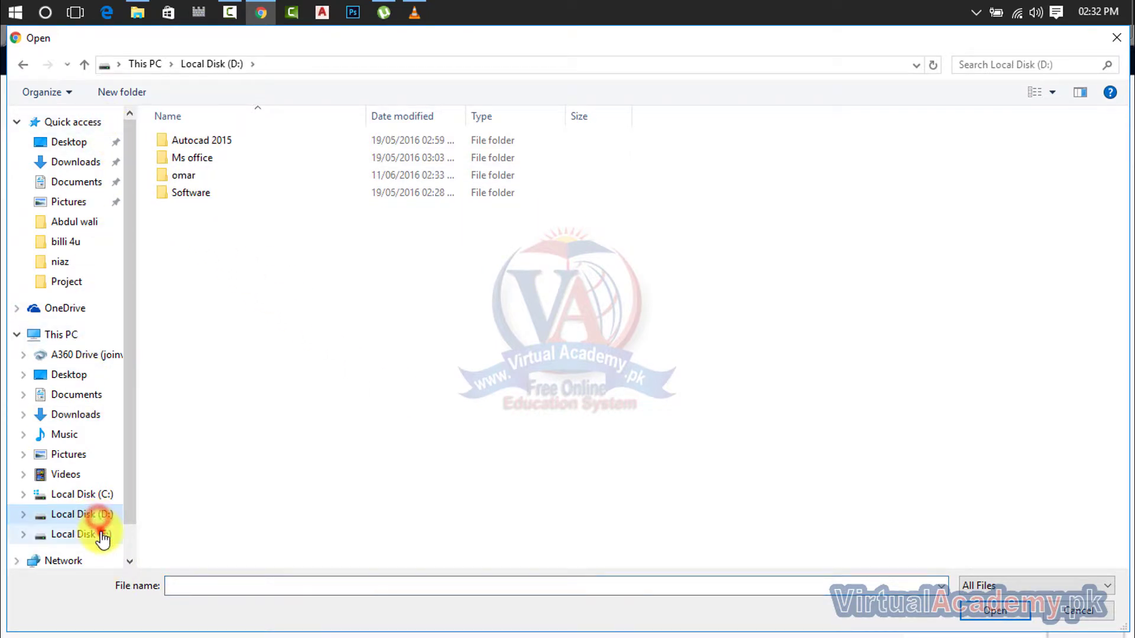
{"action": "left_click", "coordinate": [102, 535]}
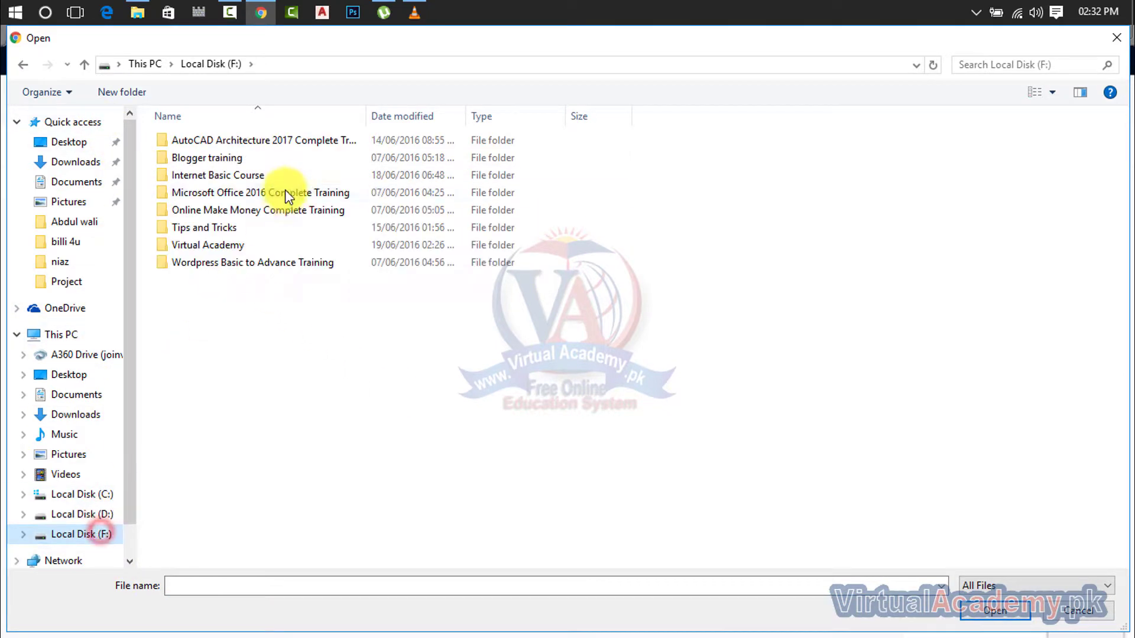
{"action": "double_click", "coordinate": [266, 245]}
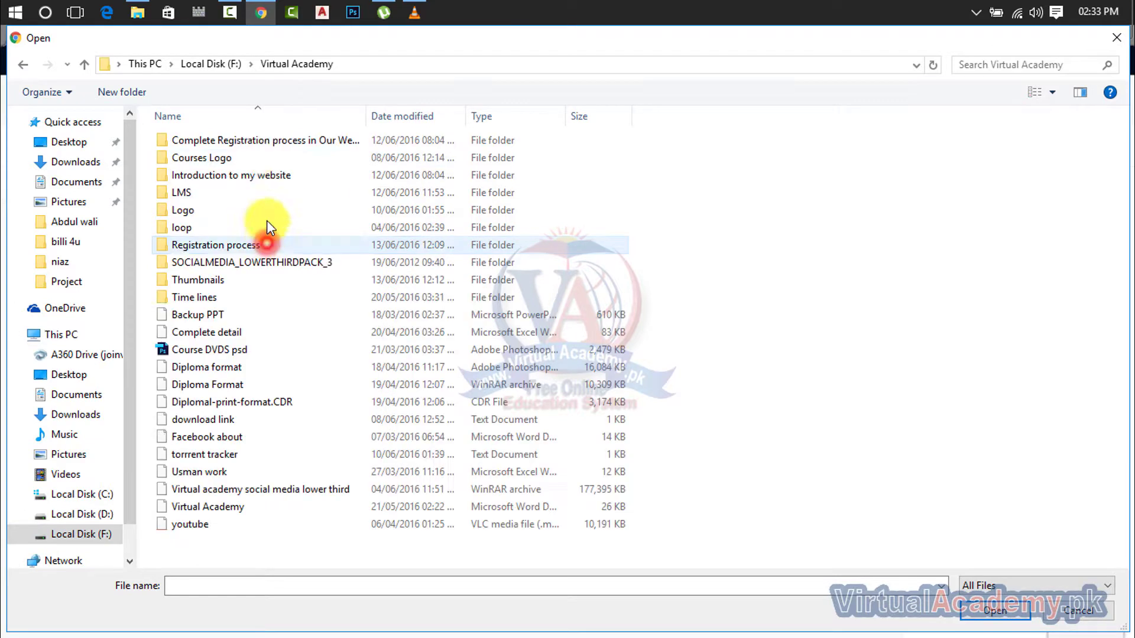
{"action": "double_click", "coordinate": [255, 158]}
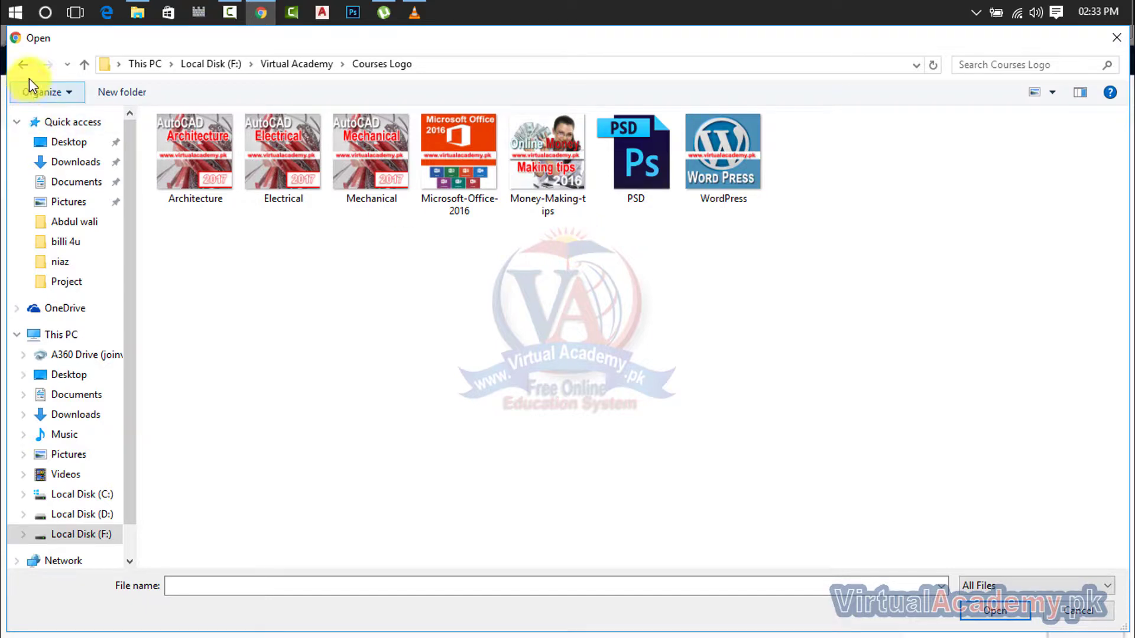
{"action": "left_click", "coordinate": [23, 64]}
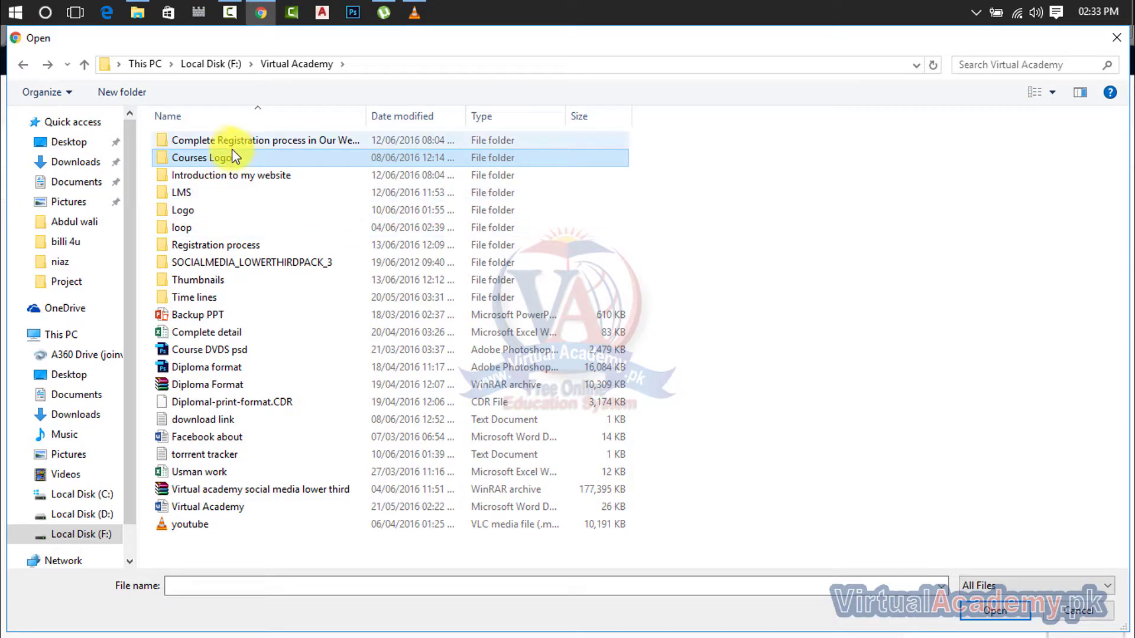
{"action": "double_click", "coordinate": [229, 215]}
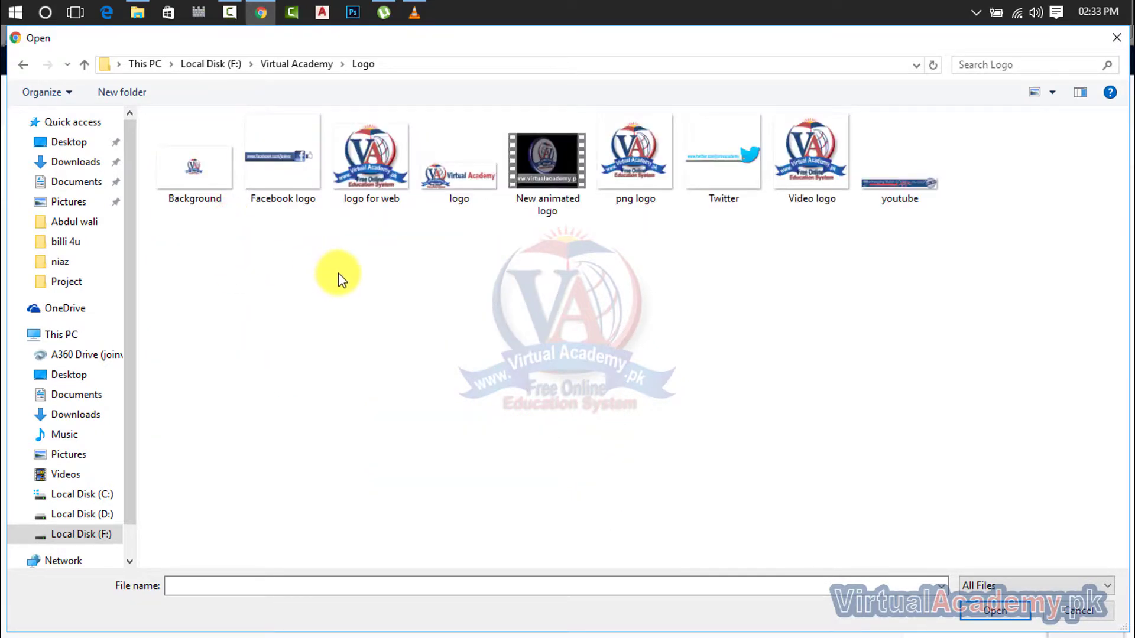
{"action": "double_click", "coordinate": [641, 158]}
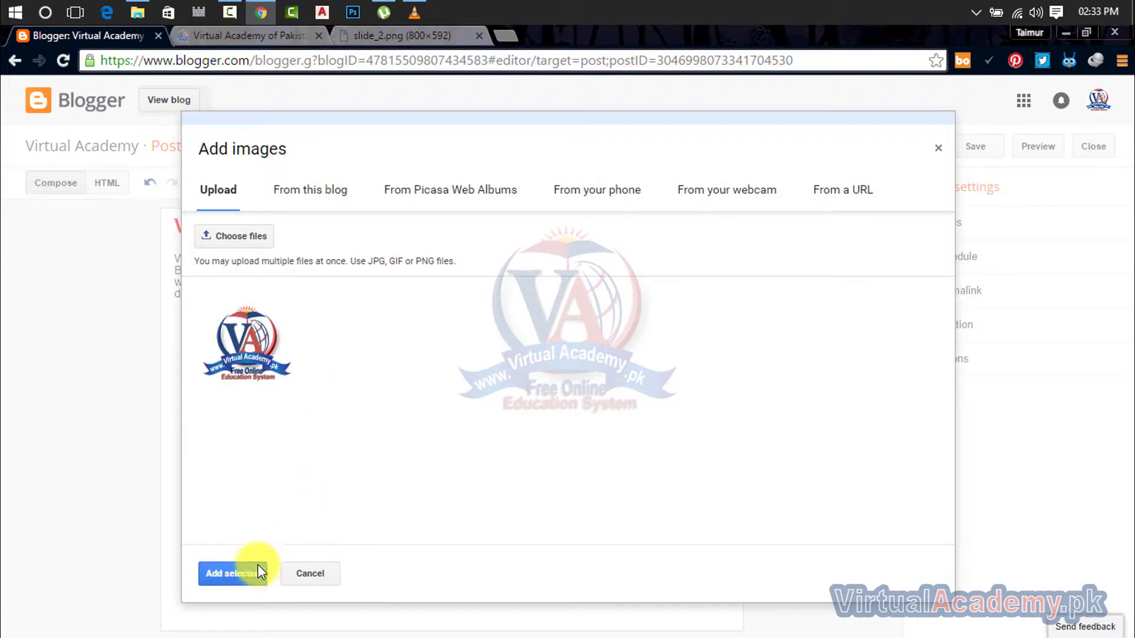
{"action": "left_click", "coordinate": [232, 573]}
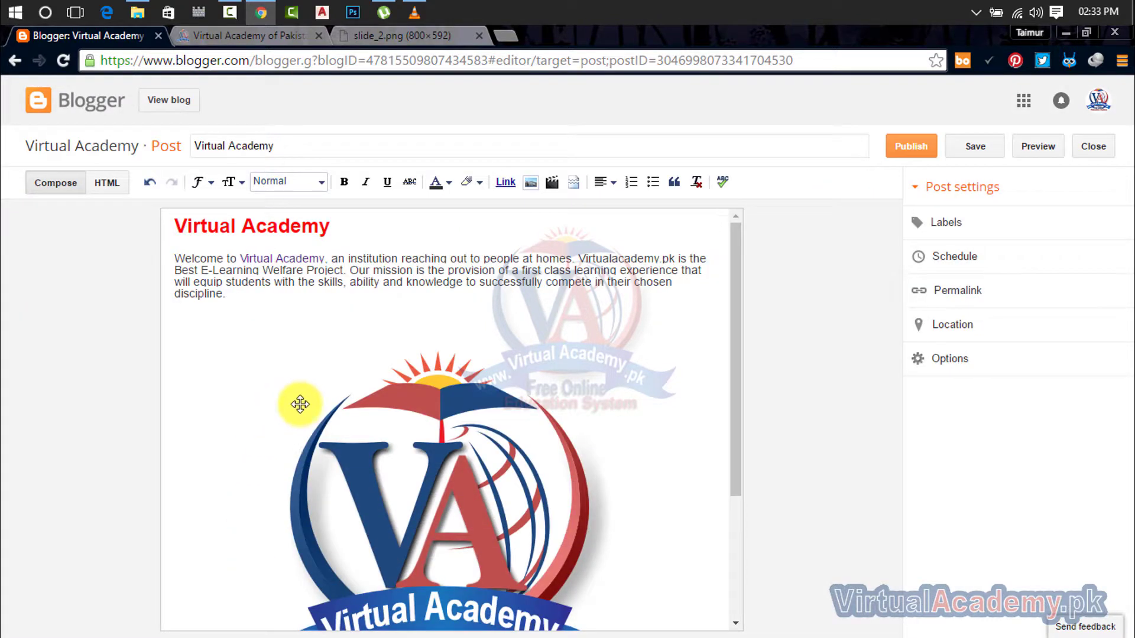
Step: Try the logo image in Small, Medium, Large and X-Large sizes, ending on Original size
{"action": "left_click", "coordinate": [413, 422]}
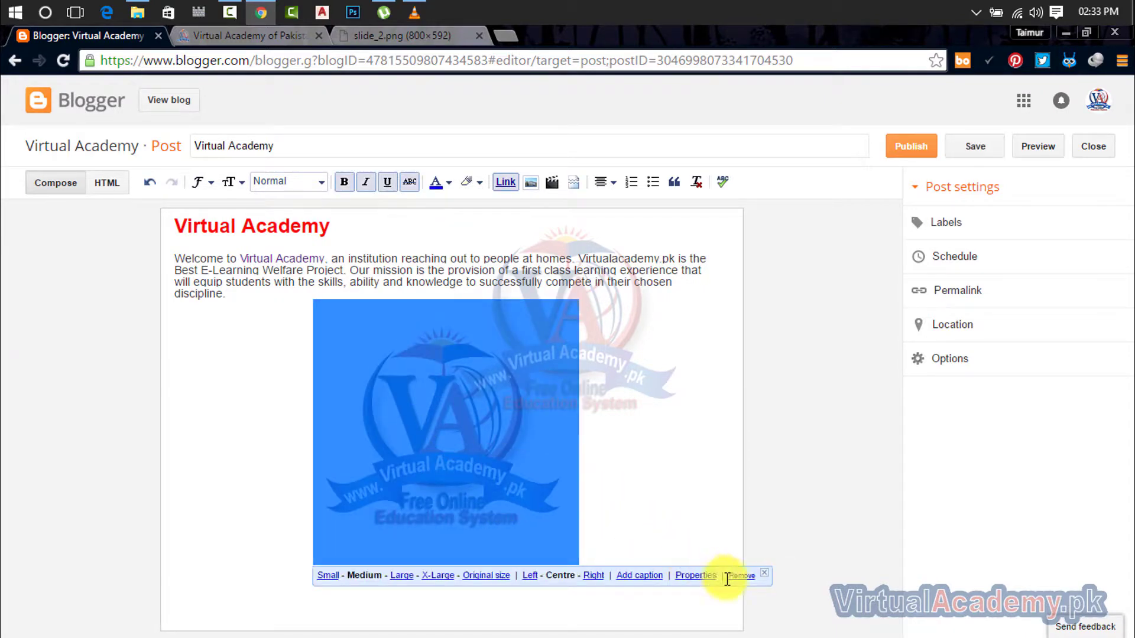
{"action": "left_click", "coordinate": [327, 576]}
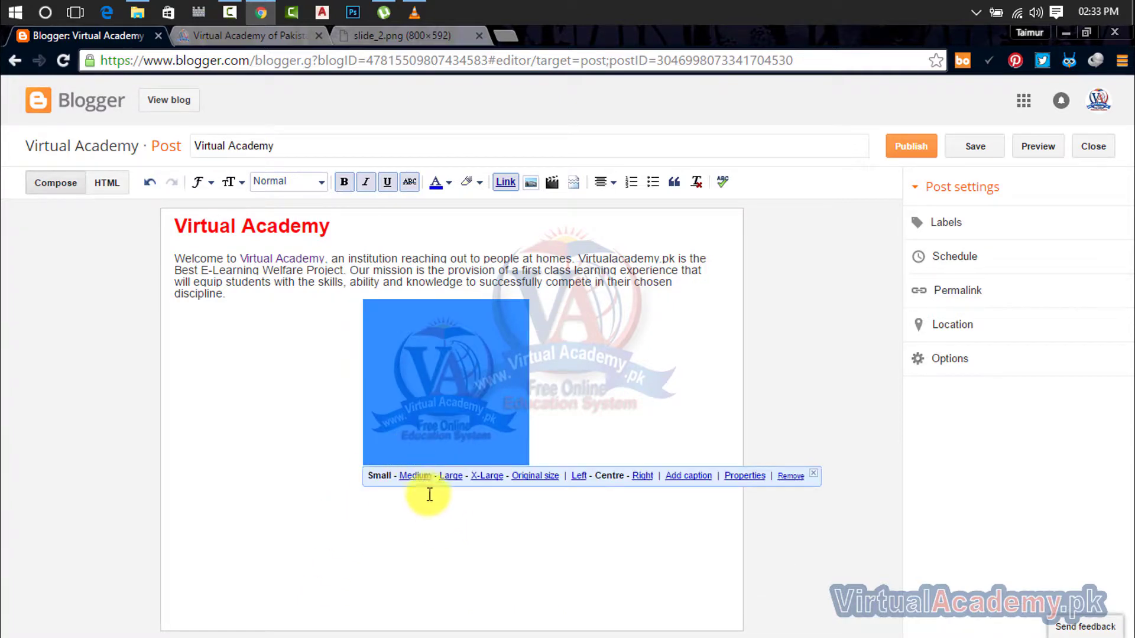
{"action": "left_click", "coordinate": [418, 476]}
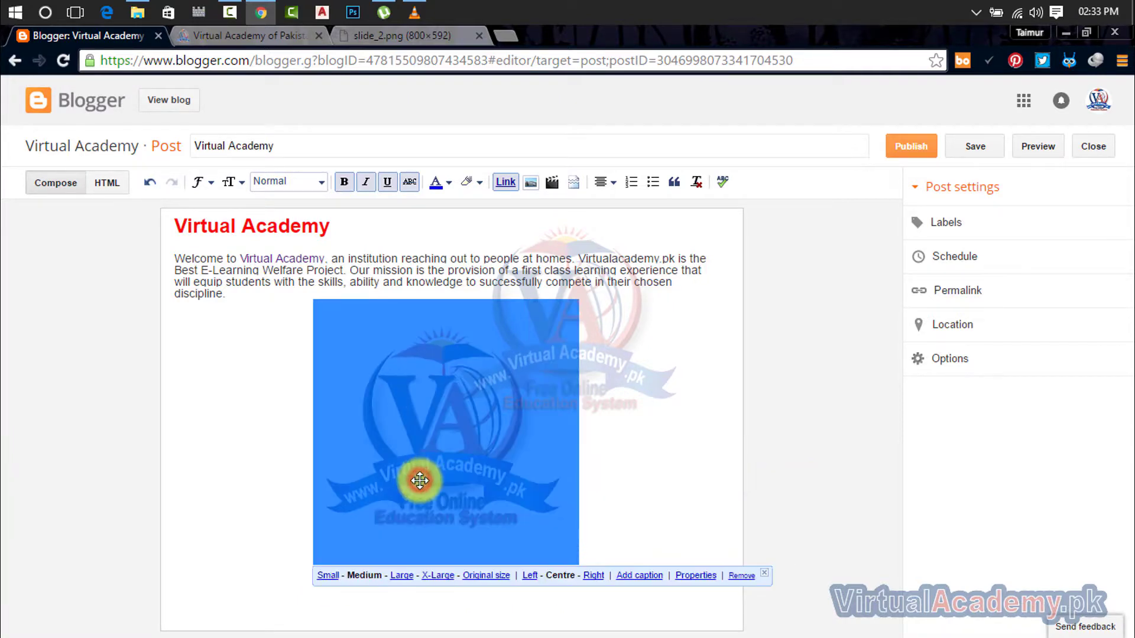
{"action": "left_click", "coordinate": [404, 576]}
{"action": "scroll", "coordinate": [428, 569], "scroll_direction": "up", "scroll_amount": 1}
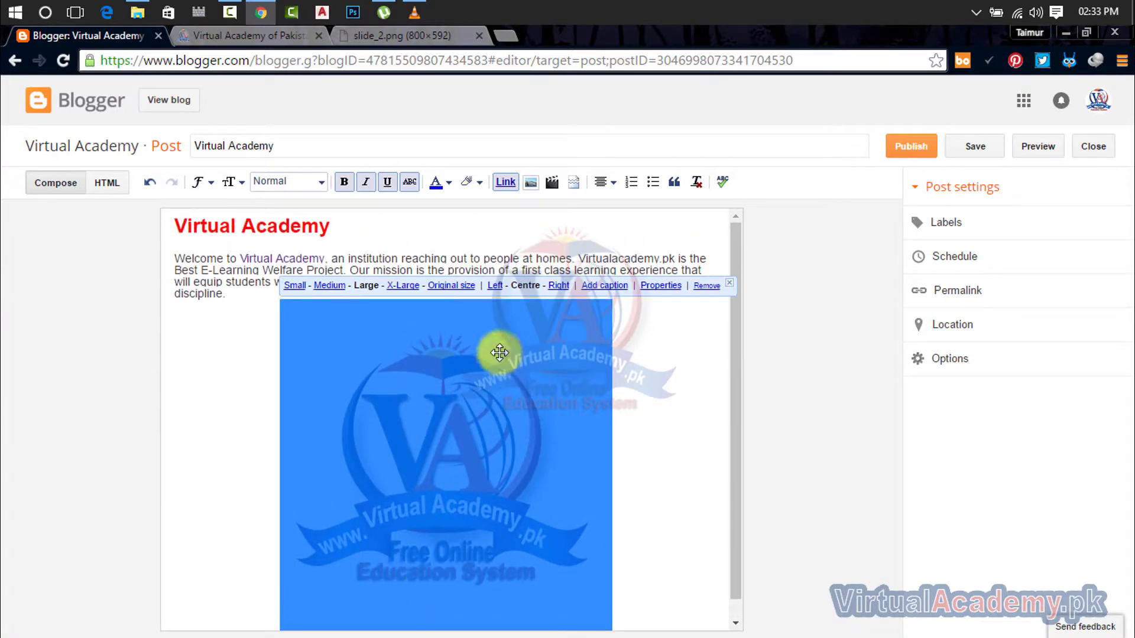
{"action": "left_click", "coordinate": [402, 289]}
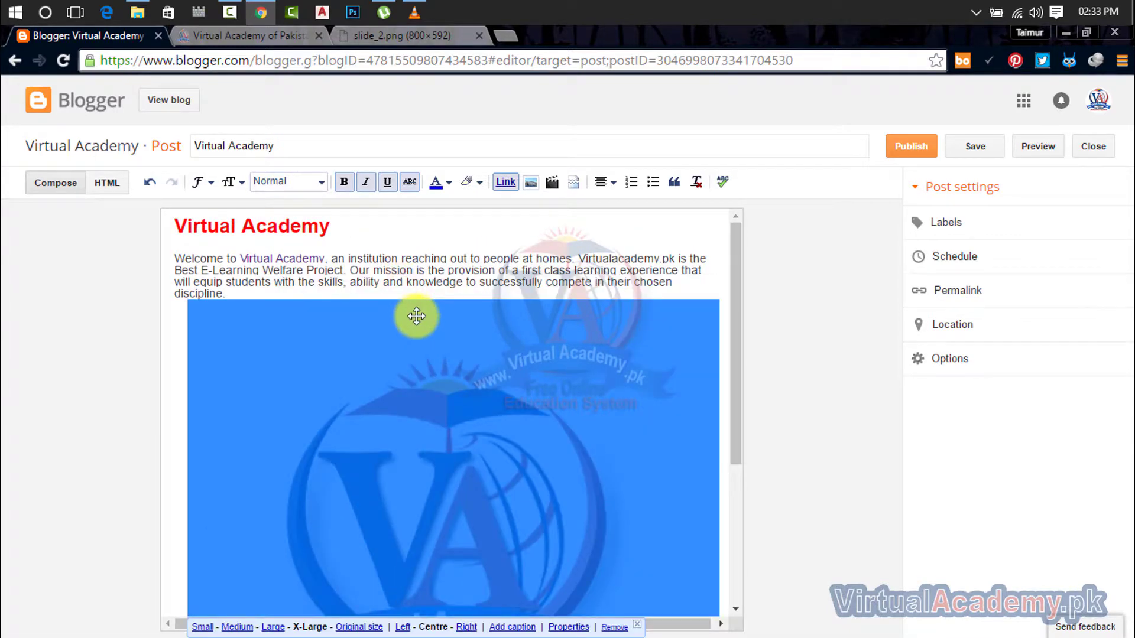
{"action": "scroll", "coordinate": [458, 438], "scroll_direction": "down", "scroll_amount": 2}
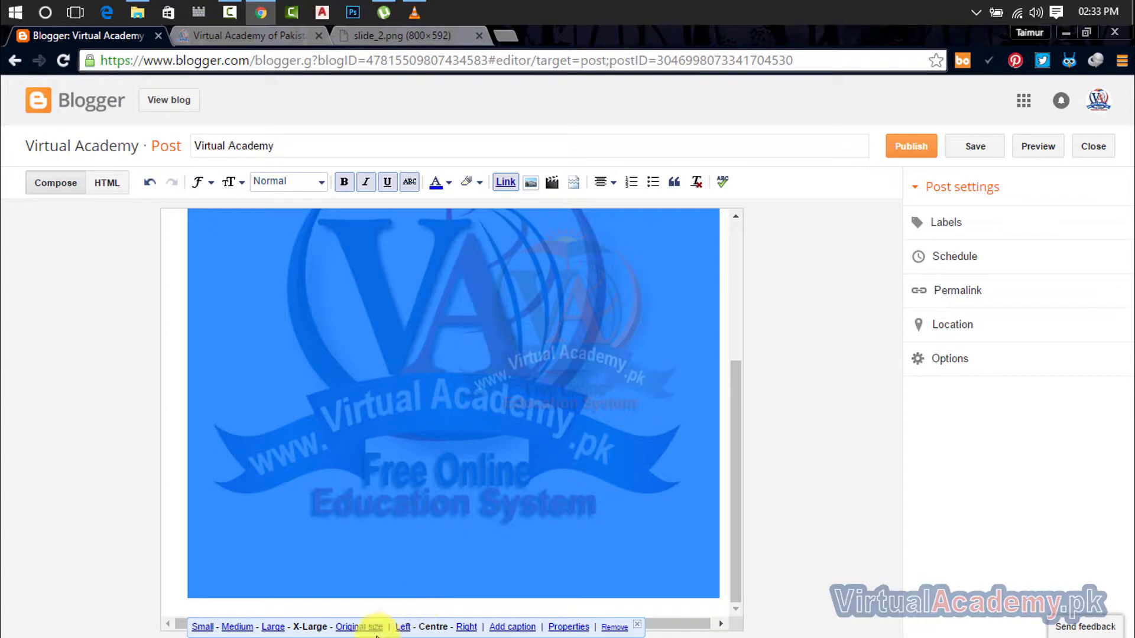
{"action": "left_click", "coordinate": [359, 627]}
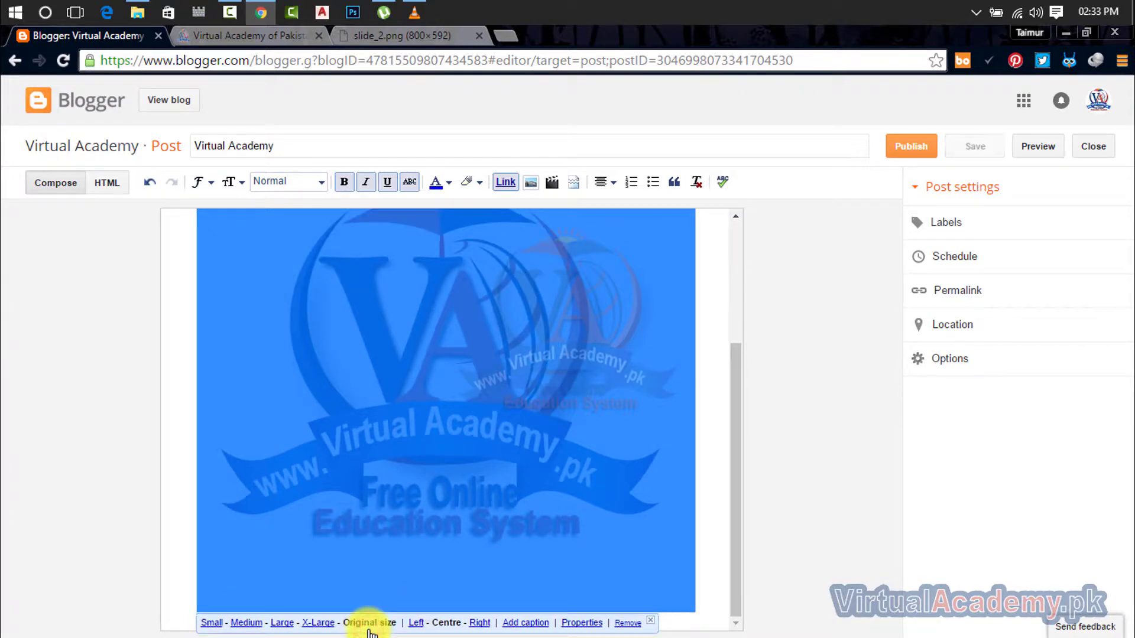
Step: Set the logo image to Small and try Left and Centre alignment, ending on Right
{"action": "left_click", "coordinate": [415, 624]}
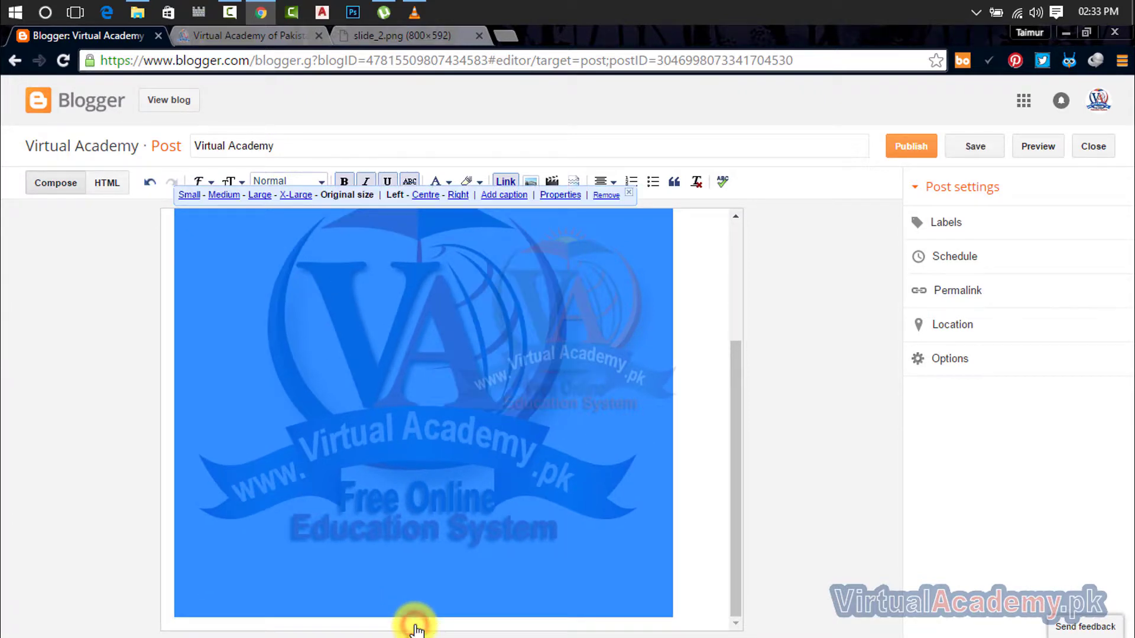
{"action": "left_click", "coordinate": [191, 196]}
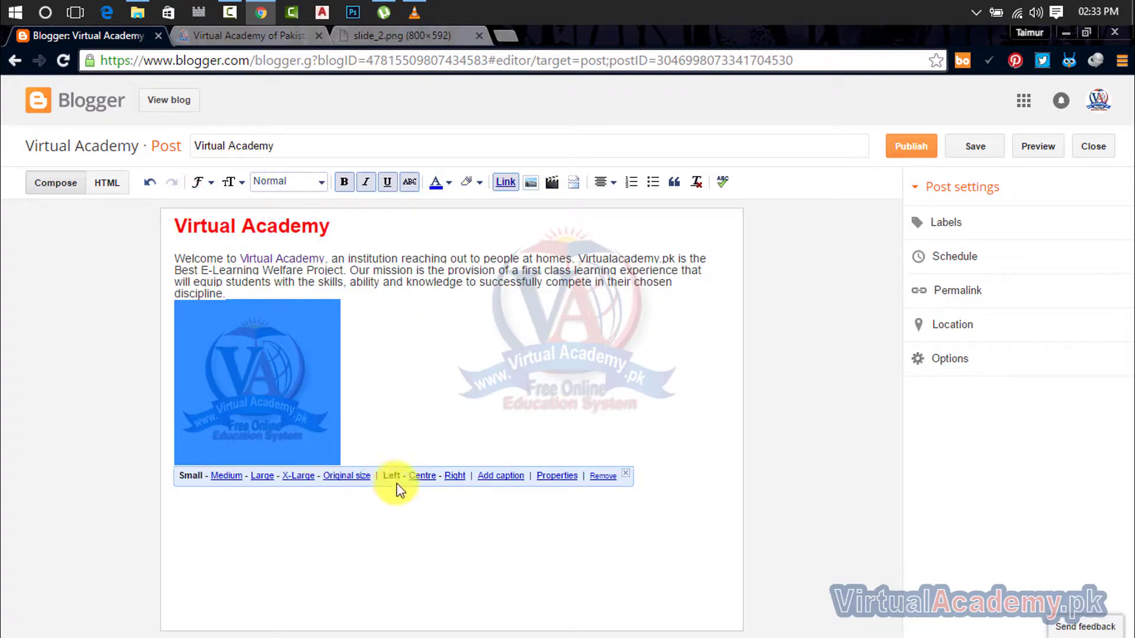
{"action": "left_click", "coordinate": [420, 476]}
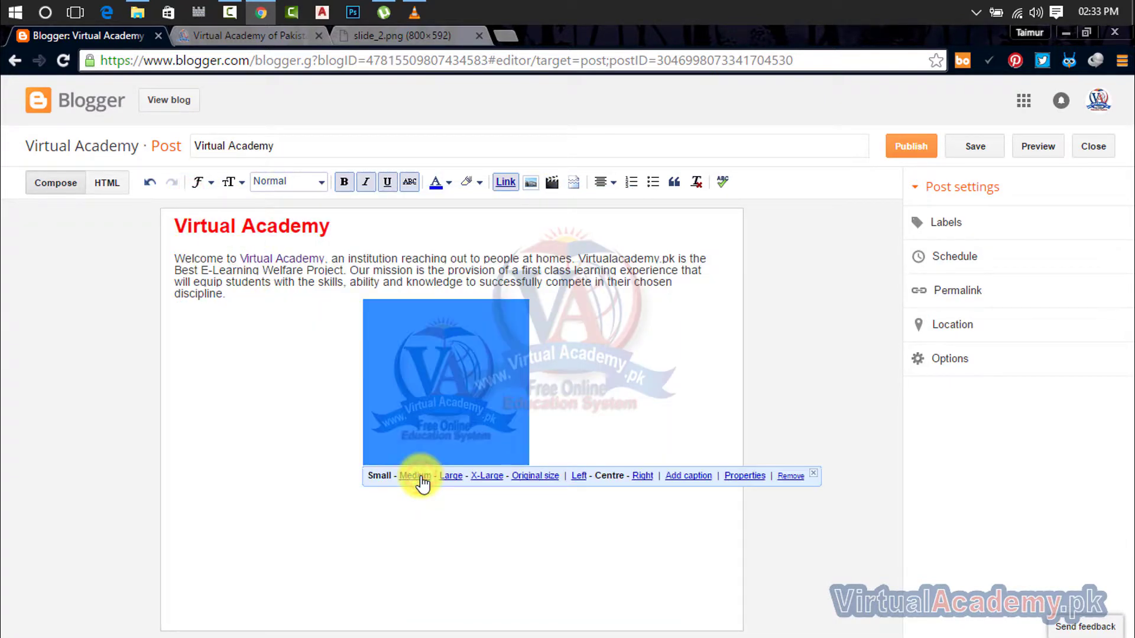
{"action": "left_click", "coordinate": [643, 477]}
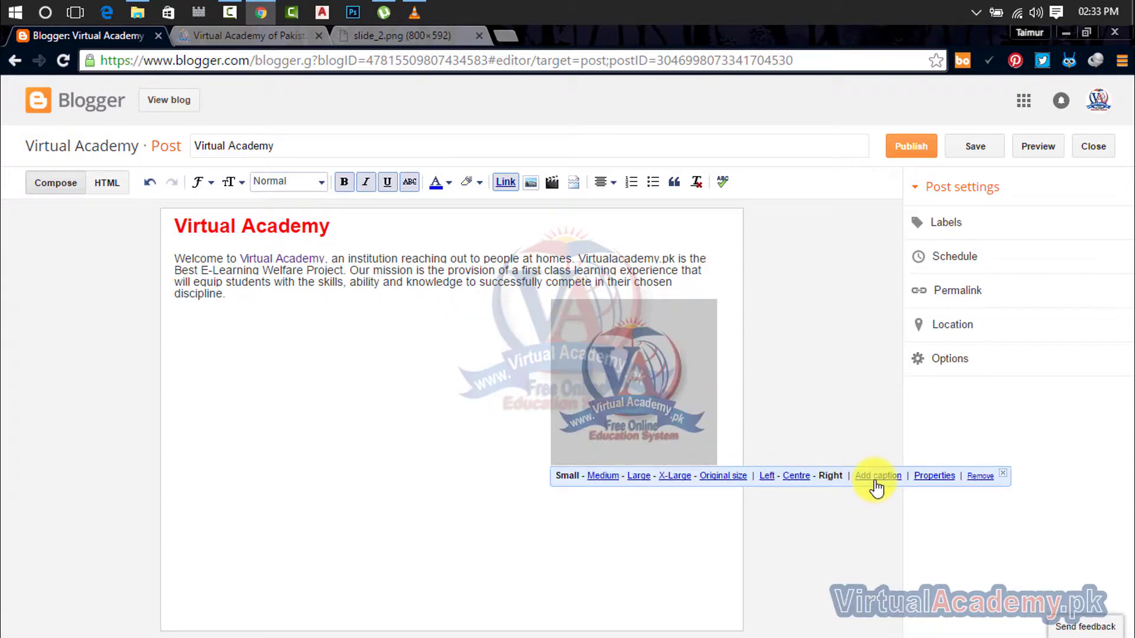
Step: Add the caption "Virtual academy logo" below the logo image
{"action": "left_click", "coordinate": [878, 476]}
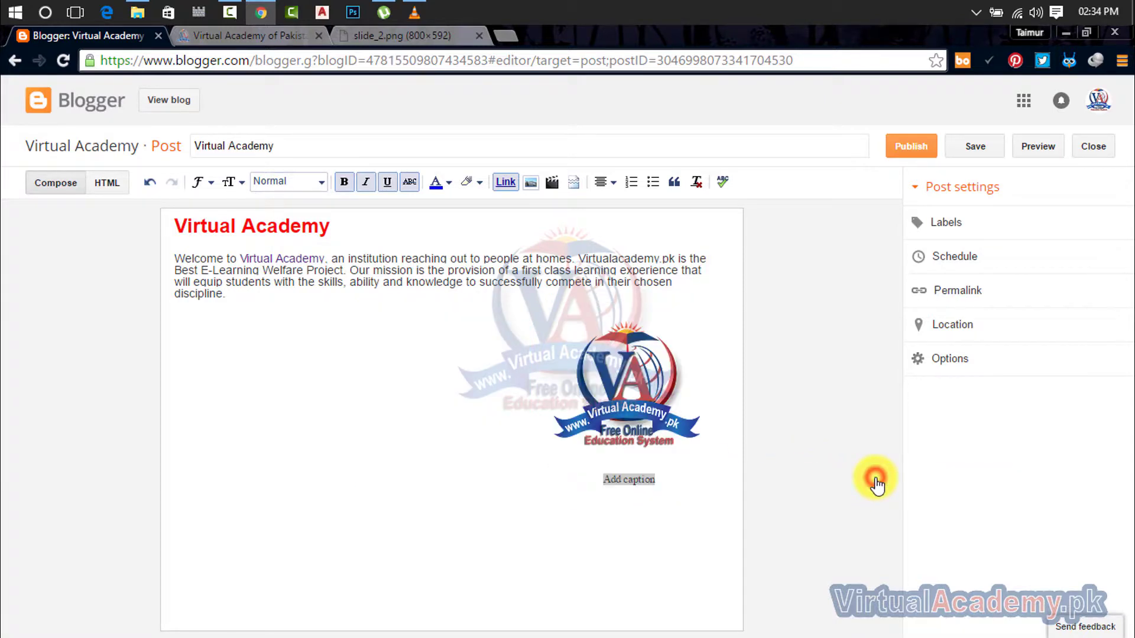
{"action": "left_click", "coordinate": [656, 480]}
{"action": "left_click_drag", "start_coordinate": [657, 480], "coordinate": [608, 479]}
{"action": "left_click", "coordinate": [636, 480]}
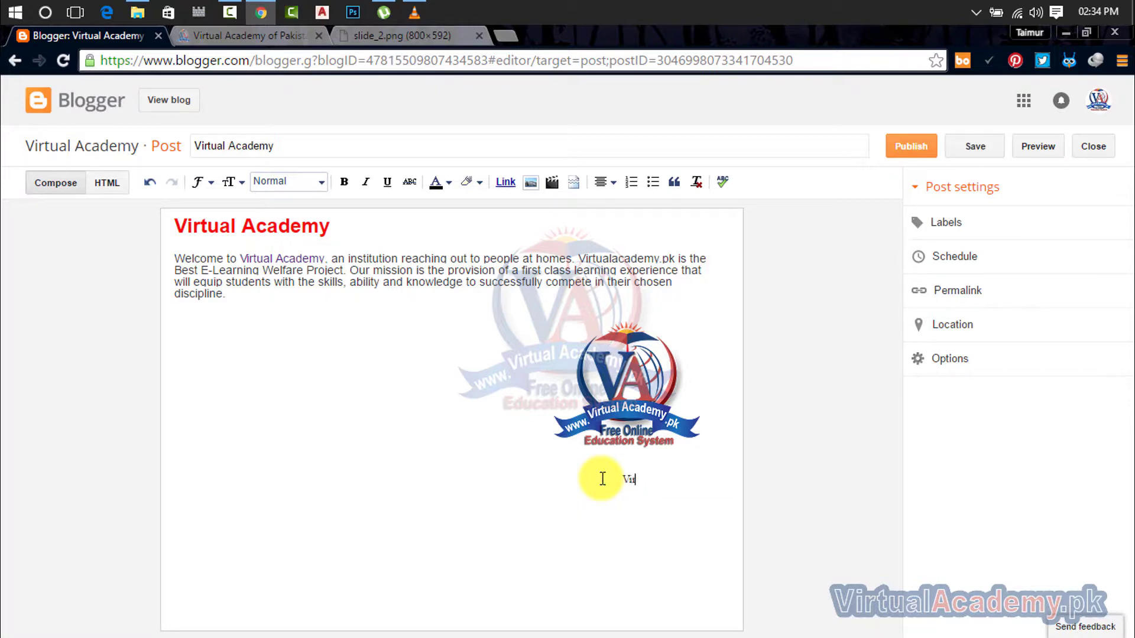
{"action": "type", "text": "Virtual aca"}
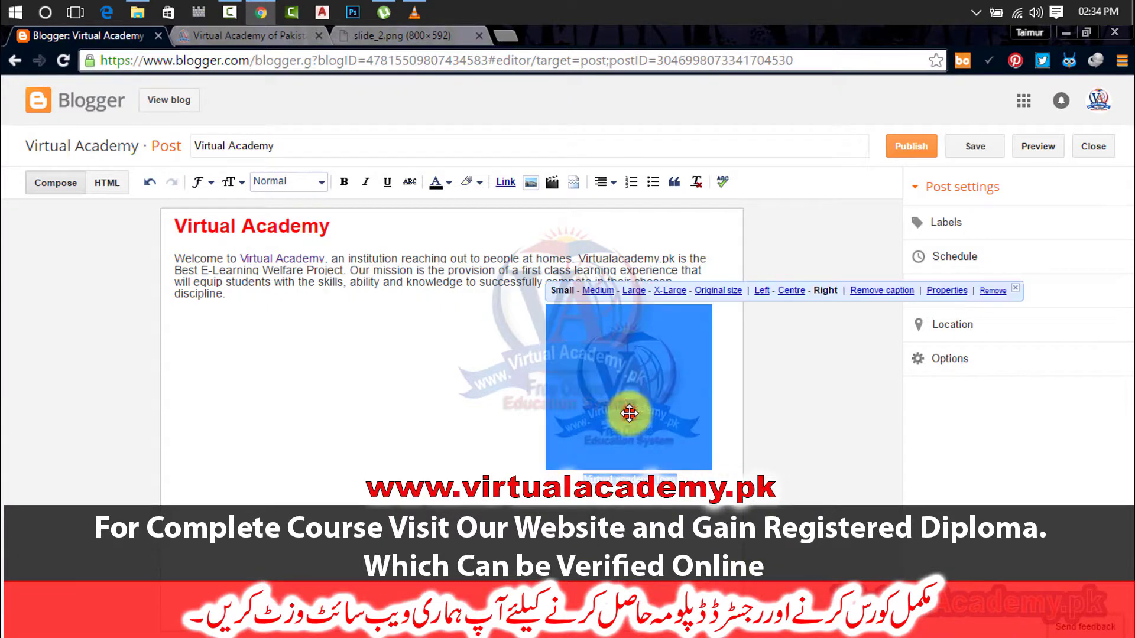
Step: Open the logo's image properties to look at the title text and ALT text fields, and close them without entering anything
{"action": "left_click", "coordinate": [628, 405]}
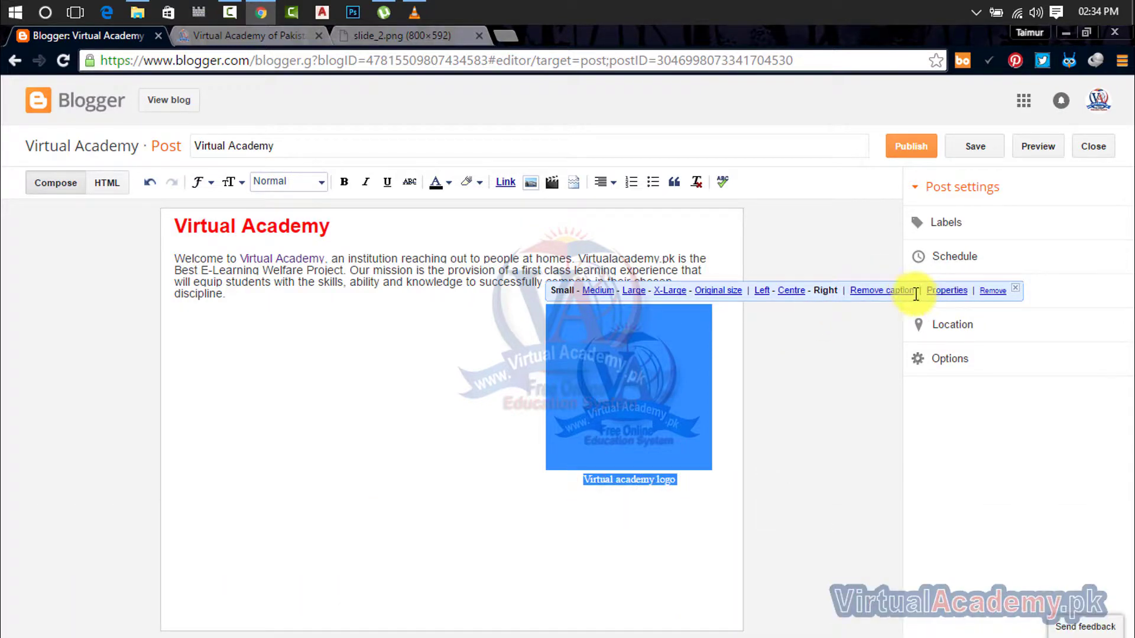
{"action": "left_click", "coordinate": [946, 290]}
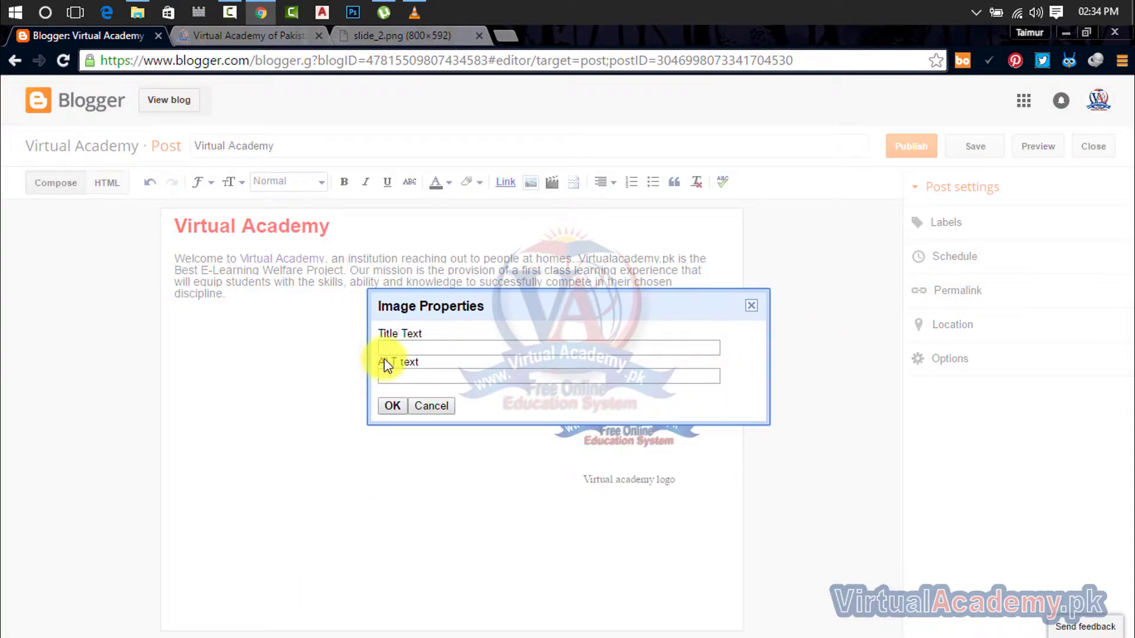
{"action": "left_click", "coordinate": [425, 348]}
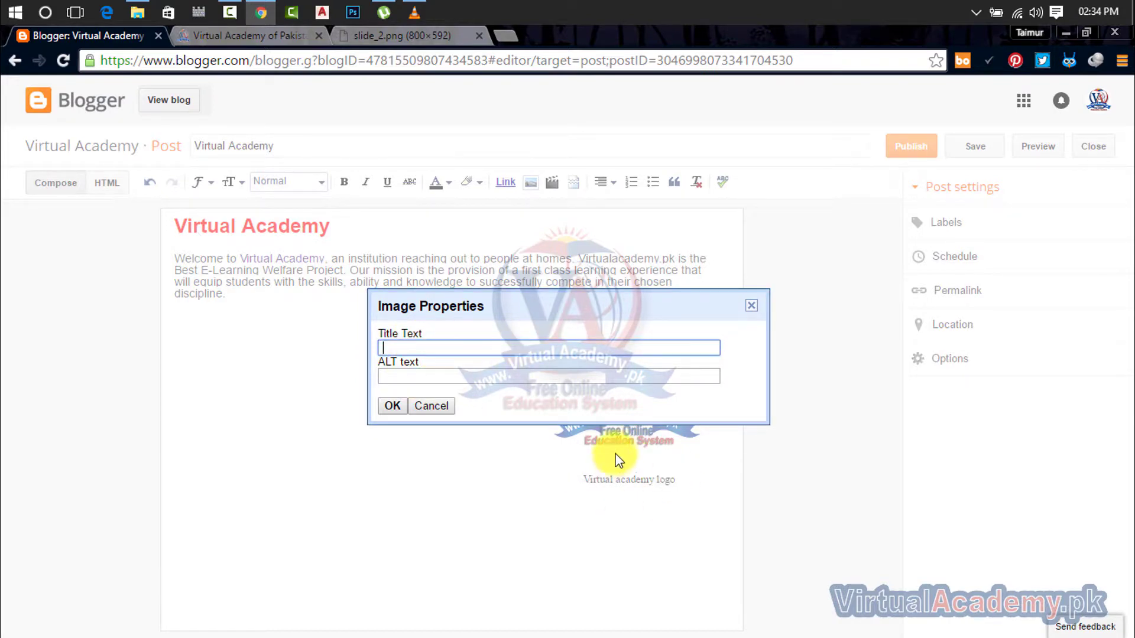
{"action": "left_click", "coordinate": [387, 376]}
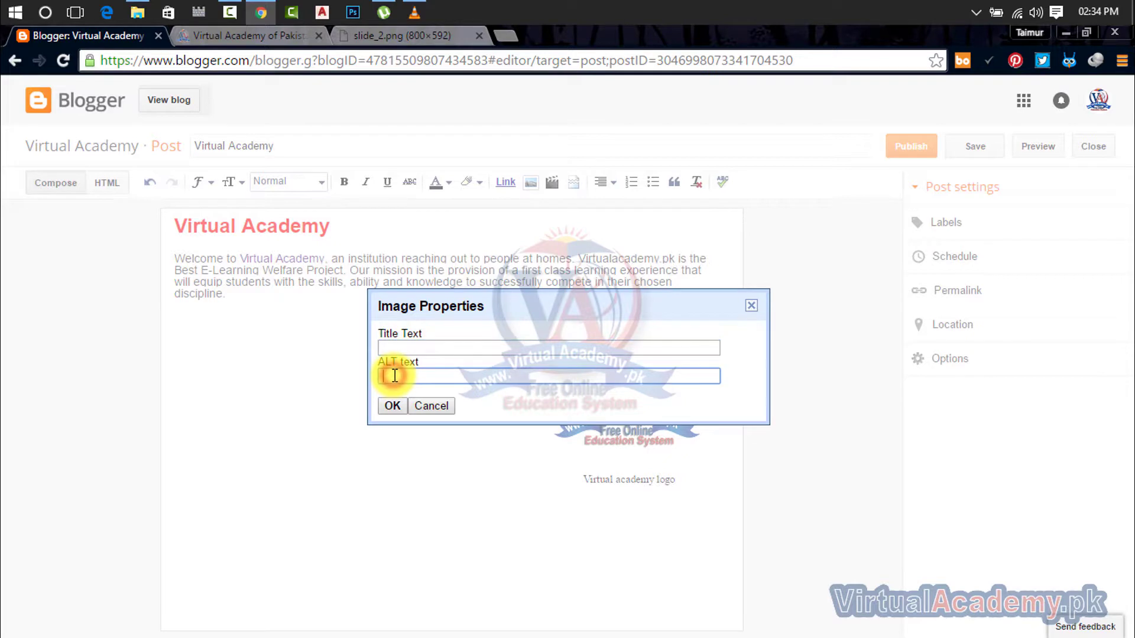
{"action": "left_click", "coordinate": [750, 306]}
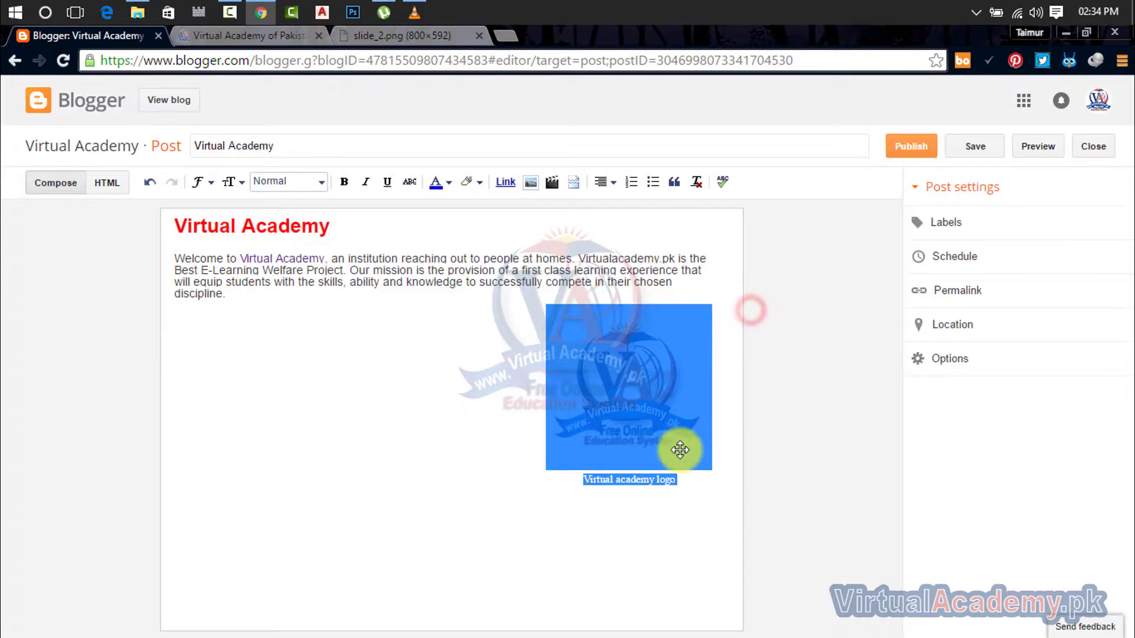
Step: Remove the captioned logo image from the post
{"action": "left_click", "coordinate": [721, 384]}
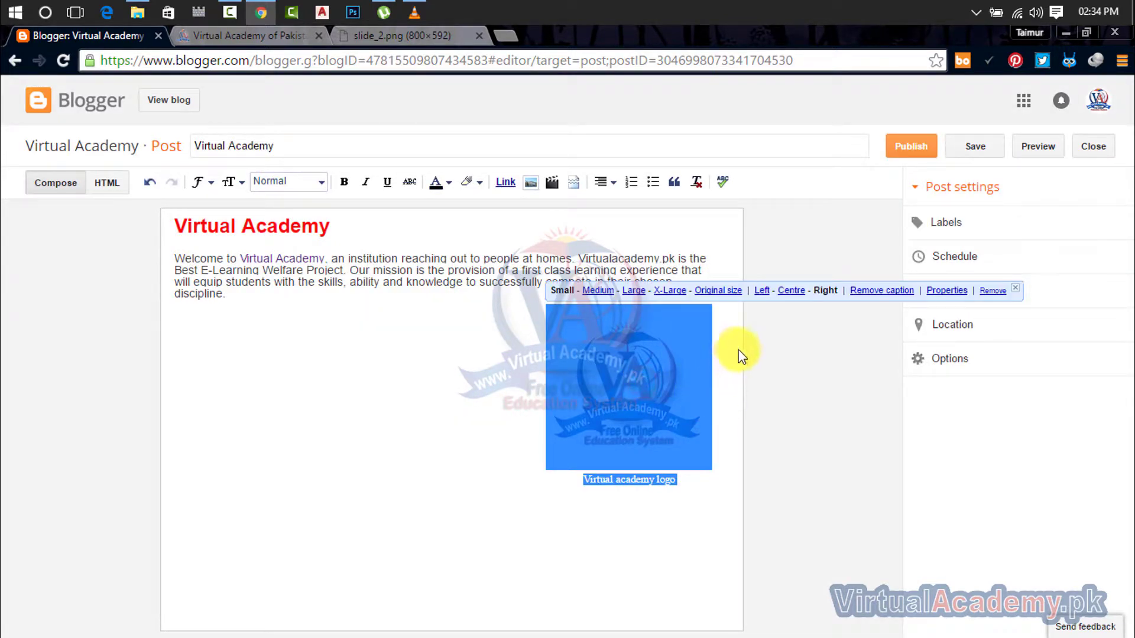
{"action": "left_click", "coordinate": [992, 293]}
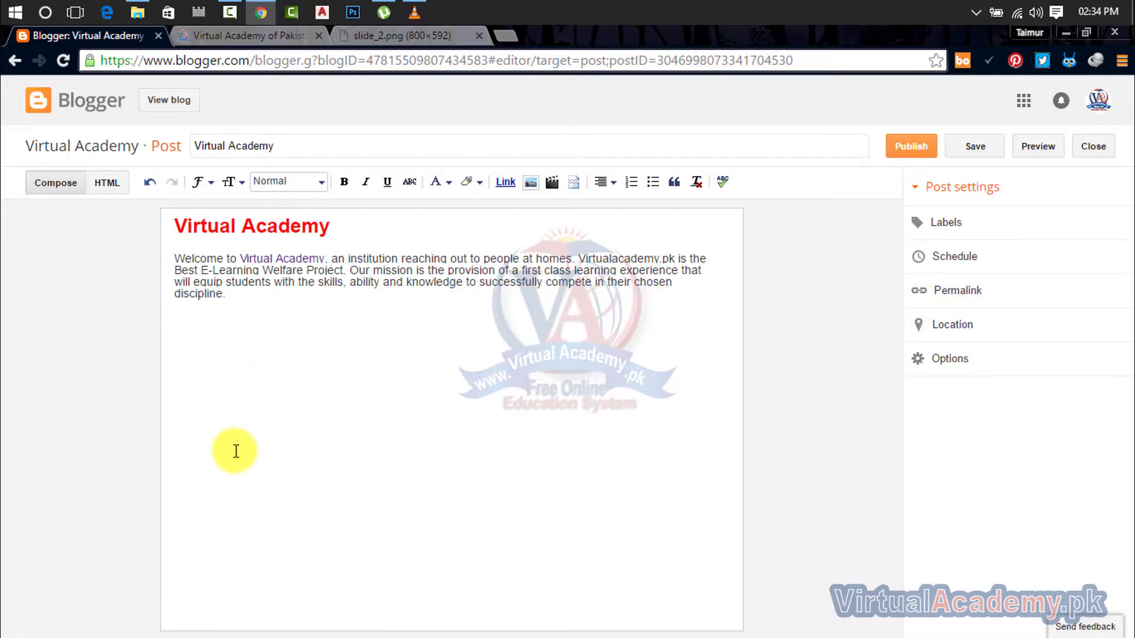
Step: Try to upload the "New animated logo" video from the Logo folder into the post
{"action": "left_click", "coordinate": [553, 188]}
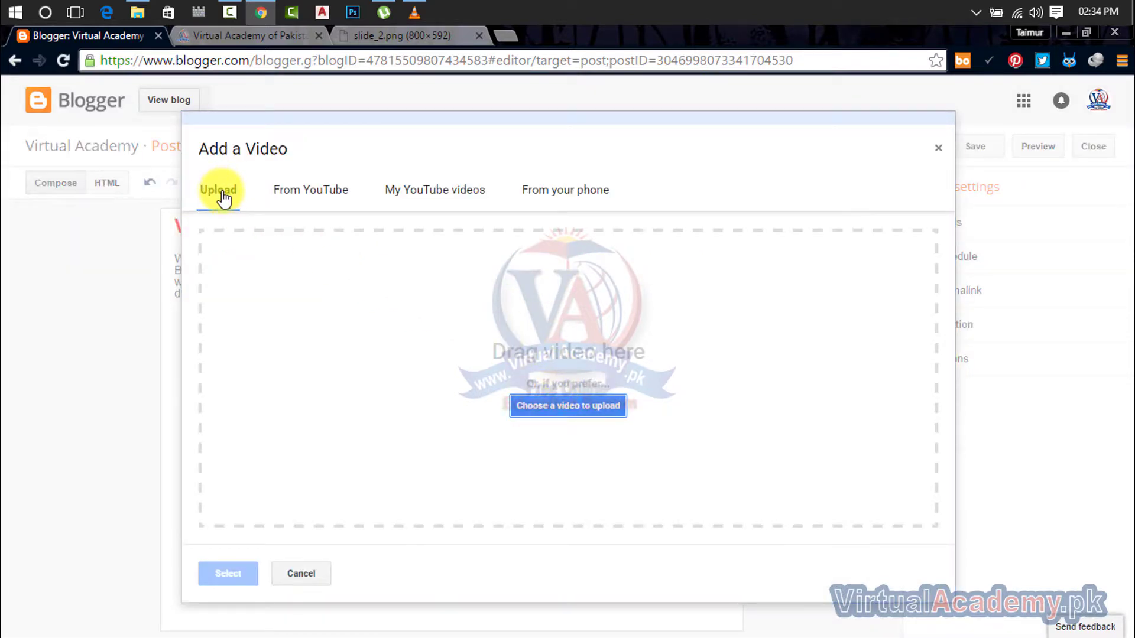
{"action": "left_click", "coordinate": [568, 408]}
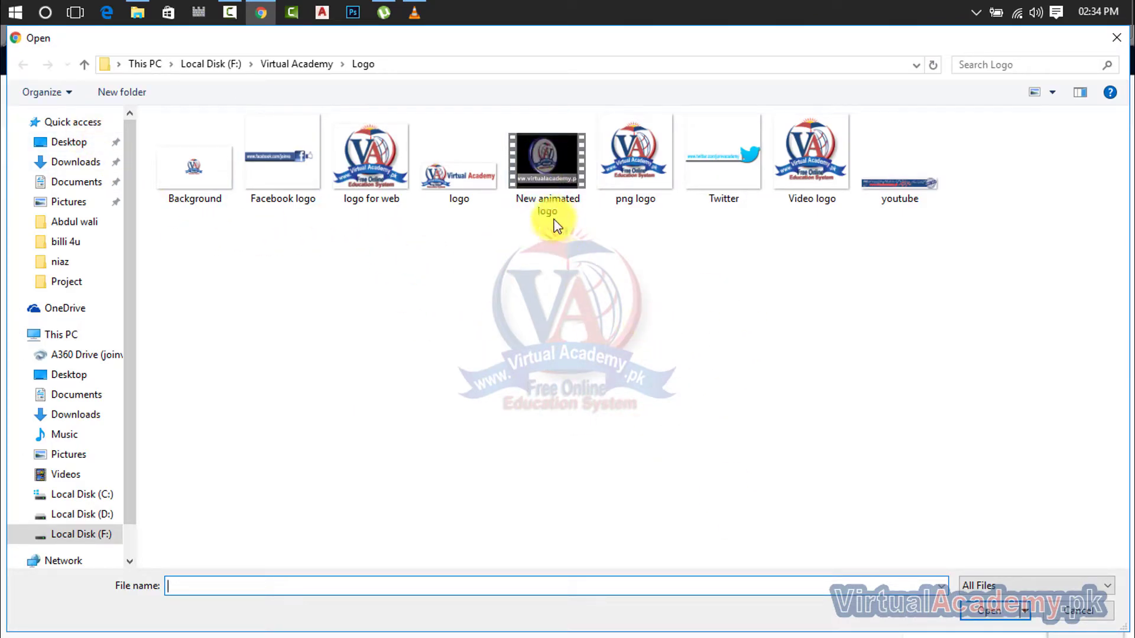
{"action": "double_click", "coordinate": [546, 175]}
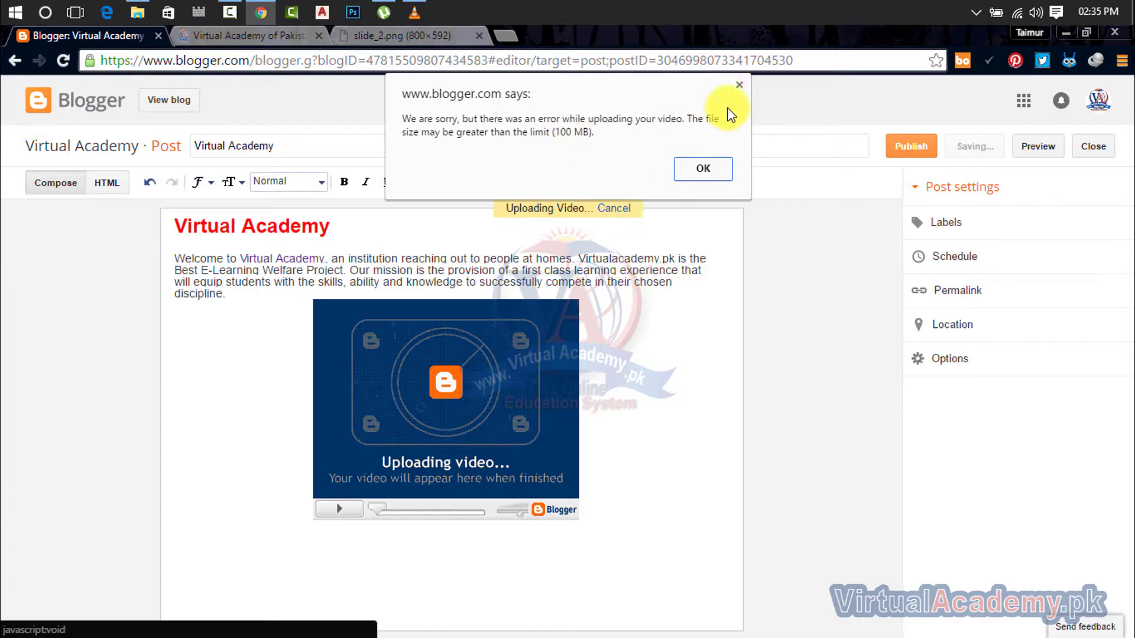
{"action": "left_click", "coordinate": [740, 82]}
Step: Remove the uploading video placeholder from below the paragraph
{"action": "left_click", "coordinate": [502, 412]}
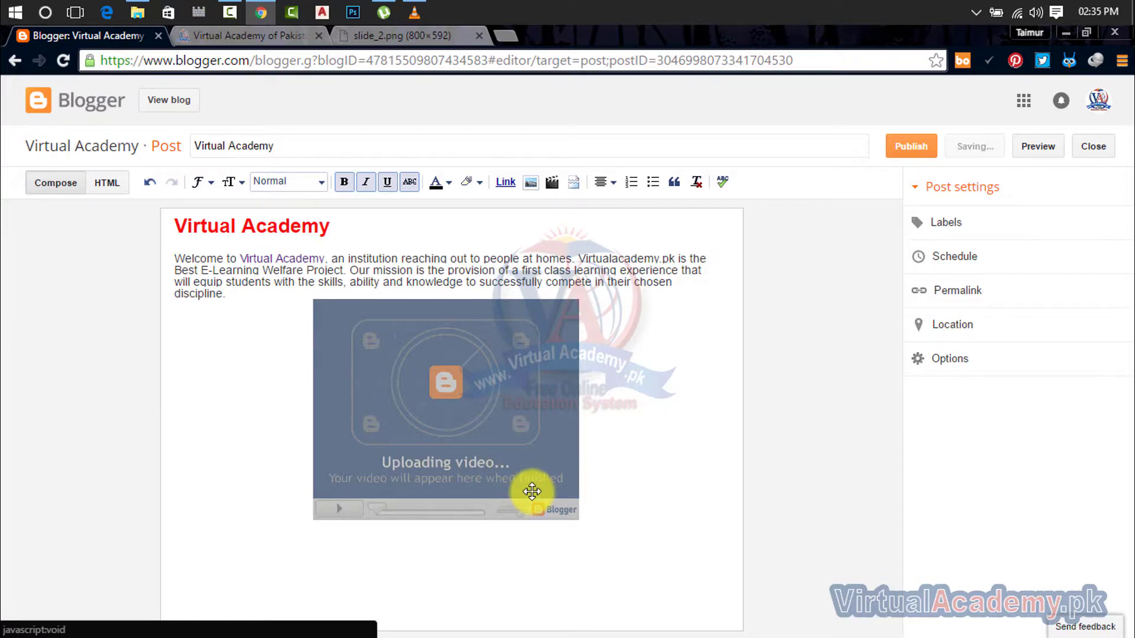
{"action": "right_click", "coordinate": [486, 443]}
{"action": "left_click", "coordinate": [722, 582]}
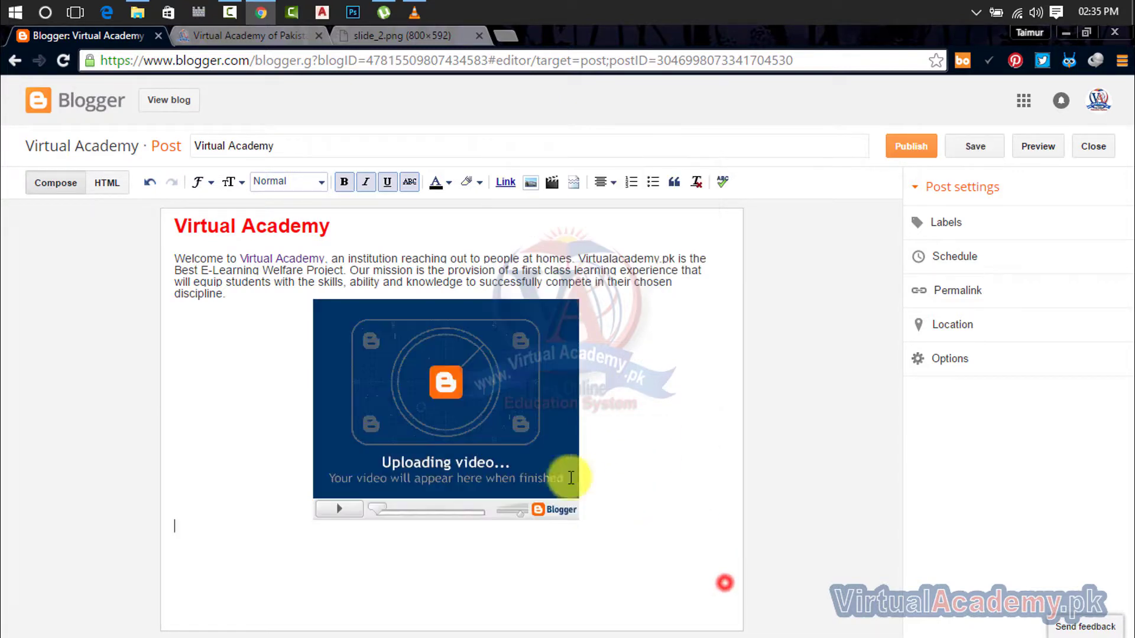
{"action": "left_click", "coordinate": [519, 438]}
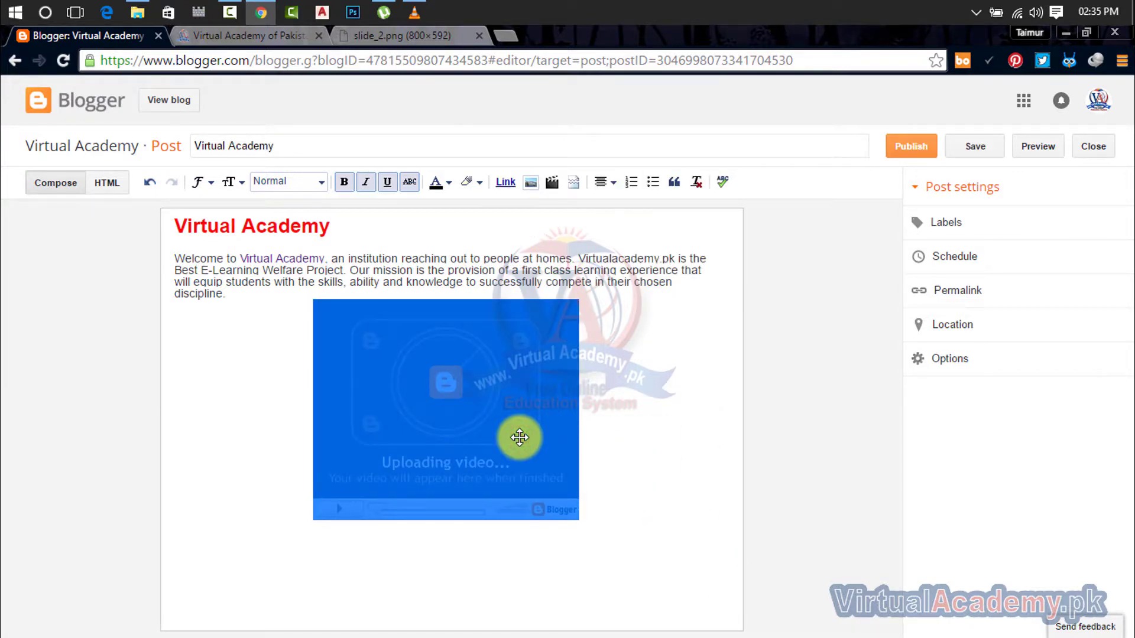
{"action": "key", "text": "Delete"}
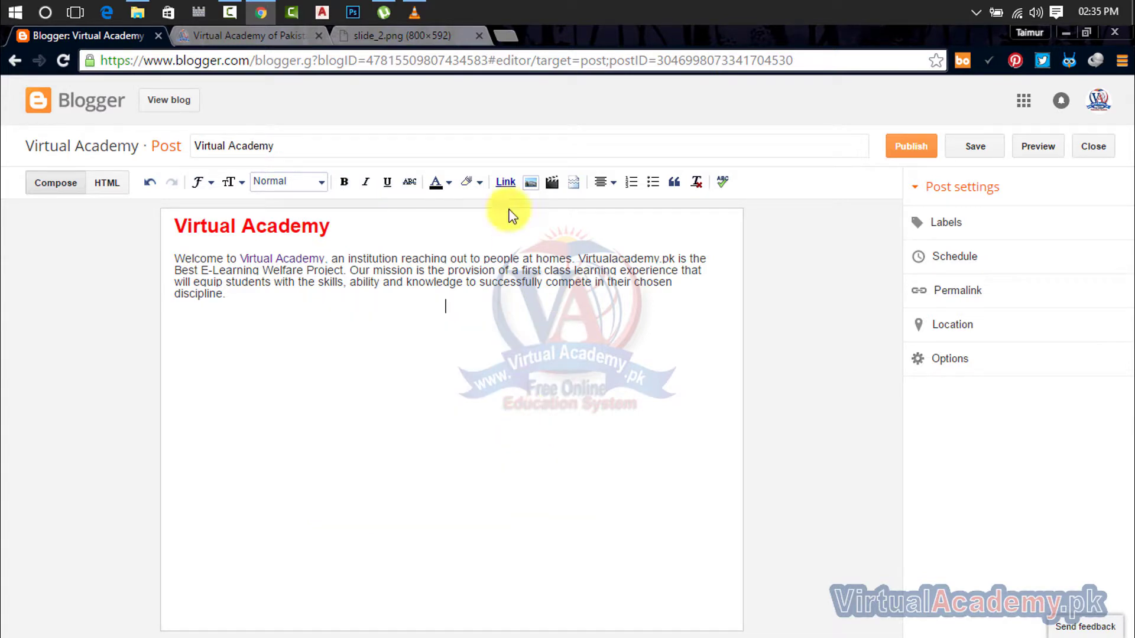
{"action": "left_click", "coordinate": [529, 183]}
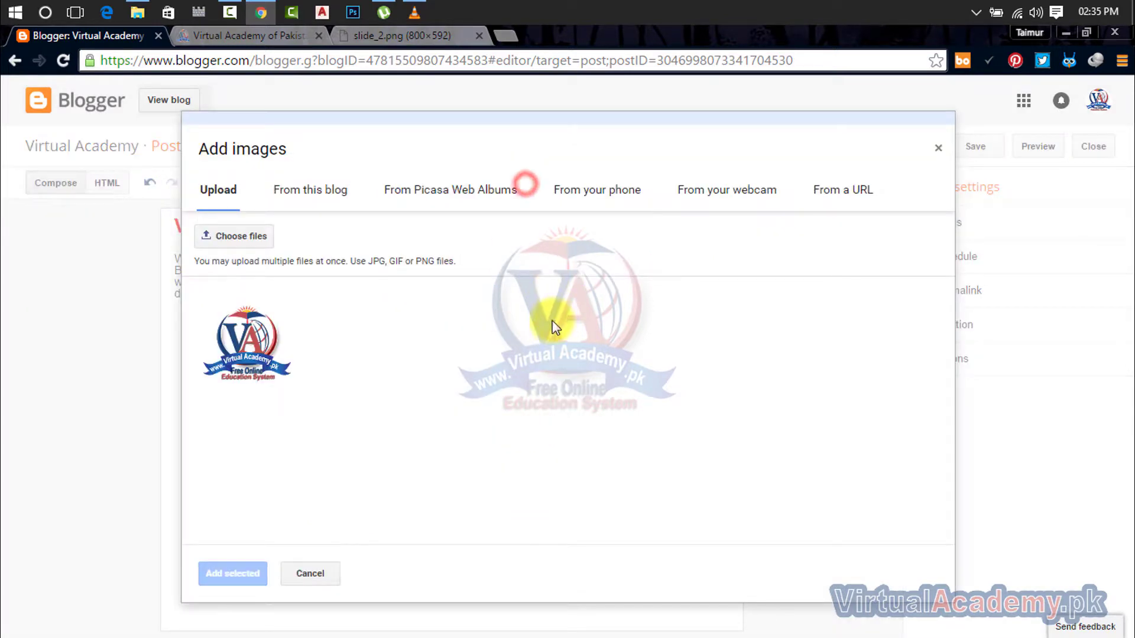
{"action": "left_click", "coordinate": [299, 200]}
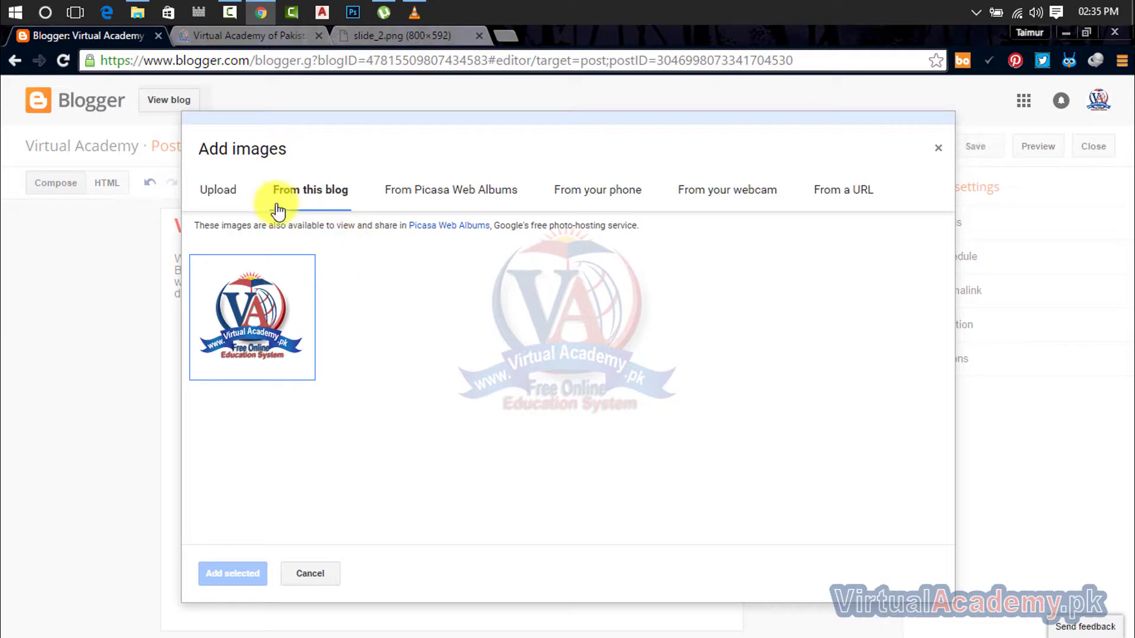
{"action": "left_click", "coordinate": [940, 152]}
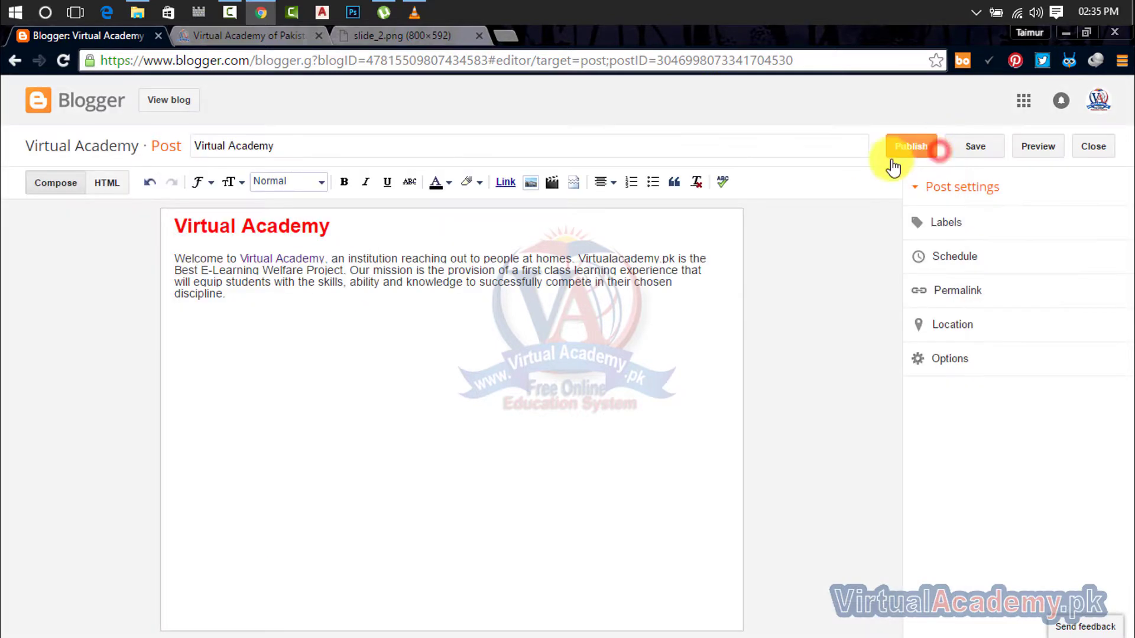
Step: Open the YouTube search option for adding a video to the post
{"action": "left_click", "coordinate": [555, 182]}
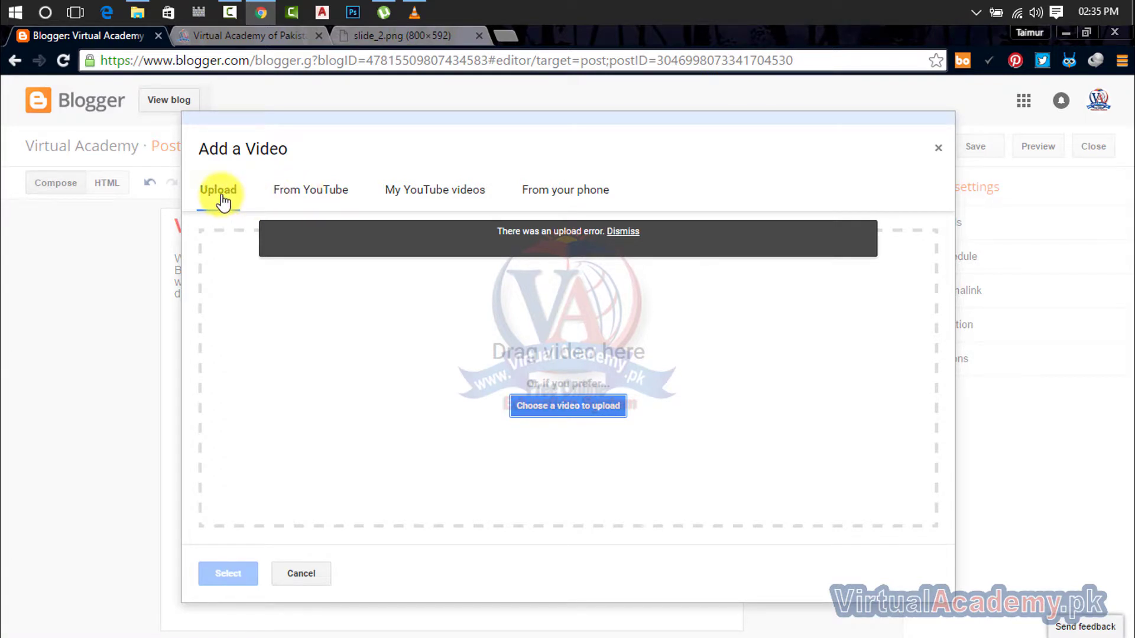
{"action": "left_click", "coordinate": [311, 201]}
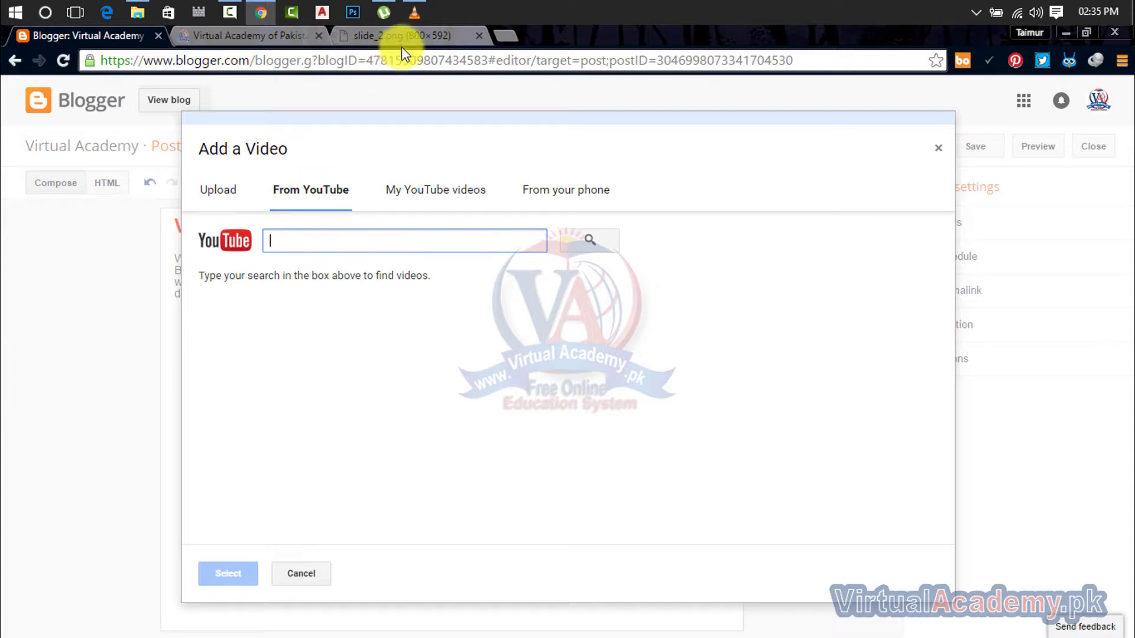
{"action": "left_click", "coordinate": [505, 35]}
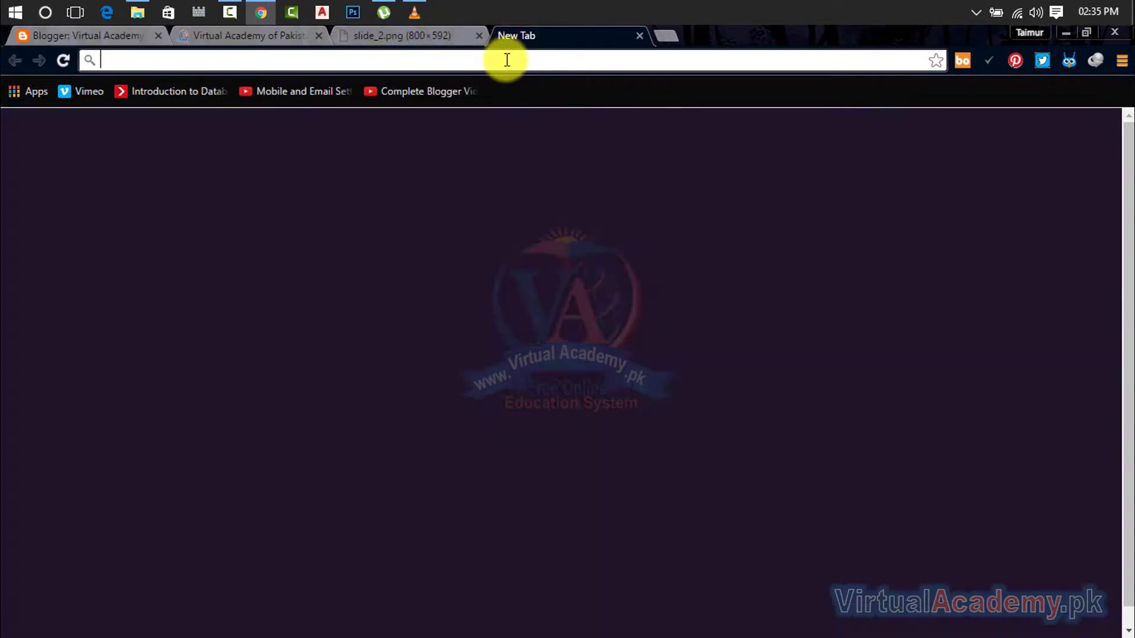
{"action": "type", "text": "utube"}
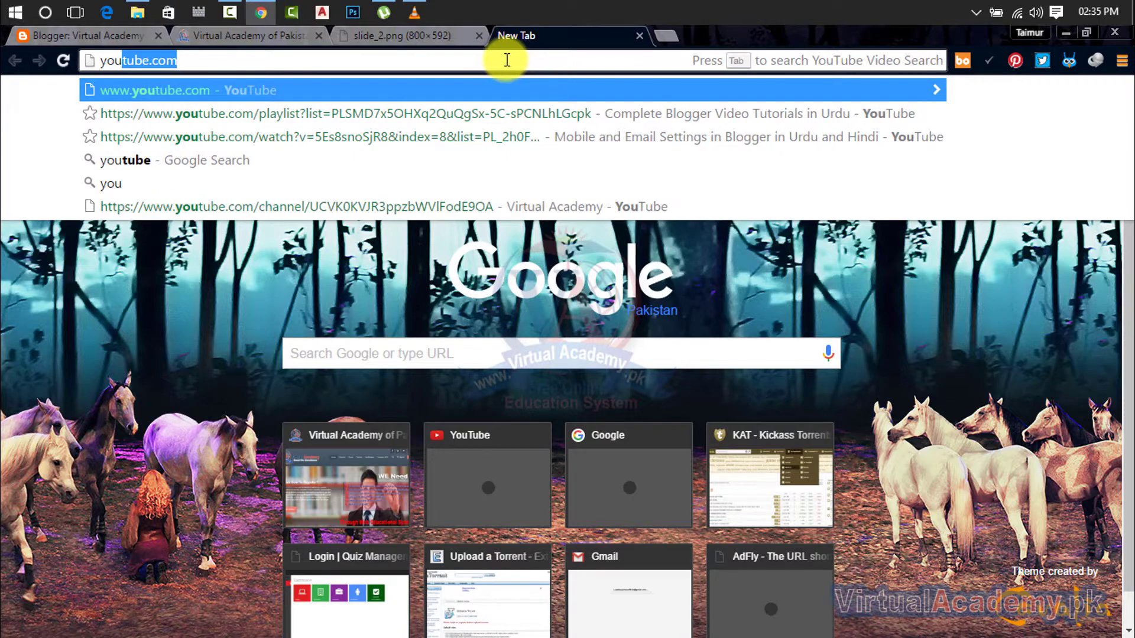
{"action": "key", "text": "BackSpace"}
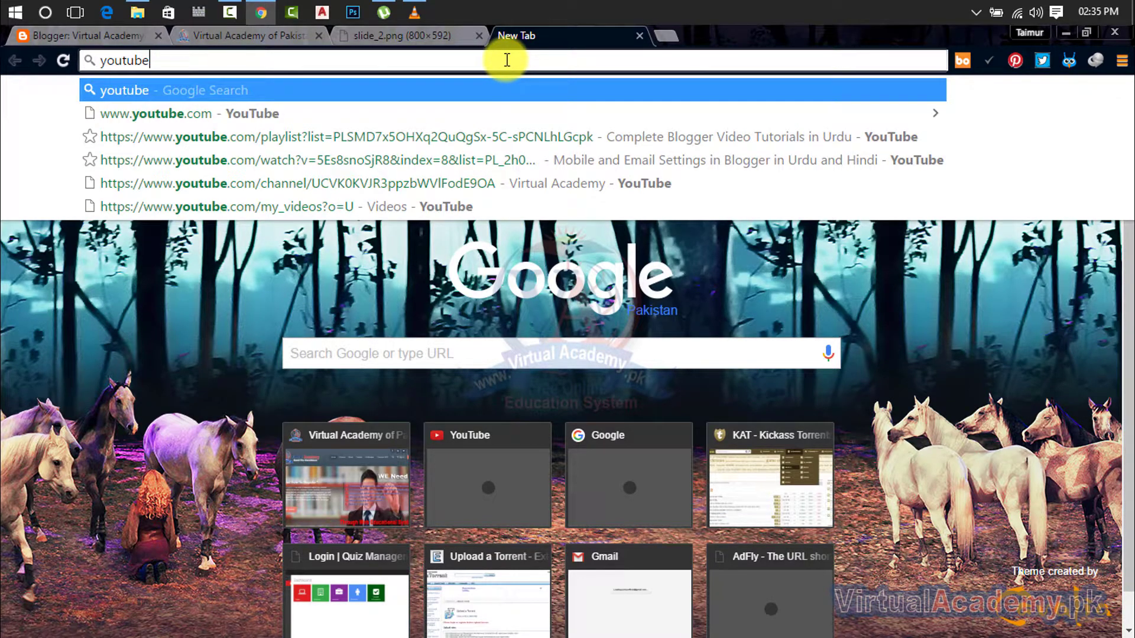
{"action": "key", "text": "Escape"}
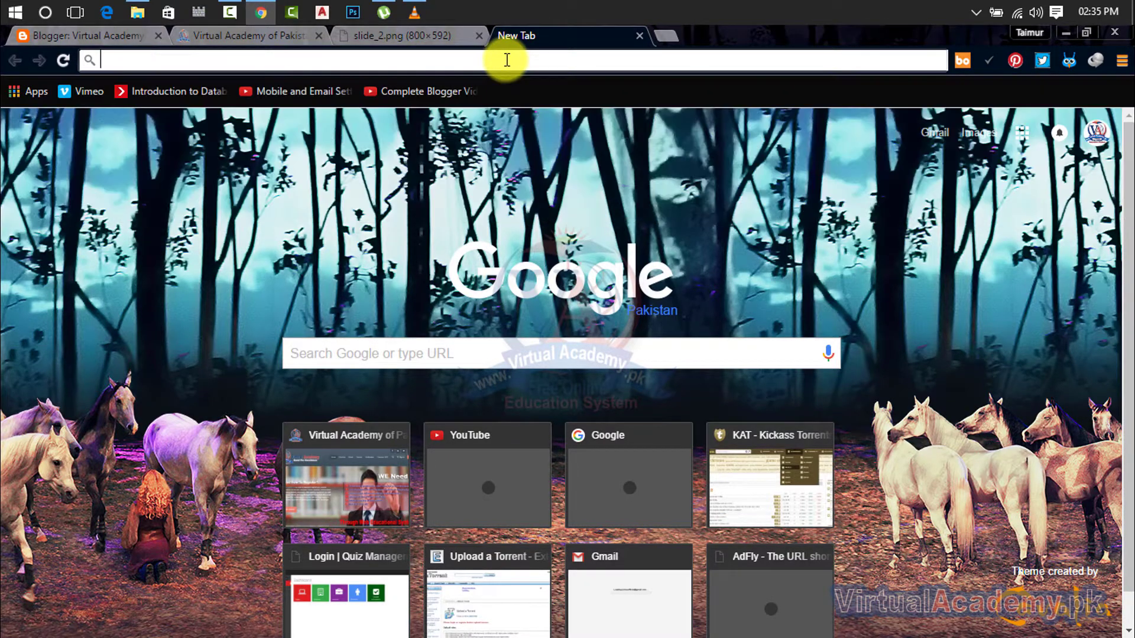
Step: Open the "Virtual Academy LMS" video from the Virtual Academy website's YouTube channel, copy its URL and pause playback
{"action": "left_click", "coordinate": [295, 40]}
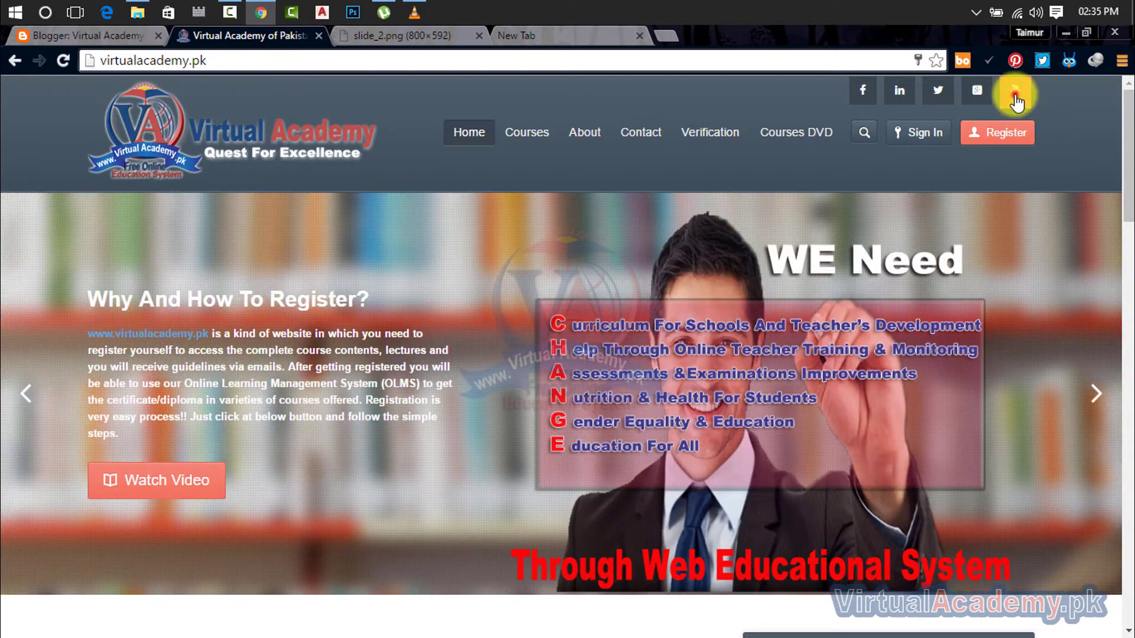
{"action": "left_click", "coordinate": [1014, 96]}
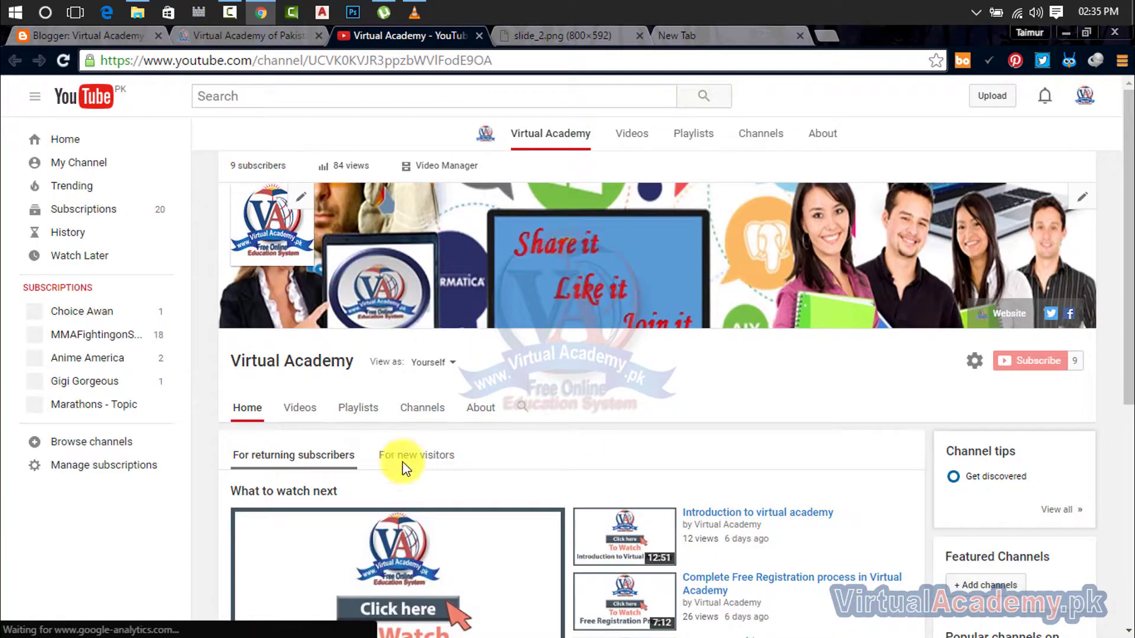
{"action": "scroll", "coordinate": [404, 469], "scroll_direction": "down", "scroll_amount": 5}
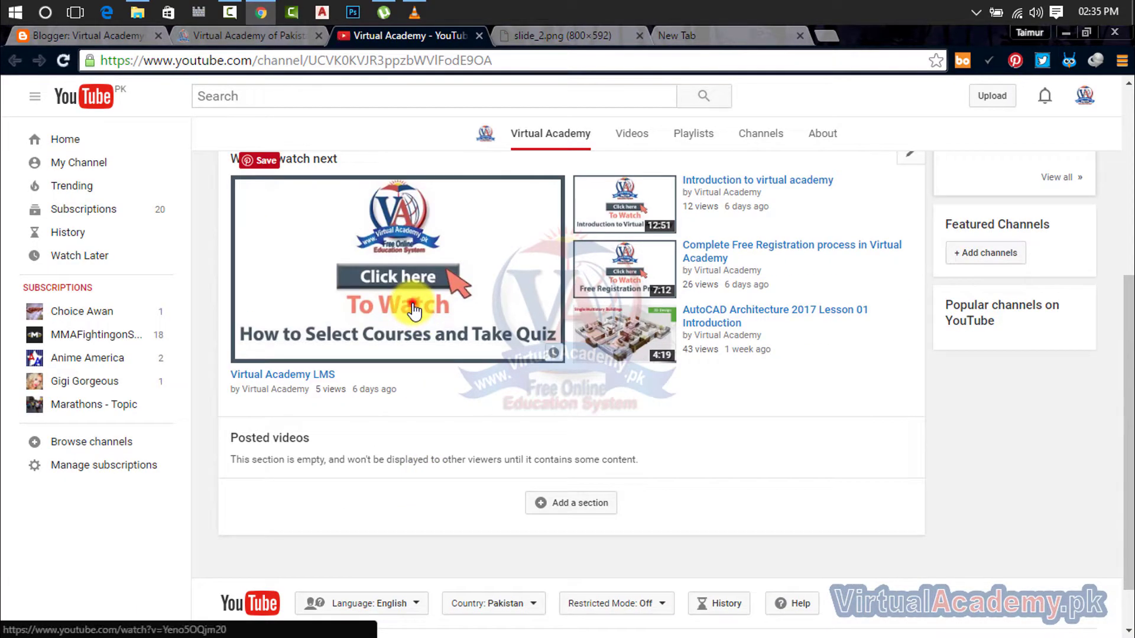
{"action": "left_click", "coordinate": [412, 308]}
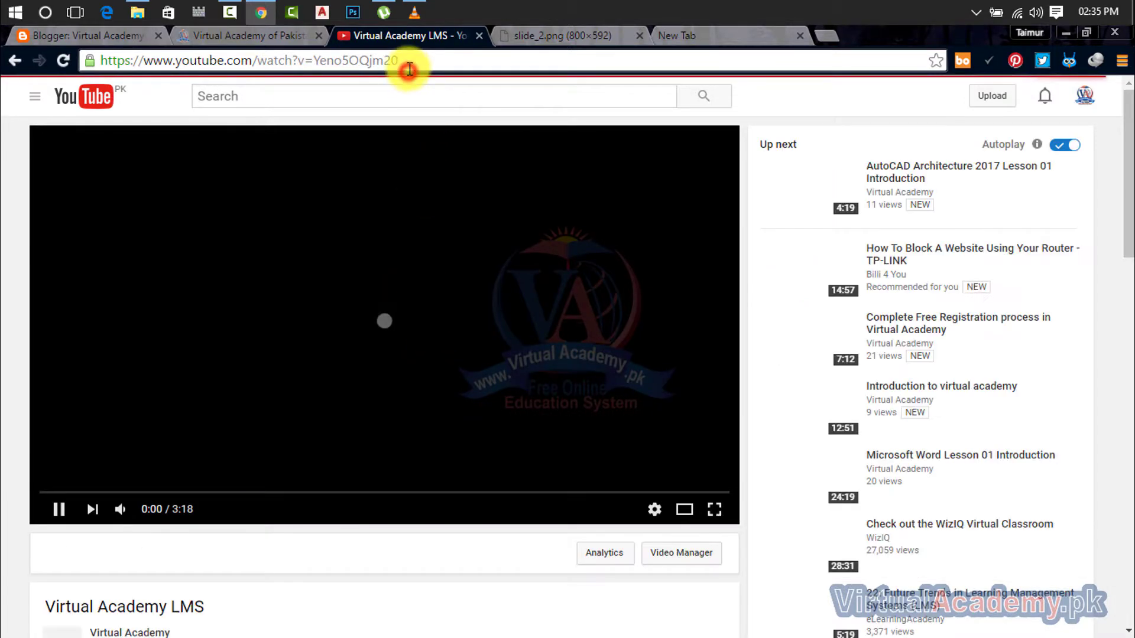
{"action": "left_click", "coordinate": [409, 65]}
{"action": "key", "text": "ctrl+c"}
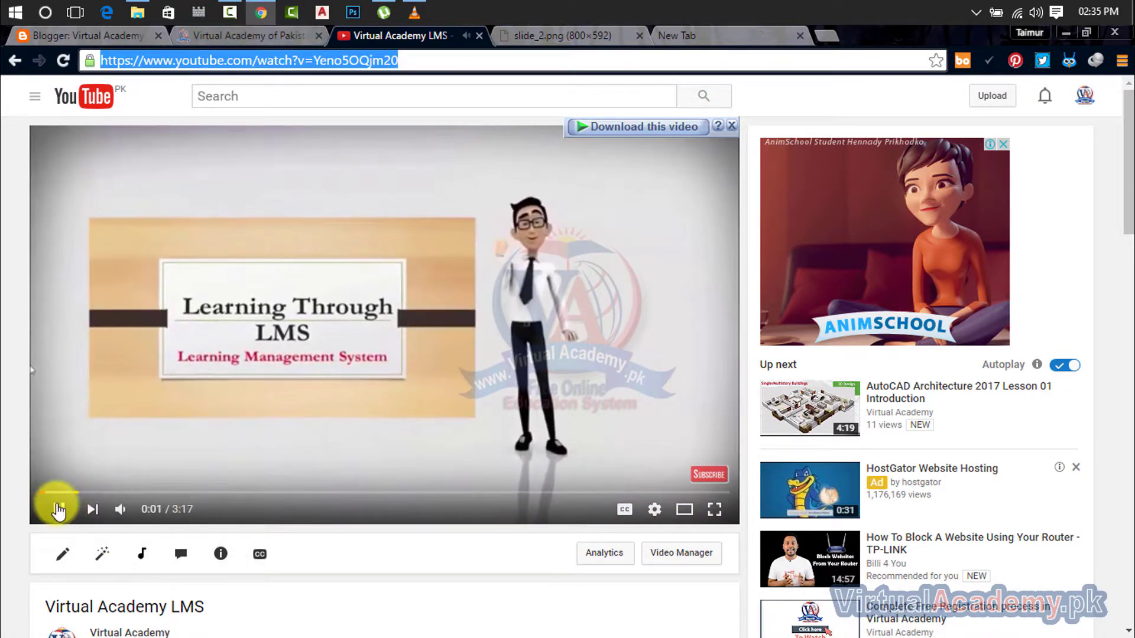
{"action": "left_click", "coordinate": [59, 509]}
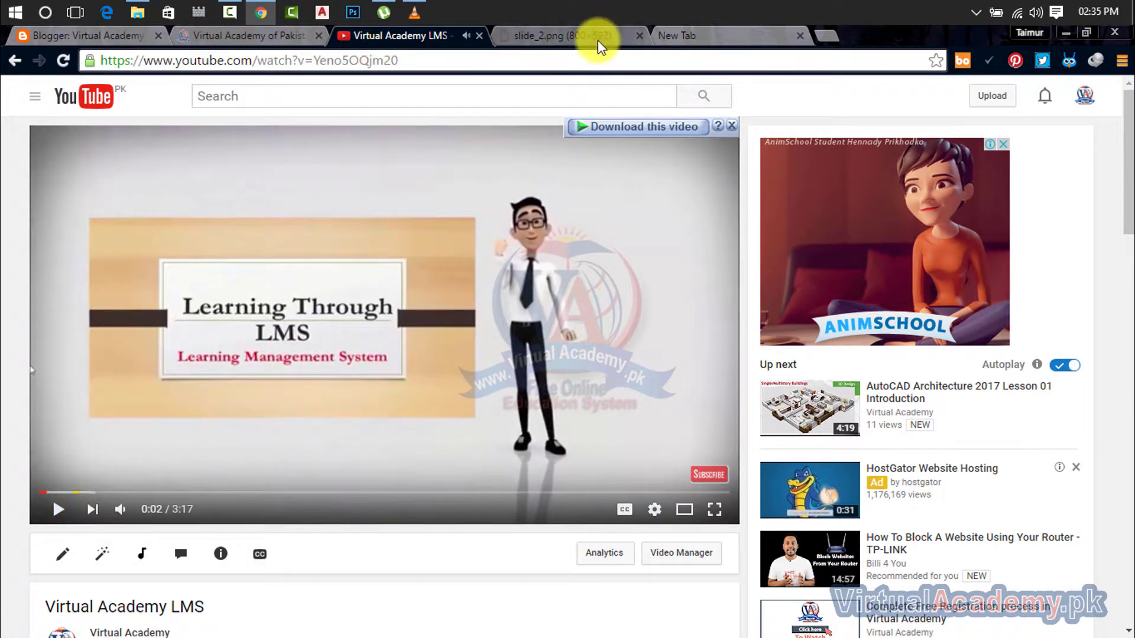
Step: Close the slide_2.png page and the empty new browser page
{"action": "left_click", "coordinate": [598, 40]}
{"action": "left_click", "coordinate": [640, 35]}
{"action": "left_click", "coordinate": [640, 35]}
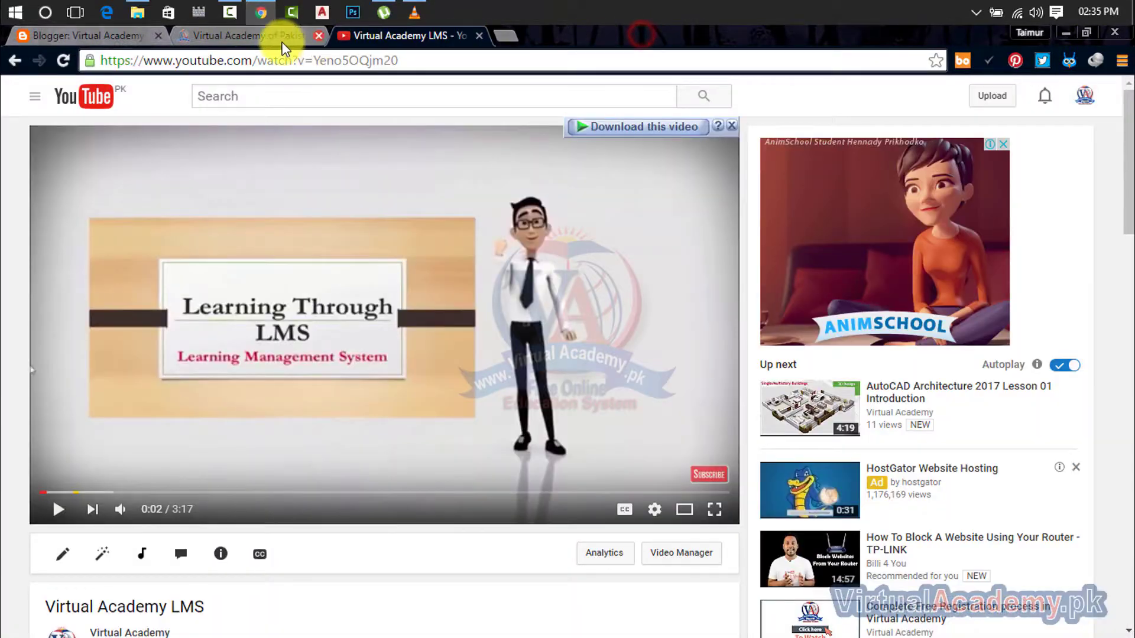
{"action": "left_click", "coordinate": [231, 36]}
{"action": "left_click", "coordinate": [128, 32]}
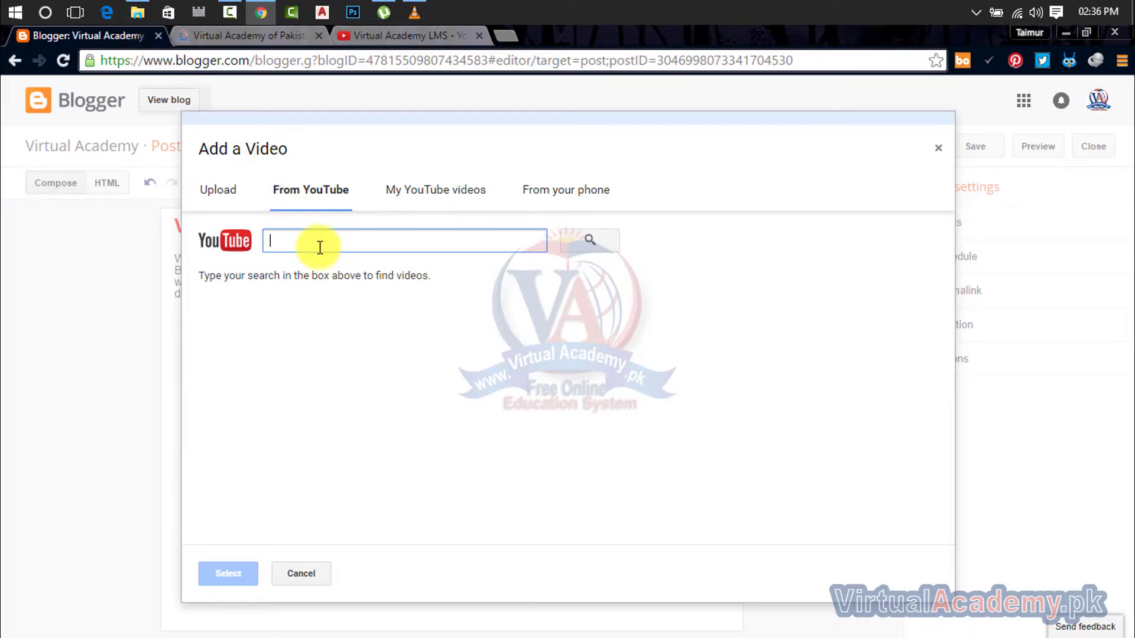
{"action": "key", "text": "ctrl+v"}
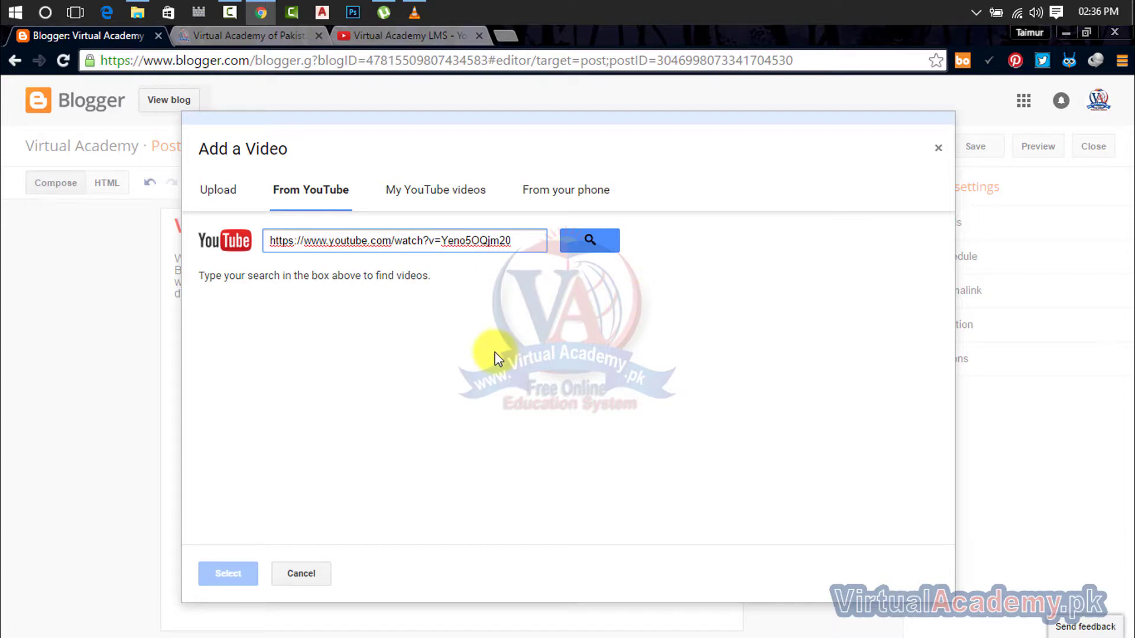
{"action": "left_click", "coordinate": [587, 241]}
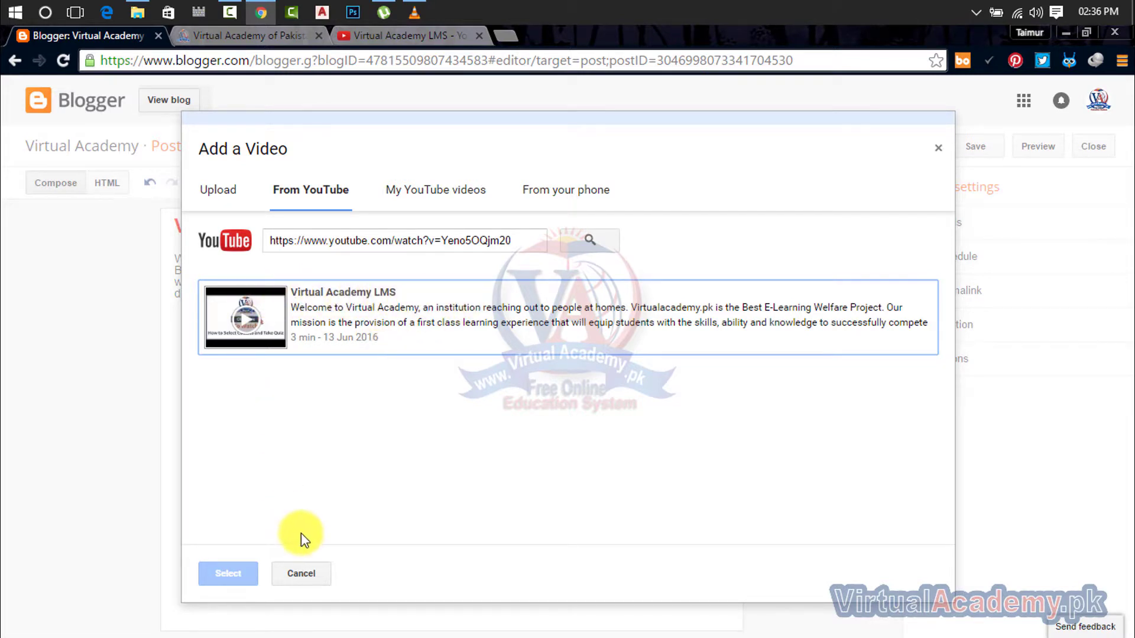
Step: Insert the "Introduction to virtual academy" video from the account's own YouTube videos into the post, after checking the phone source
{"action": "left_click", "coordinate": [441, 199]}
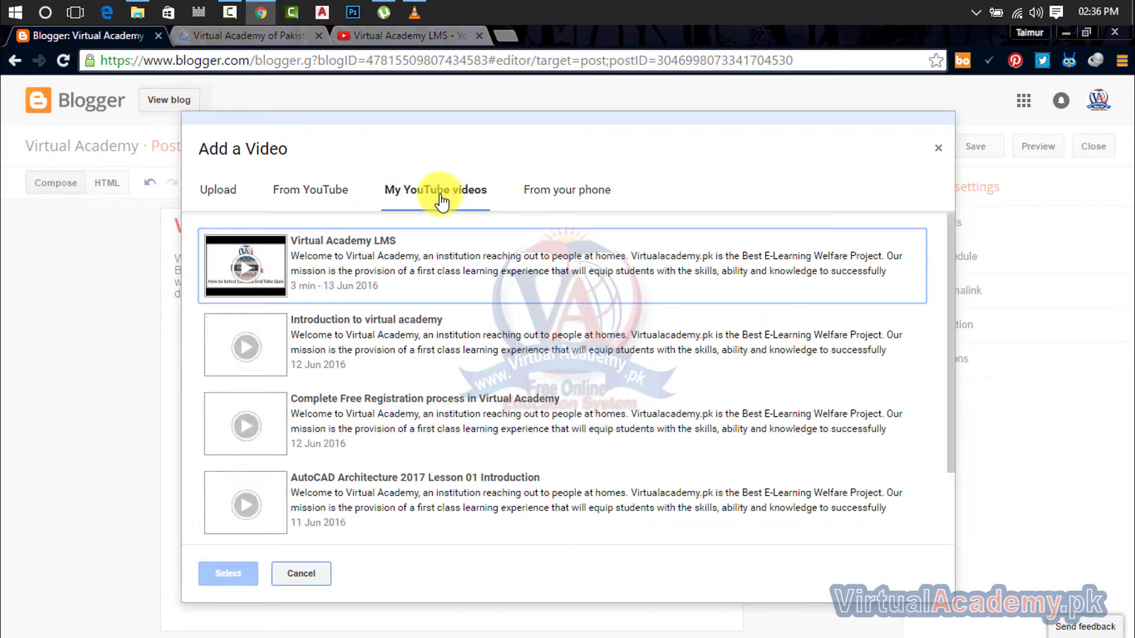
{"action": "scroll", "coordinate": [312, 284], "scroll_direction": "down", "scroll_amount": 2}
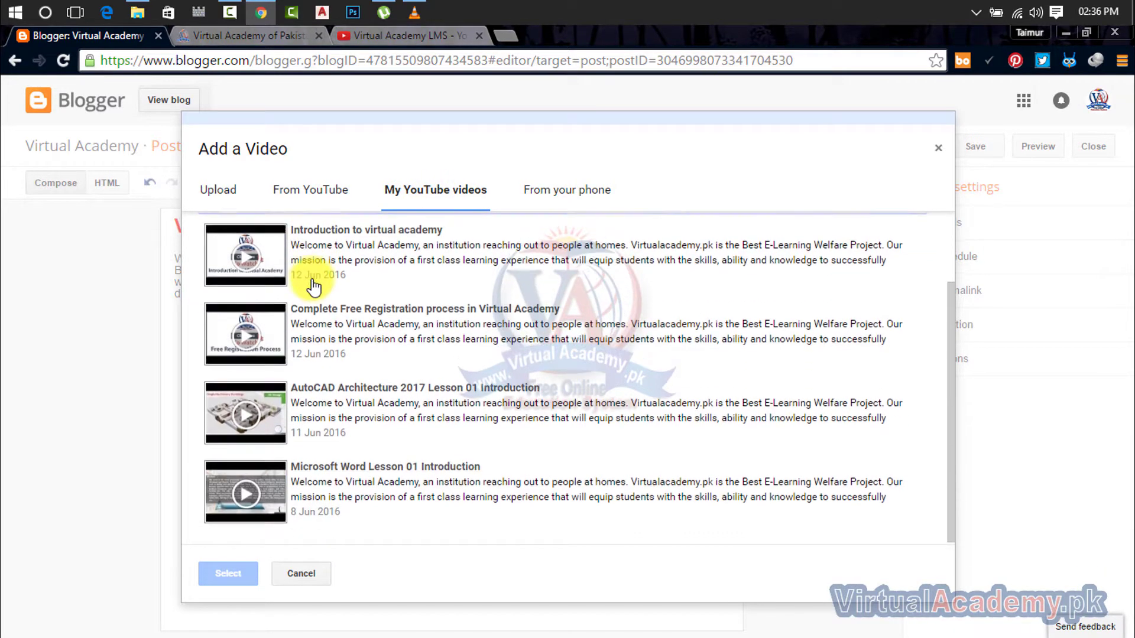
{"action": "scroll", "coordinate": [443, 426], "scroll_direction": "up", "scroll_amount": 2}
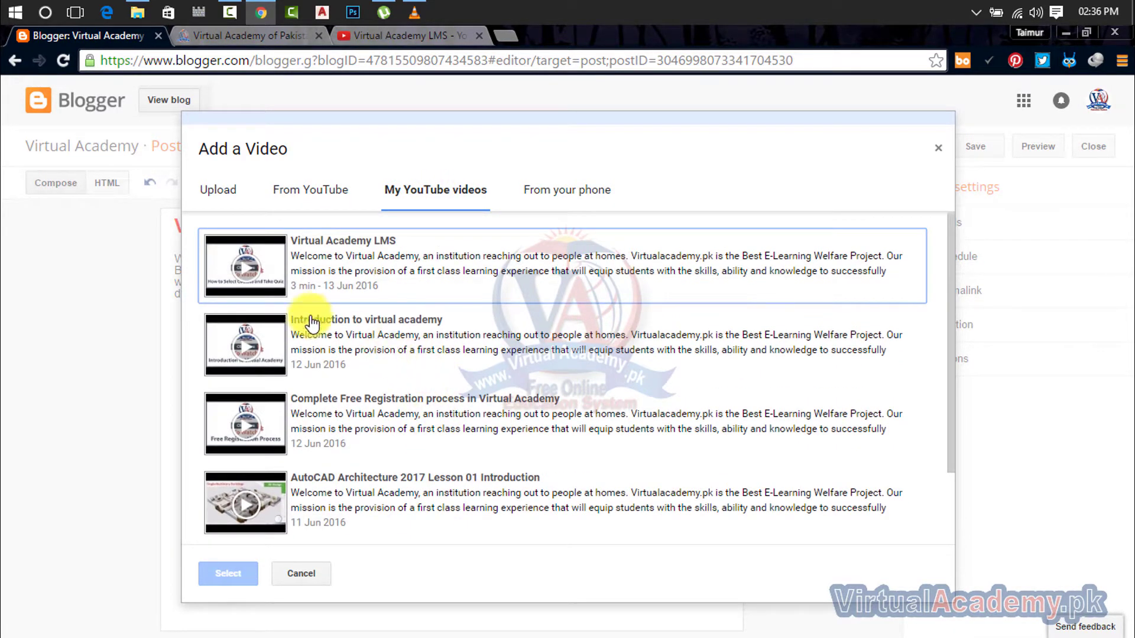
{"action": "left_click", "coordinate": [266, 348]}
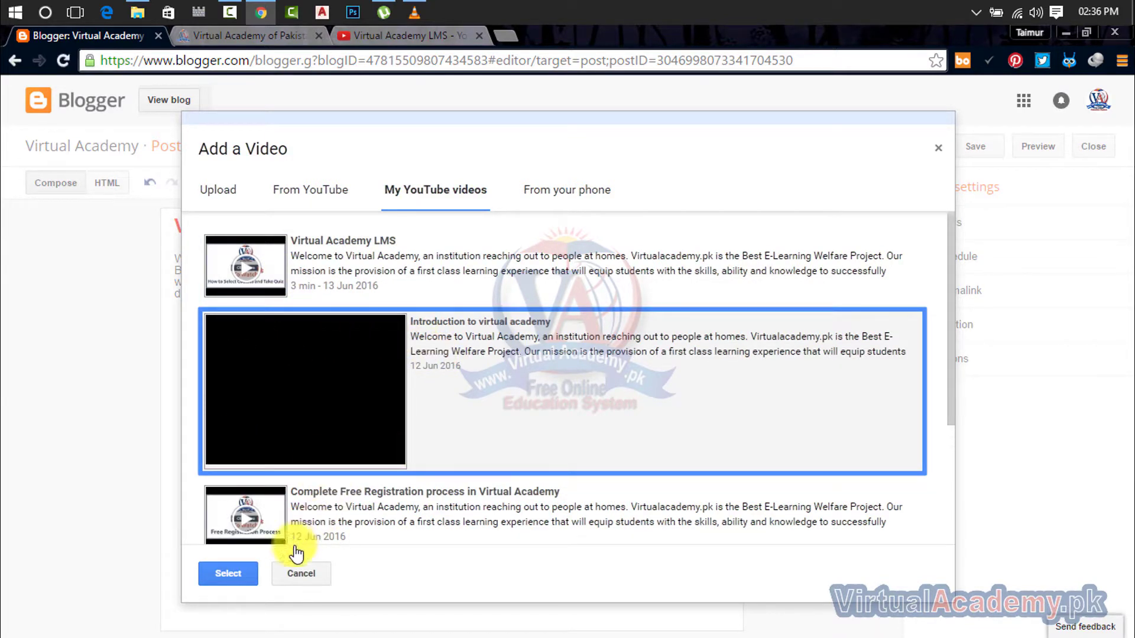
{"action": "left_click", "coordinate": [555, 193]}
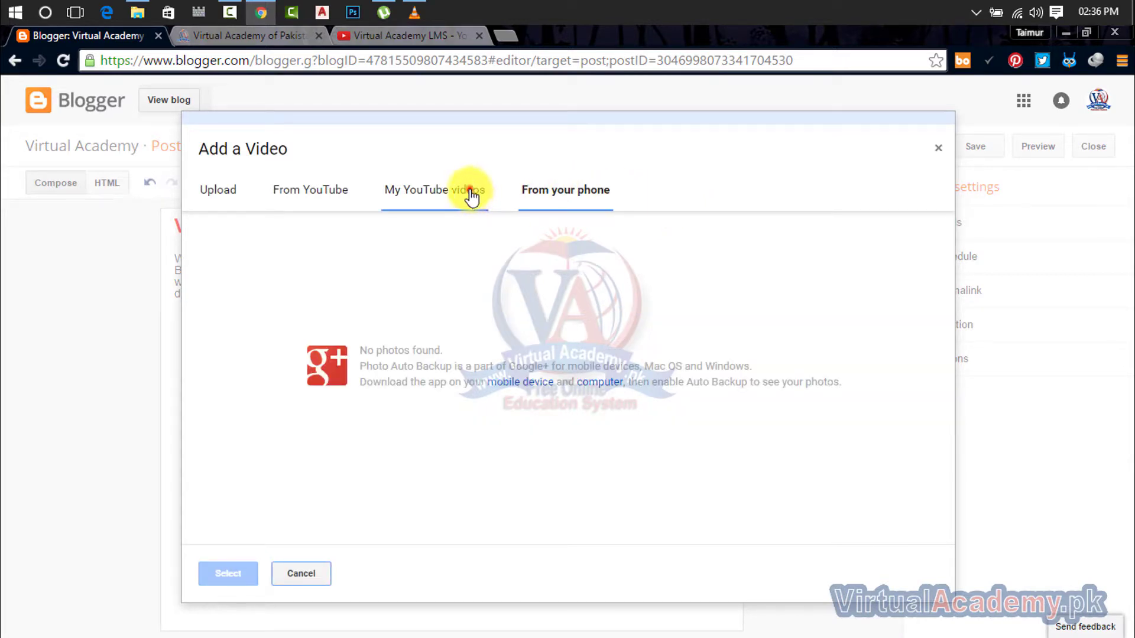
{"action": "left_click", "coordinate": [470, 194]}
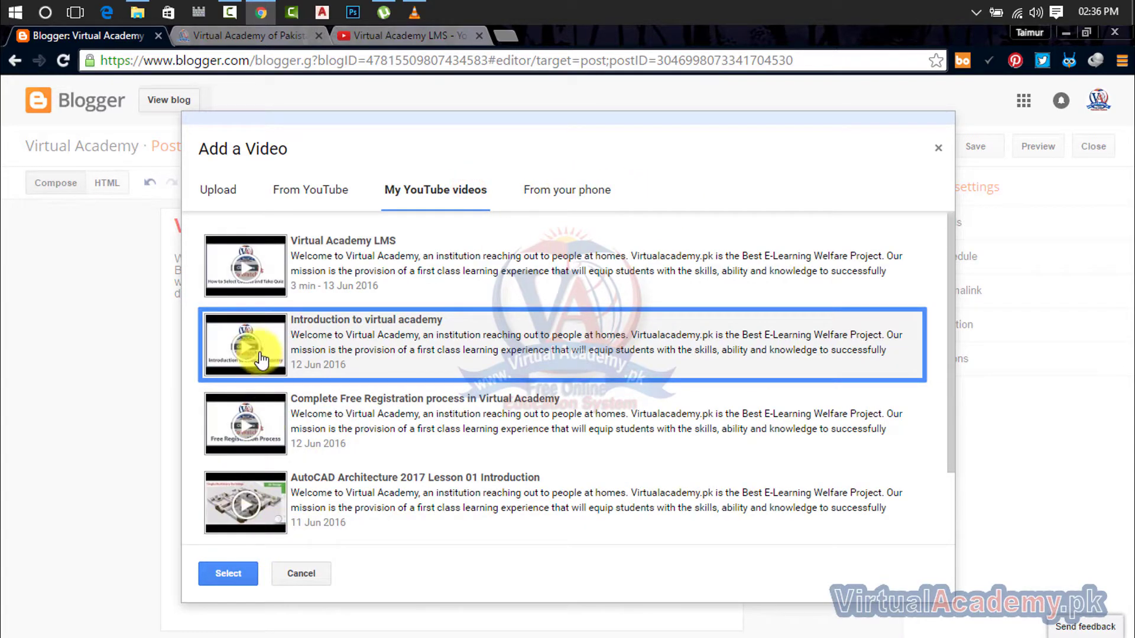
{"action": "left_click", "coordinate": [226, 576]}
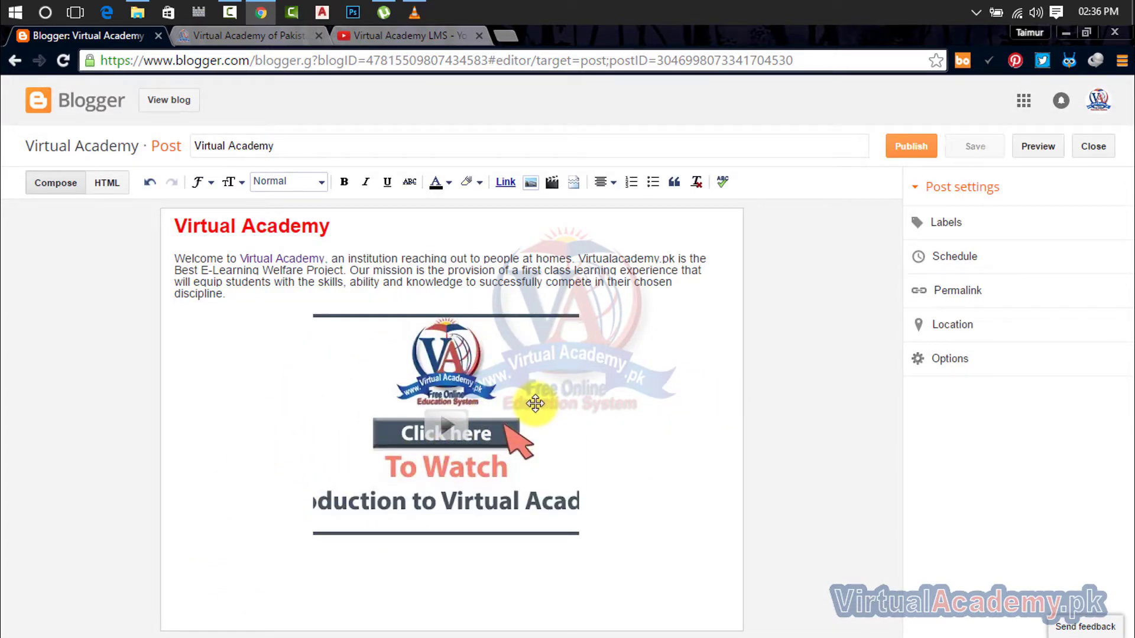
Step: Insert a jump break between the welcome paragraph and the video
{"action": "left_click", "coordinate": [574, 181]}
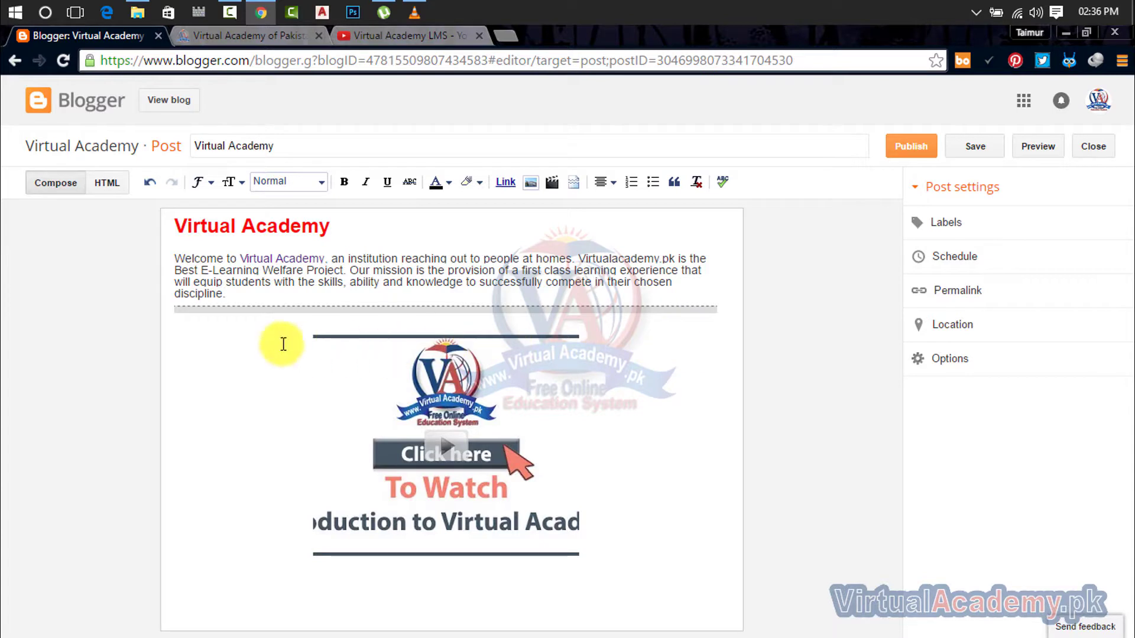
{"action": "left_click", "coordinate": [711, 352]}
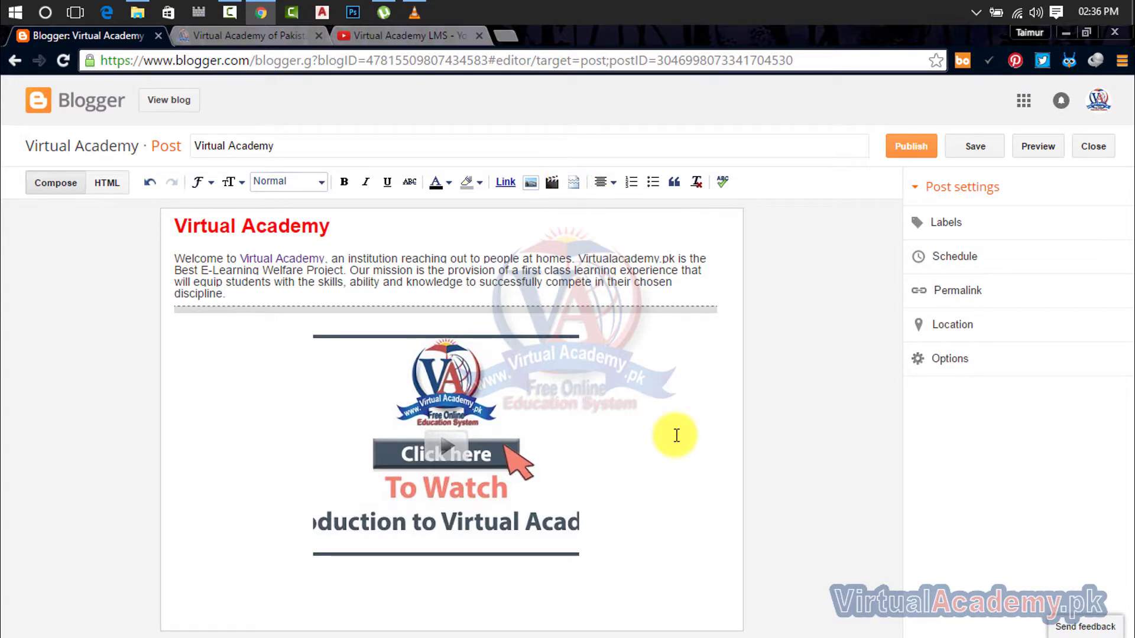
Step: Undo the jump break inserted between the welcome paragraph and the video
{"action": "key", "text": "ctrl+z"}
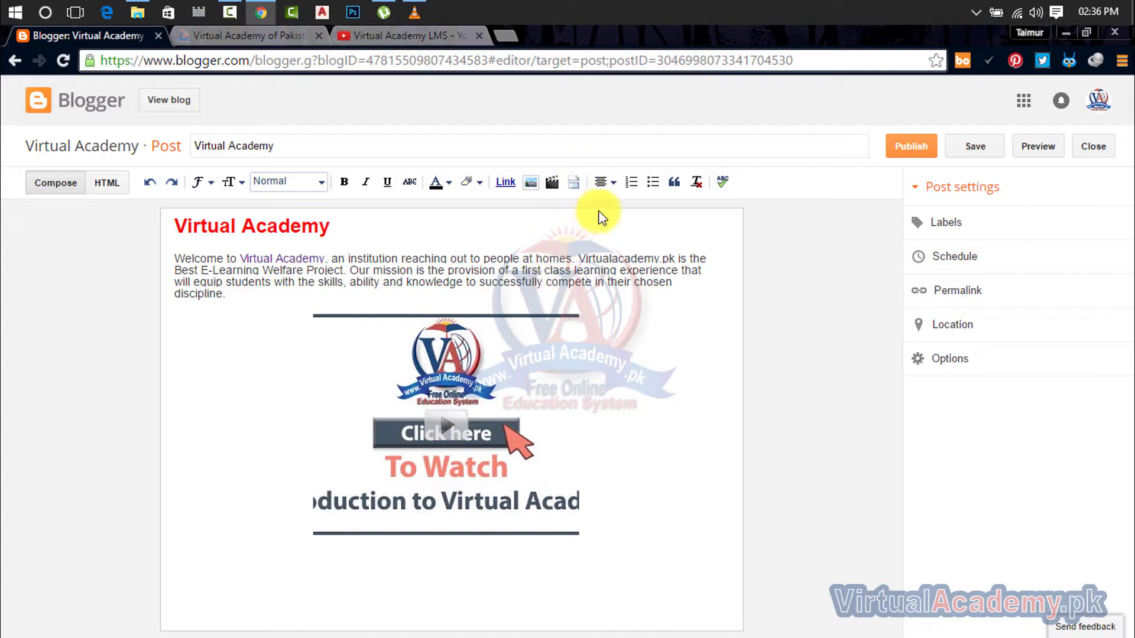
Step: Try left, centre and right alignment on the welcome paragraph, and return it to left alignment
{"action": "left_click", "coordinate": [612, 186]}
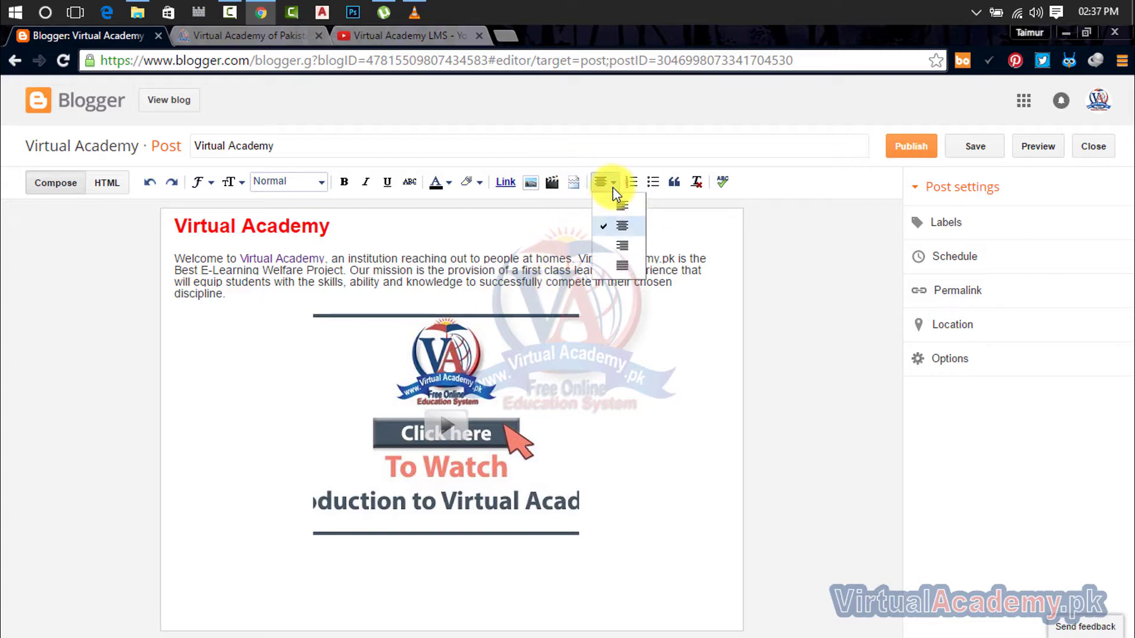
{"action": "left_click_drag", "start_coordinate": [237, 299], "coordinate": [173, 260]}
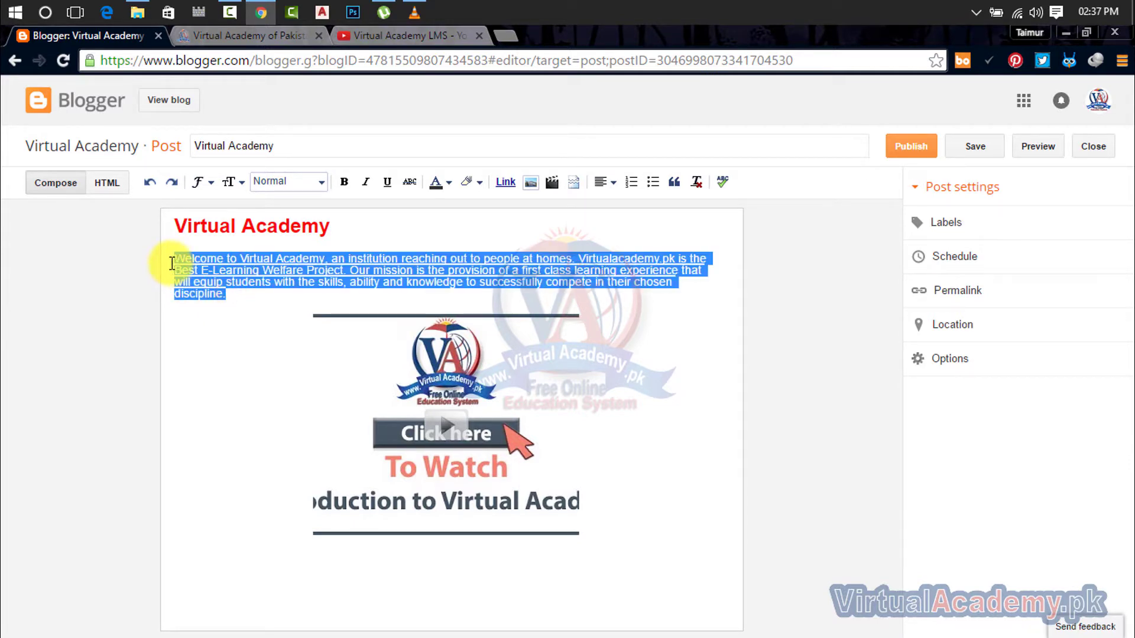
{"action": "left_click", "coordinate": [615, 184]}
{"action": "left_click", "coordinate": [627, 203]}
{"action": "left_click", "coordinate": [613, 188]}
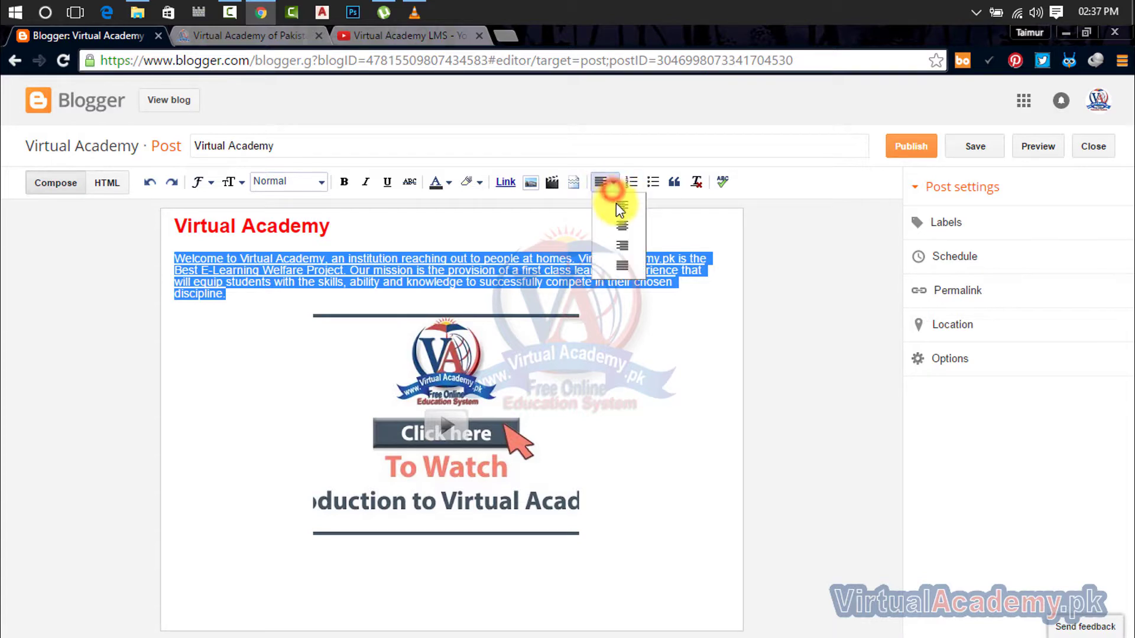
{"action": "left_click", "coordinate": [621, 226]}
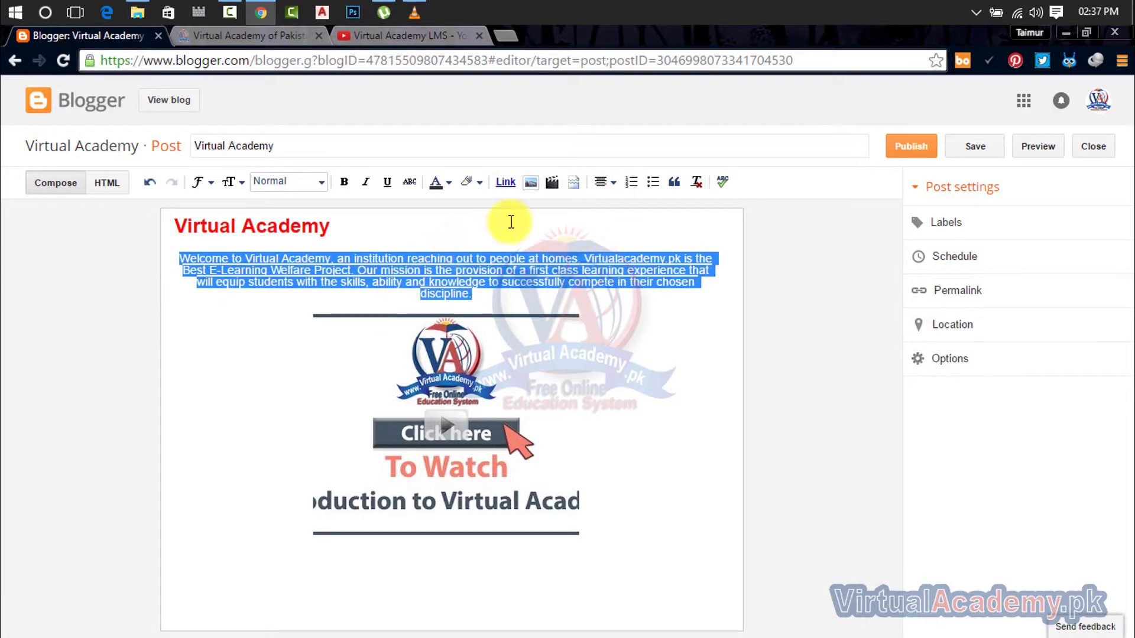
{"action": "left_click", "coordinate": [618, 188]}
{"action": "left_click", "coordinate": [620, 243]}
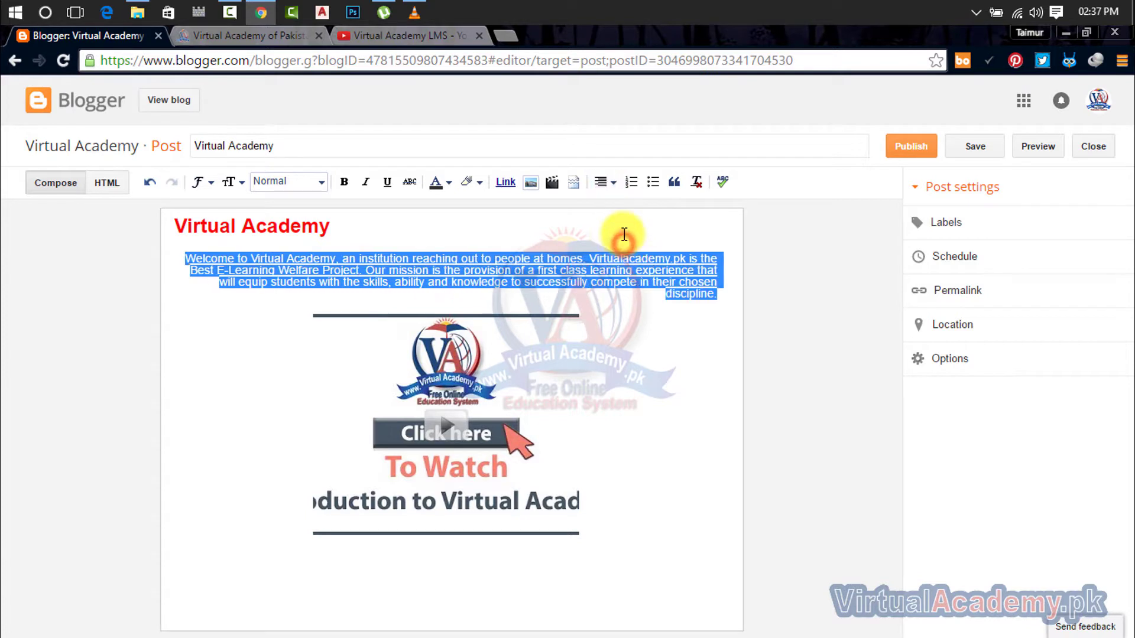
{"action": "left_click", "coordinate": [615, 186]}
{"action": "left_click", "coordinate": [617, 210]}
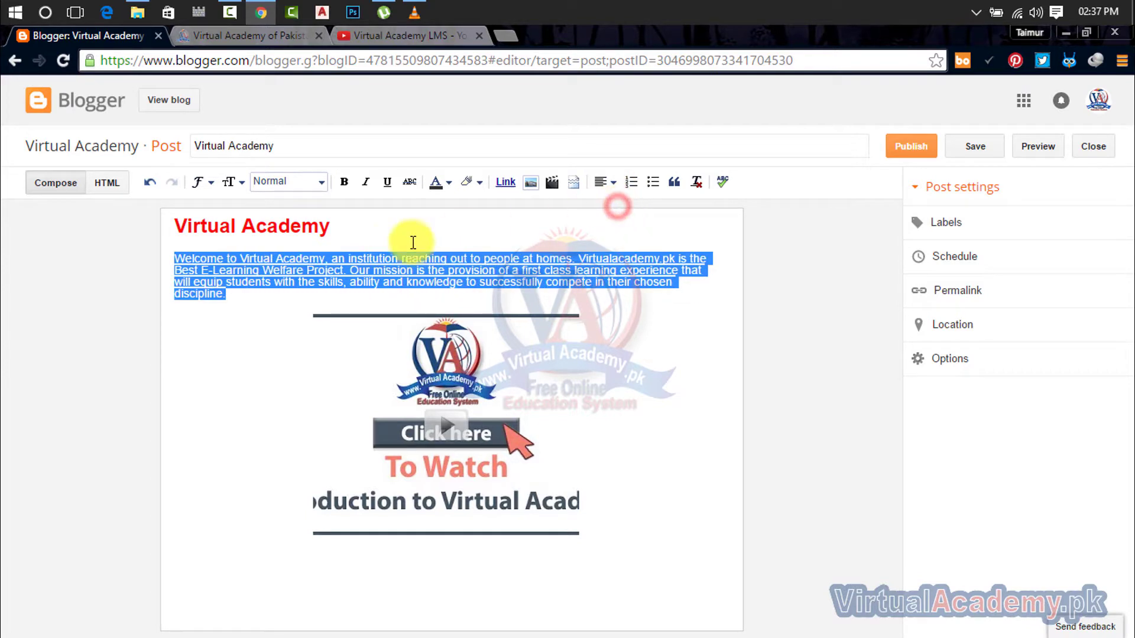
Step: Try centre and right alignment on the "Virtual Academy" heading, and finally set it to justified
{"action": "left_click", "coordinate": [345, 229]}
{"action": "left_click_drag", "start_coordinate": [345, 229], "coordinate": [151, 229]}
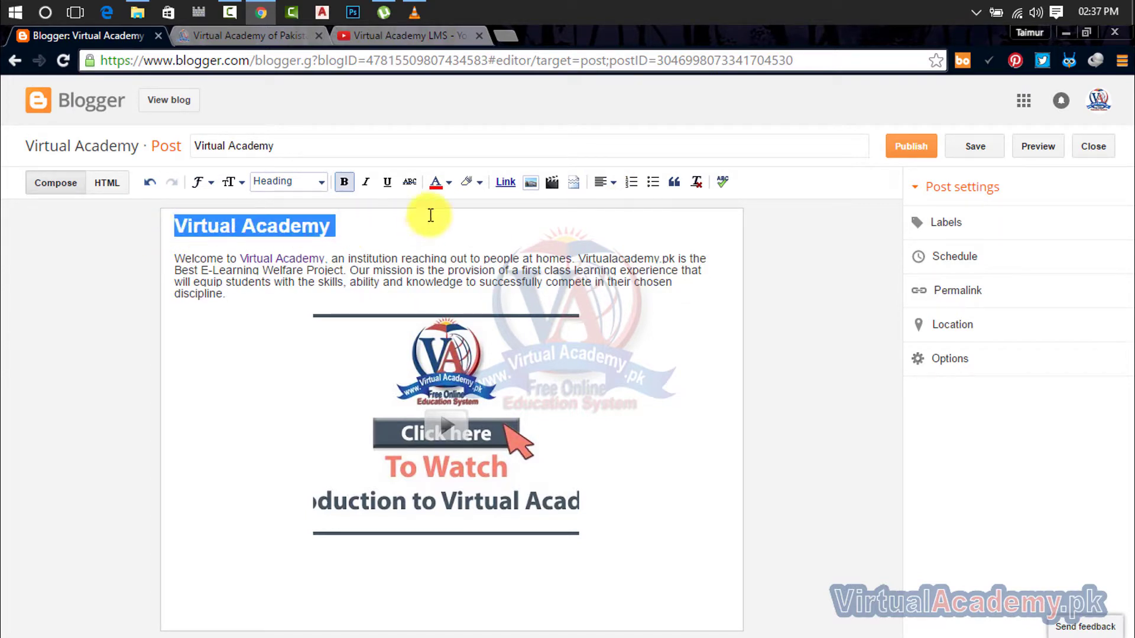
{"action": "left_click", "coordinate": [618, 188]}
{"action": "left_click", "coordinate": [624, 226]}
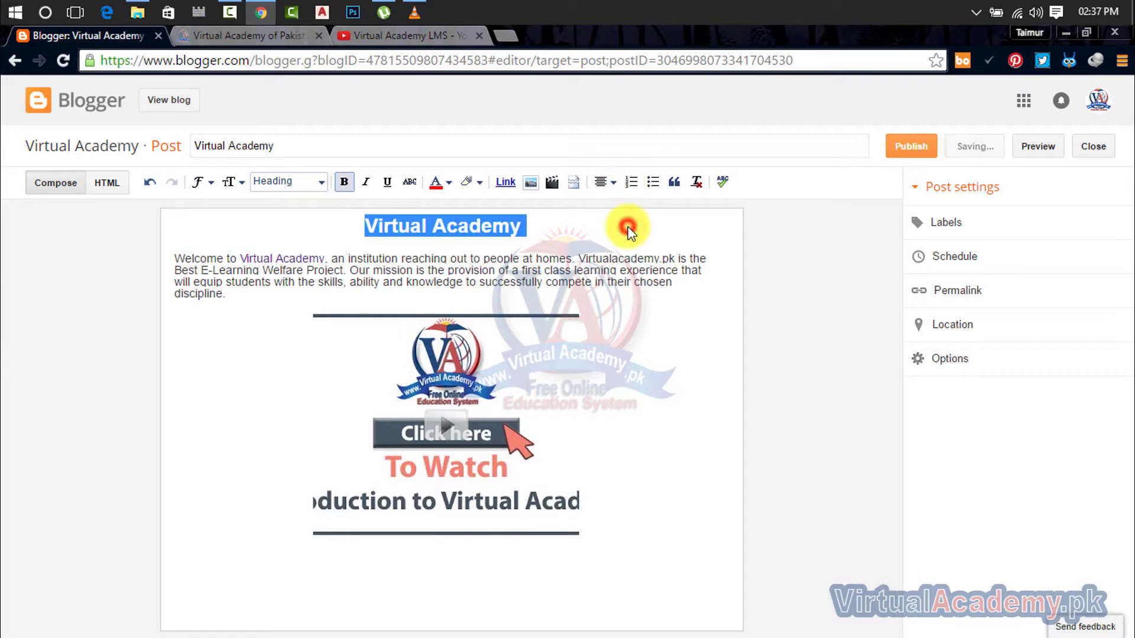
{"action": "left_click", "coordinate": [604, 187]}
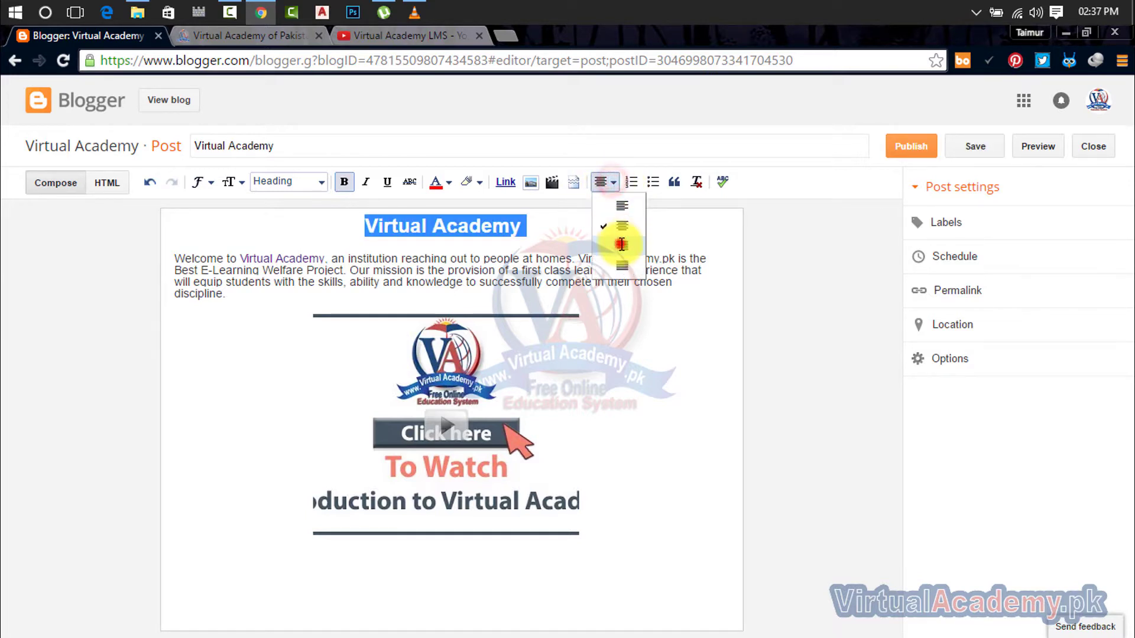
{"action": "left_click", "coordinate": [622, 245]}
{"action": "left_click", "coordinate": [608, 183]}
{"action": "left_click", "coordinate": [619, 264]}
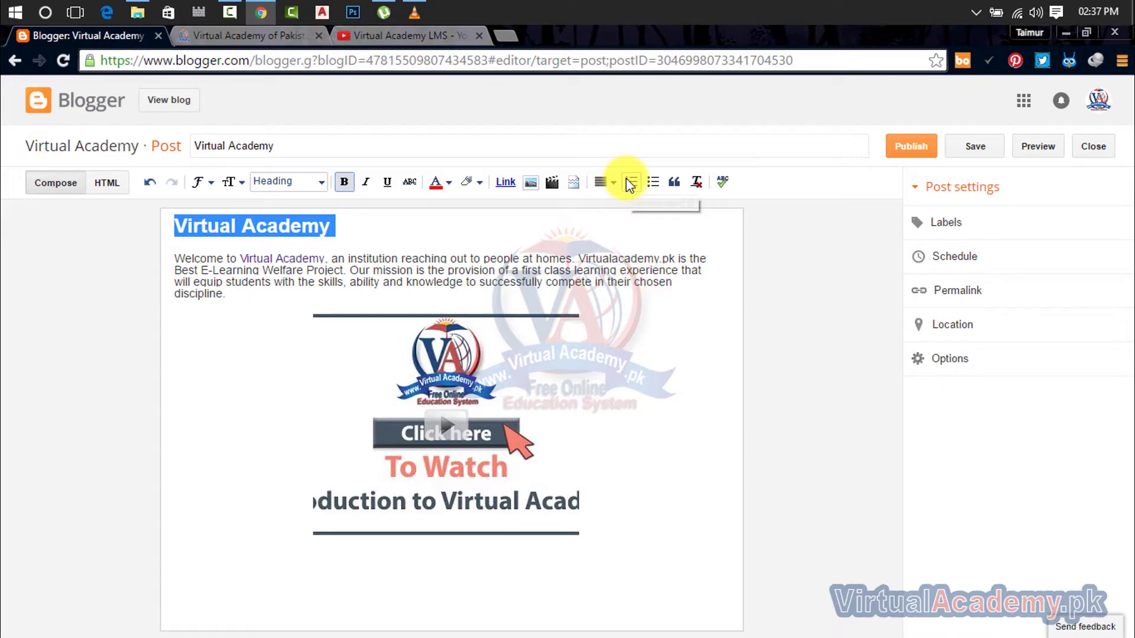
Step: Add the lines "we provide", "autocad", "webdesigning" and "computer pro" below the welcome paragraph
{"action": "left_click", "coordinate": [275, 306]}
{"action": "left_click", "coordinate": [266, 299]}
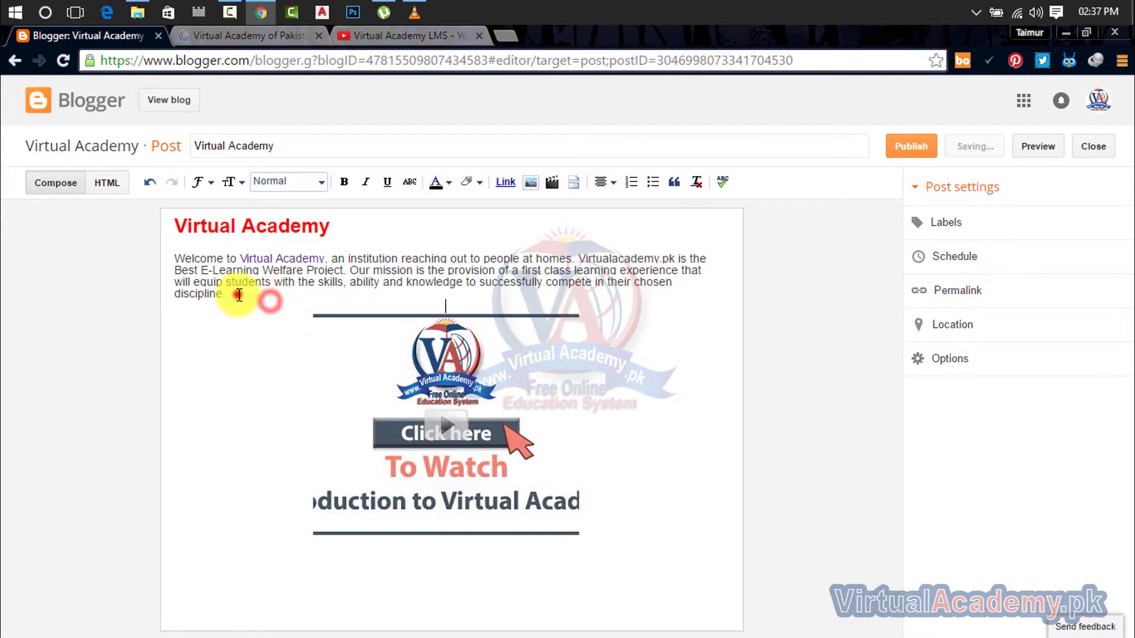
{"action": "key", "text": "Return"}
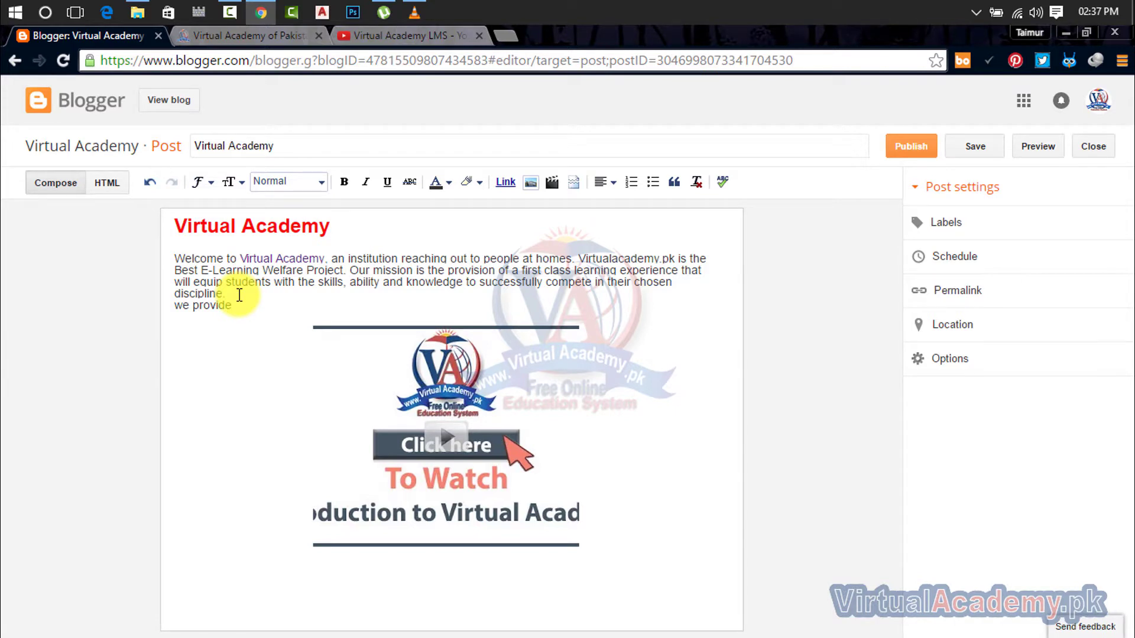
{"action": "key", "text": "Return"}
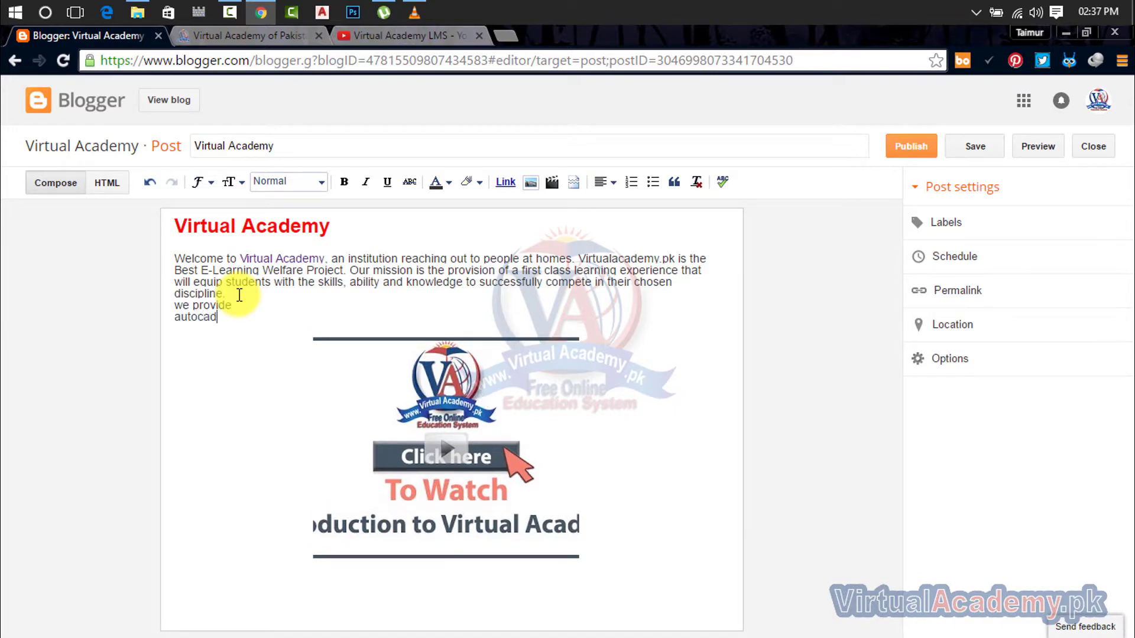
{"action": "type", "text": "autocad"}
{"action": "key", "text": "Return"}
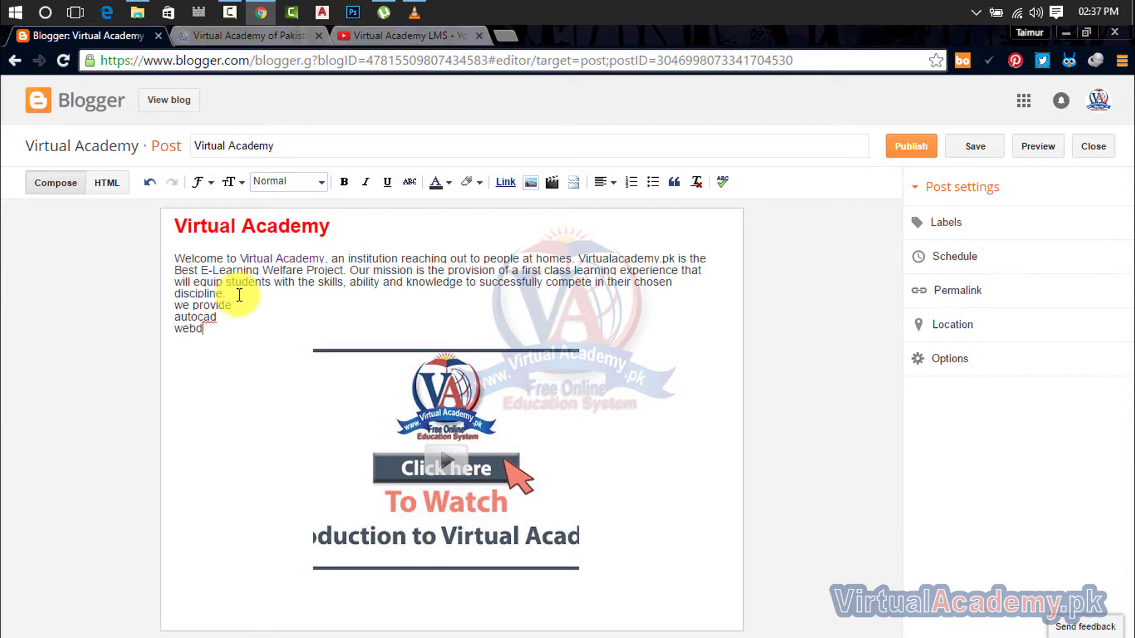
{"action": "type", "text": "webdesigning"}
{"action": "key", "text": "Return"}
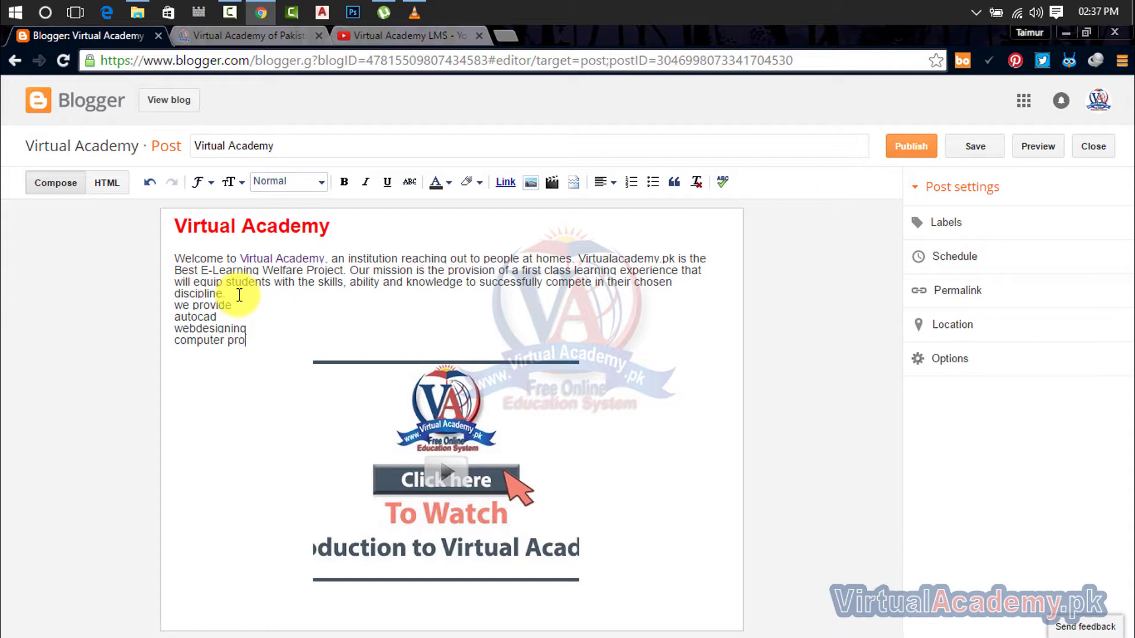
{"action": "type", "text": "computer pro"}
{"action": "key", "text": "Return"}
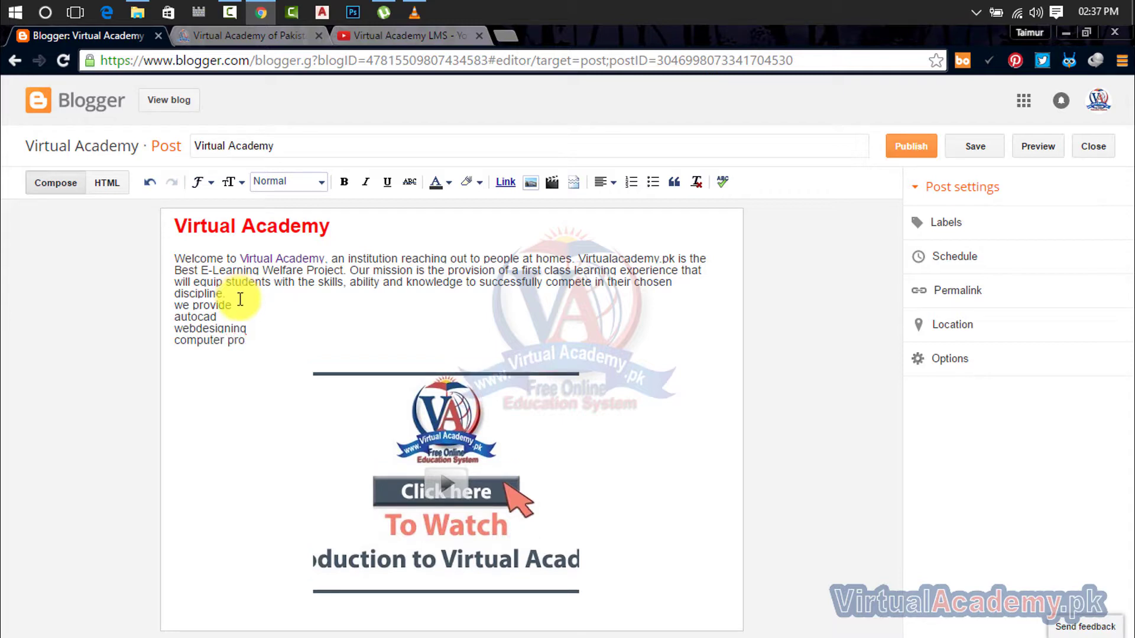
Step: Format the lines "autocad", "webdesigning" and "computer pro" as a numbered list and then as a bulleted list
{"action": "left_click_drag", "start_coordinate": [246, 341], "coordinate": [174, 318]}
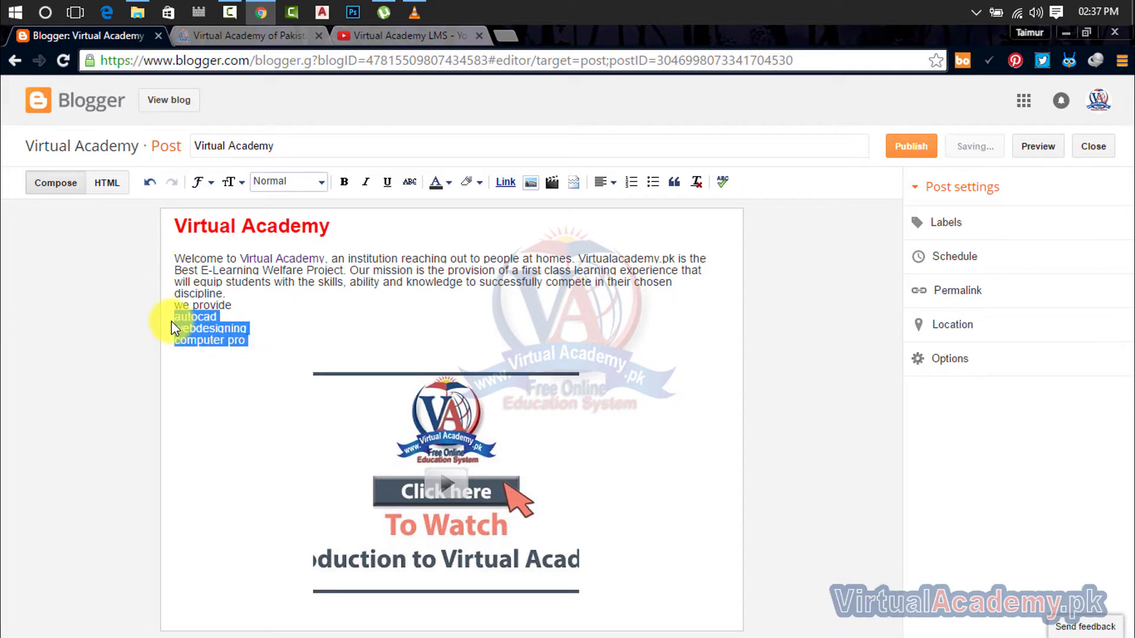
{"action": "left_click", "coordinate": [632, 182]}
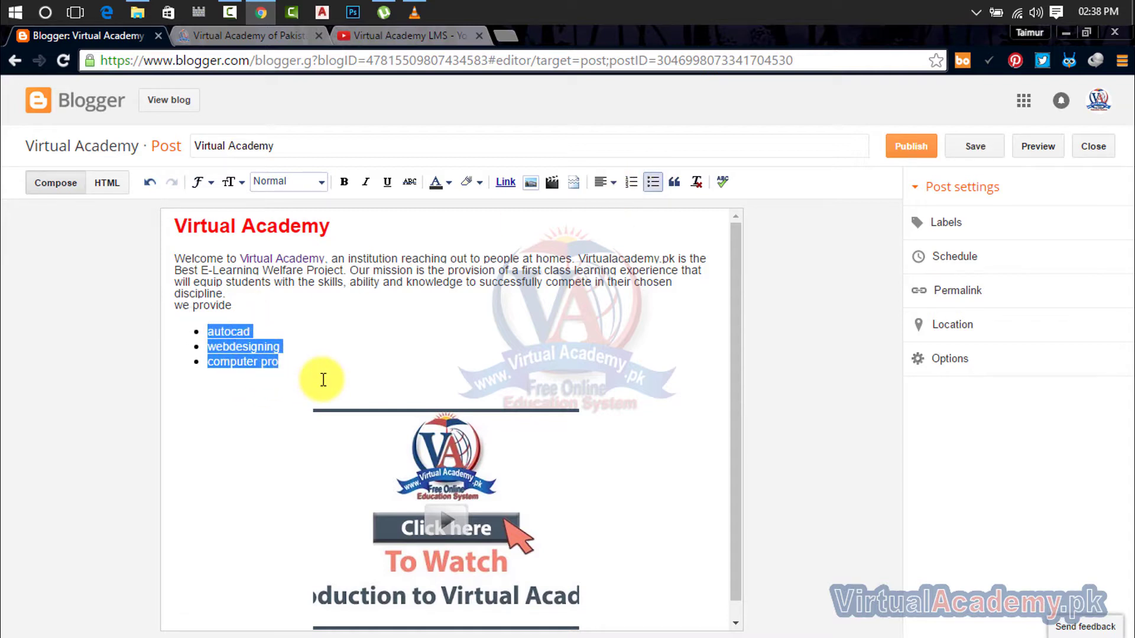
Step: Undo the list formatting and all the lines added below the welcome paragraph
{"action": "key", "text": "ctrl+z"}
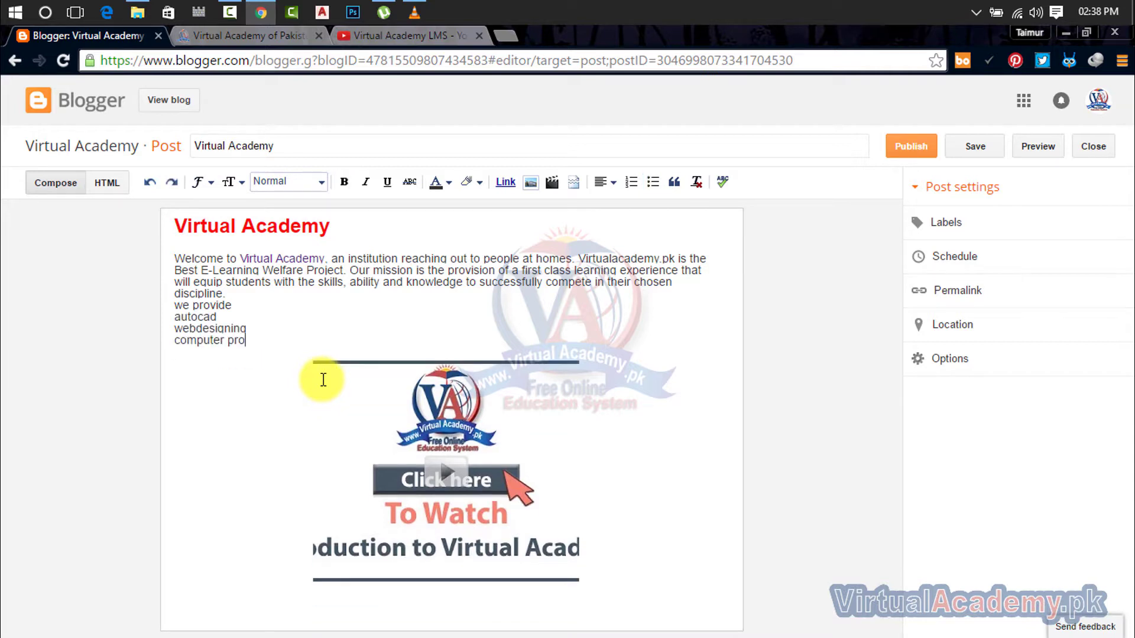
{"action": "key", "text": "ctrl+z"}
{"action": "key", "text": "ctrl+z"}
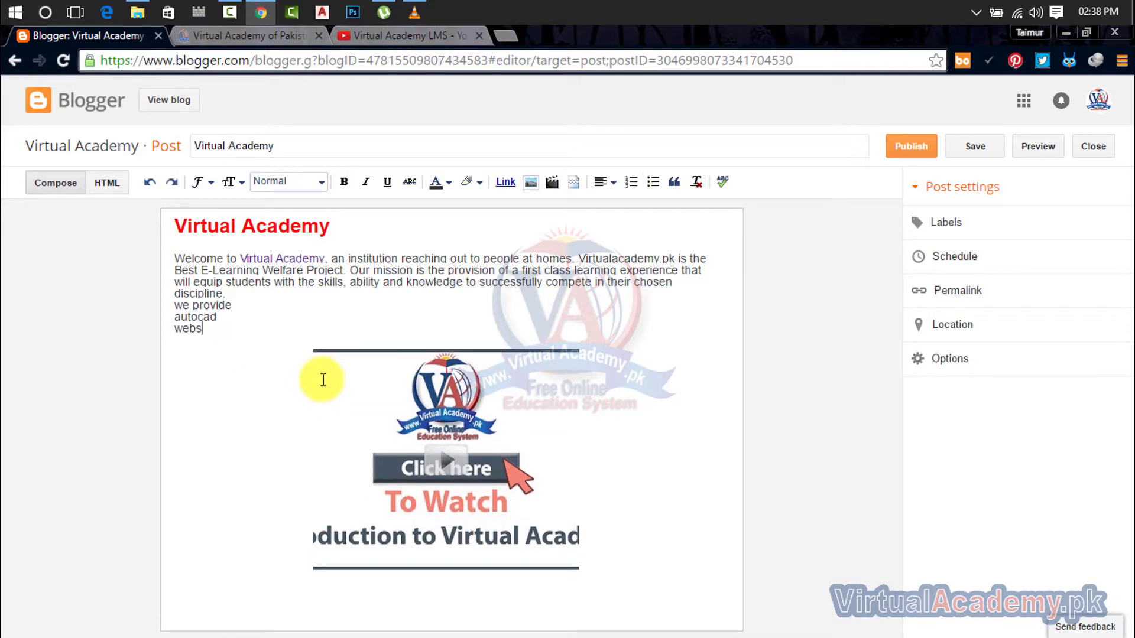
{"action": "key", "text": "ctrl+z"}
{"action": "key", "text": "ctrl+z"}
{"action": "key", "text": "ctrl+z"}
{"action": "key", "text": "ctrl+z"}
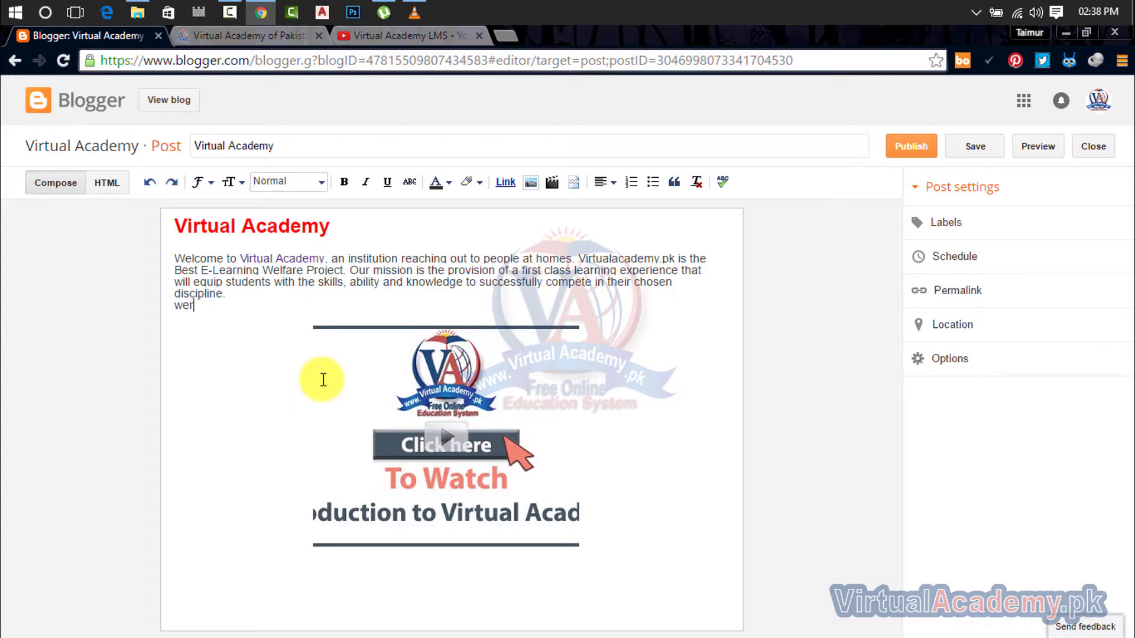
{"action": "key", "text": "ctrl+z"}
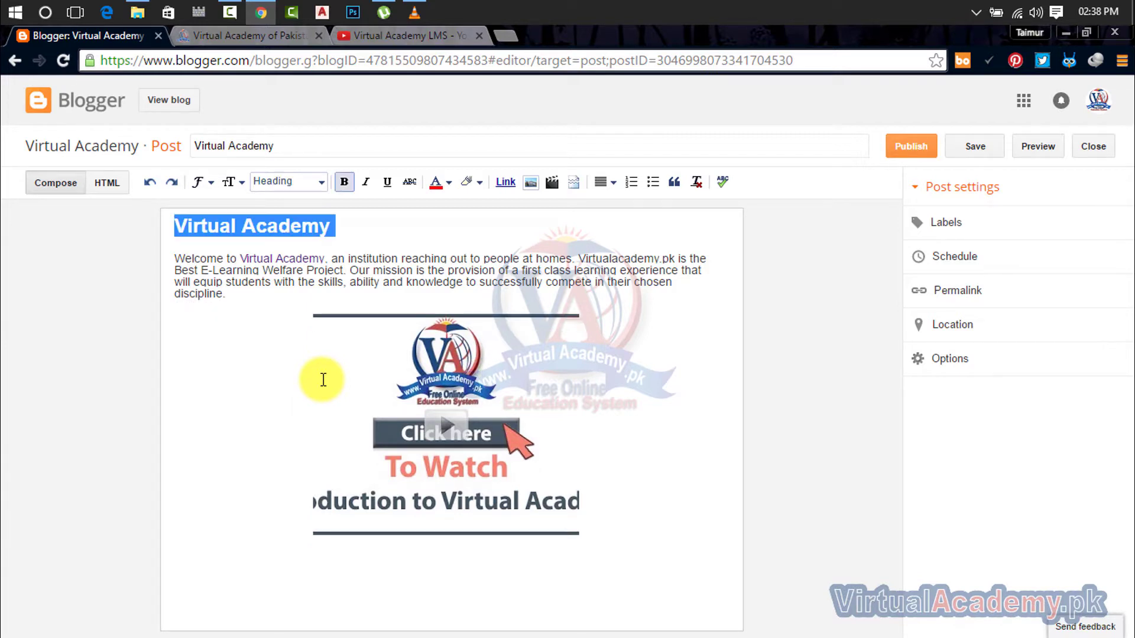
Step: Apply quote formatting to the "Virtual Academy" heading, undo it, and deselect the heading
{"action": "left_click", "coordinate": [677, 182]}
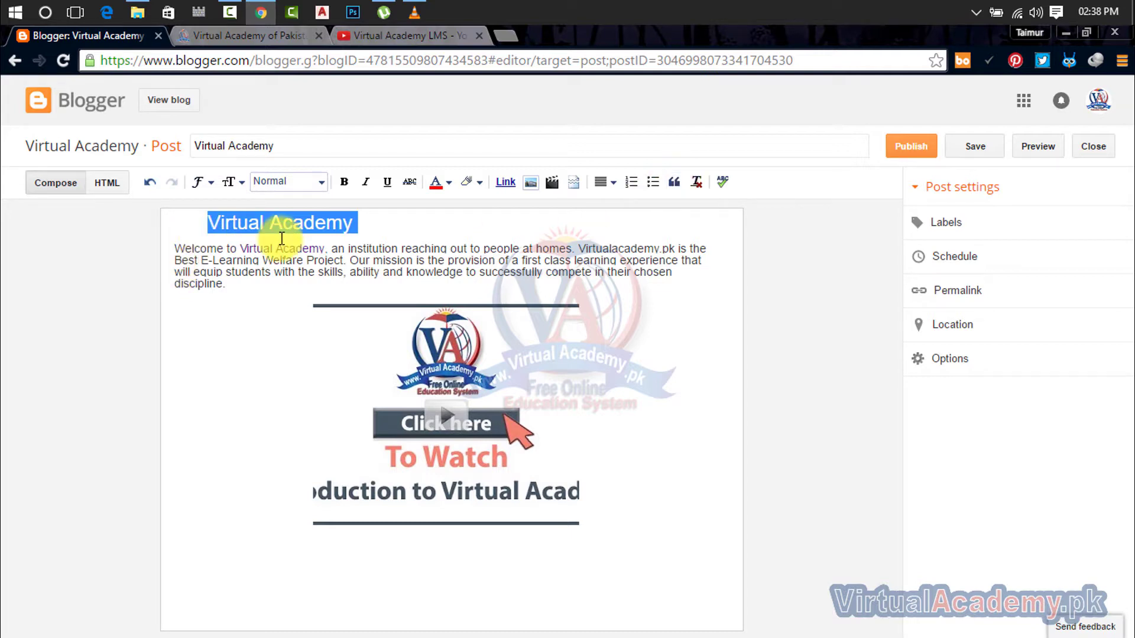
{"action": "left_click", "coordinate": [343, 228]}
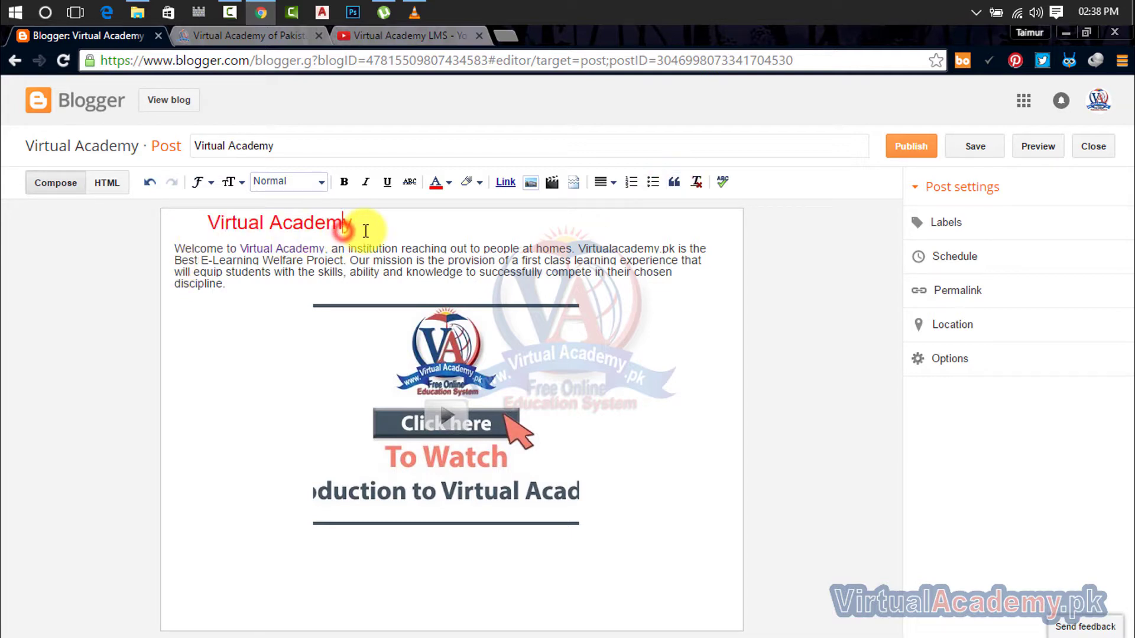
{"action": "left_click", "coordinate": [392, 218]}
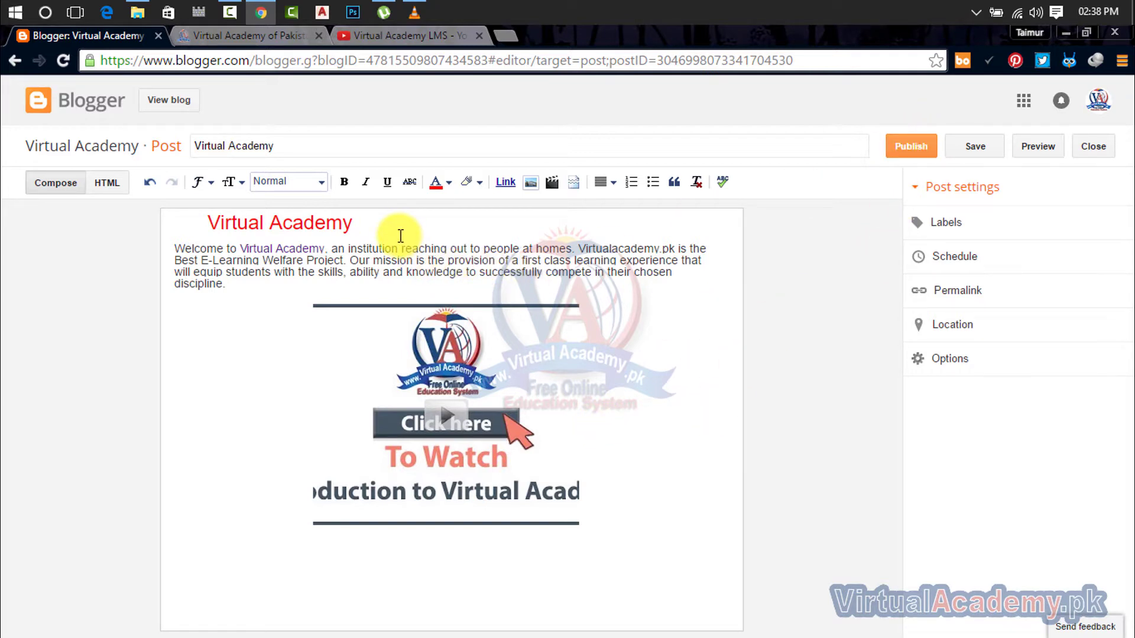
{"action": "key", "text": "ctrl+z"}
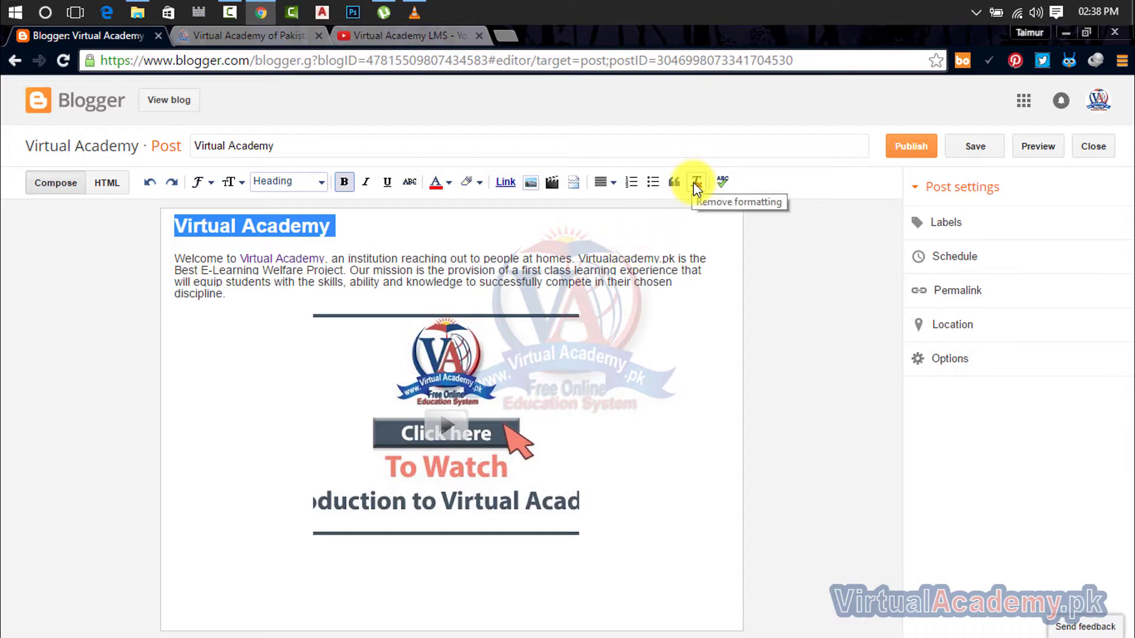
{"action": "left_click", "coordinate": [537, 233]}
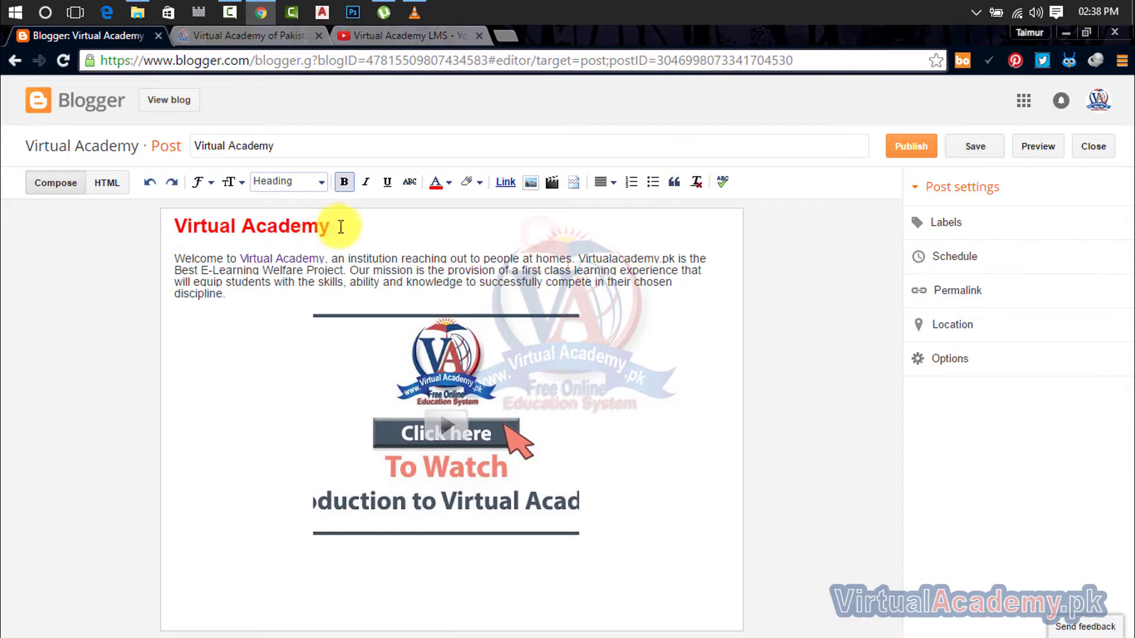
Step: Run the spelling check on the post and replace "Virtualacademy" with the suggestion "Virtual academy"
{"action": "left_click", "coordinate": [721, 183]}
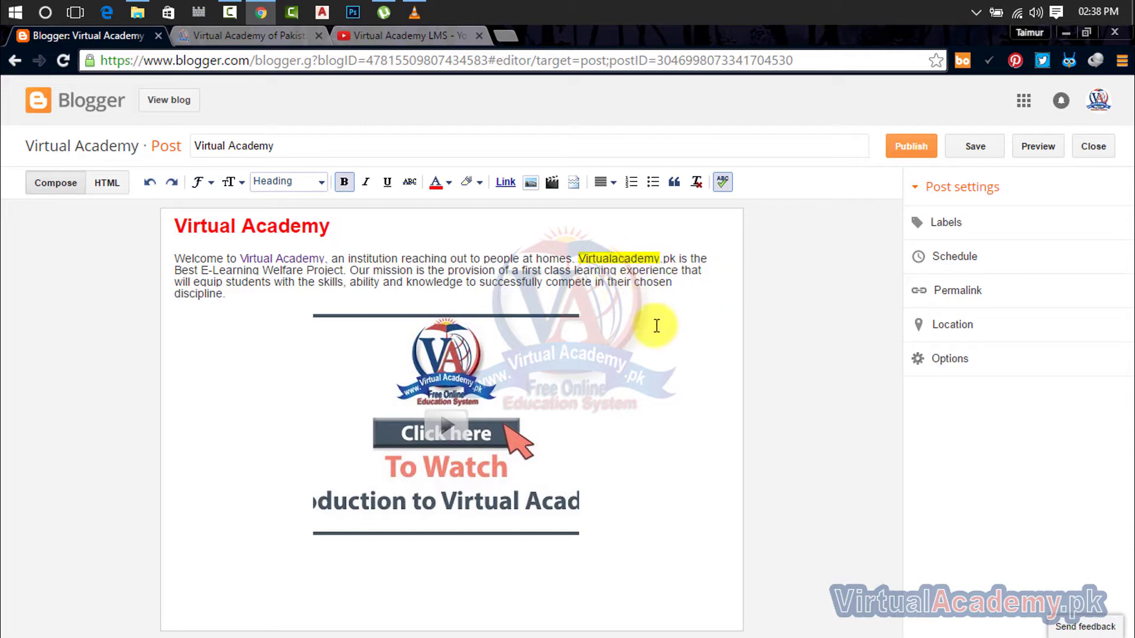
{"action": "left_click", "coordinate": [608, 260]}
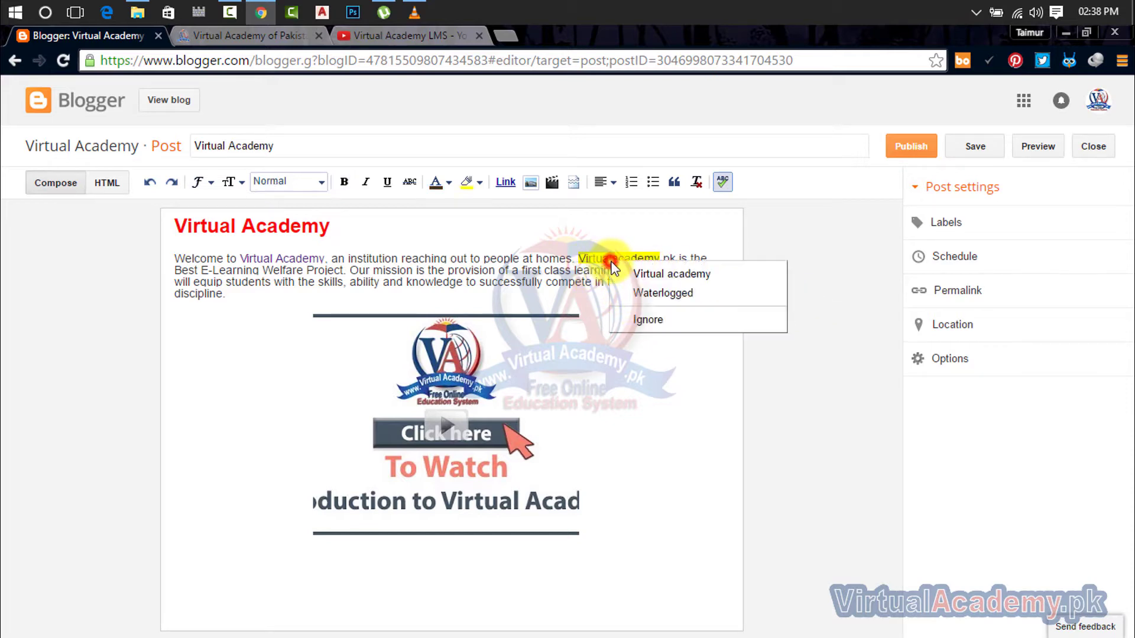
{"action": "left_click", "coordinate": [626, 273]}
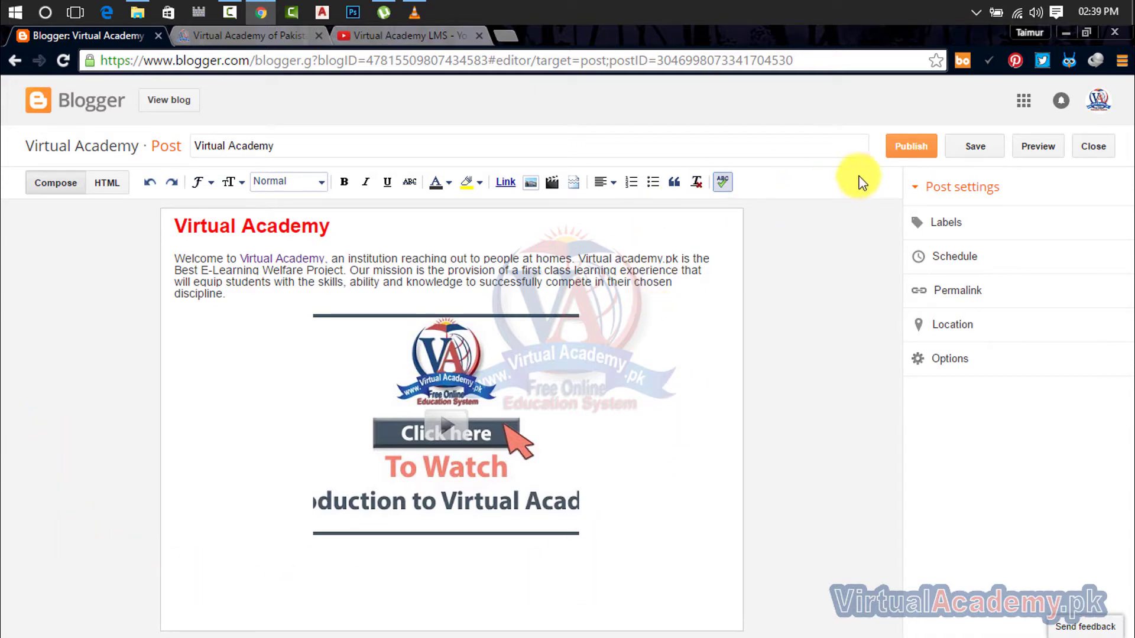
Step: Publish the post and add the Friends circle to the Public audience in the Share on Google+ dialog
{"action": "left_click", "coordinate": [908, 149]}
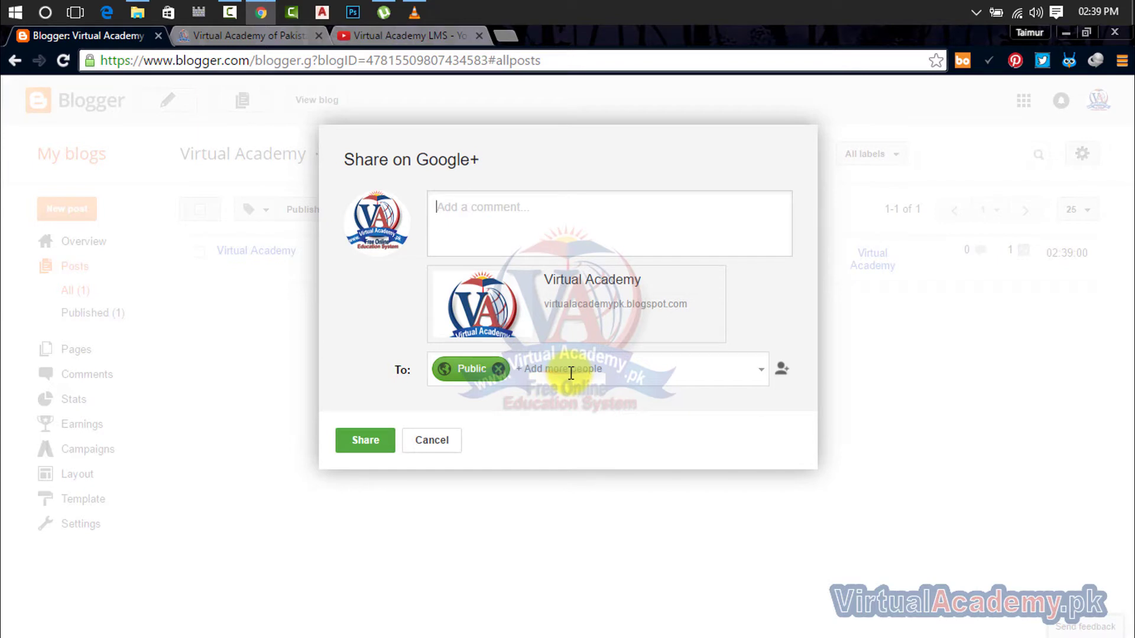
{"action": "mouse_move", "coordinate": [471, 367]}
{"action": "left_click", "coordinate": [761, 372]}
{"action": "left_click", "coordinate": [762, 372]}
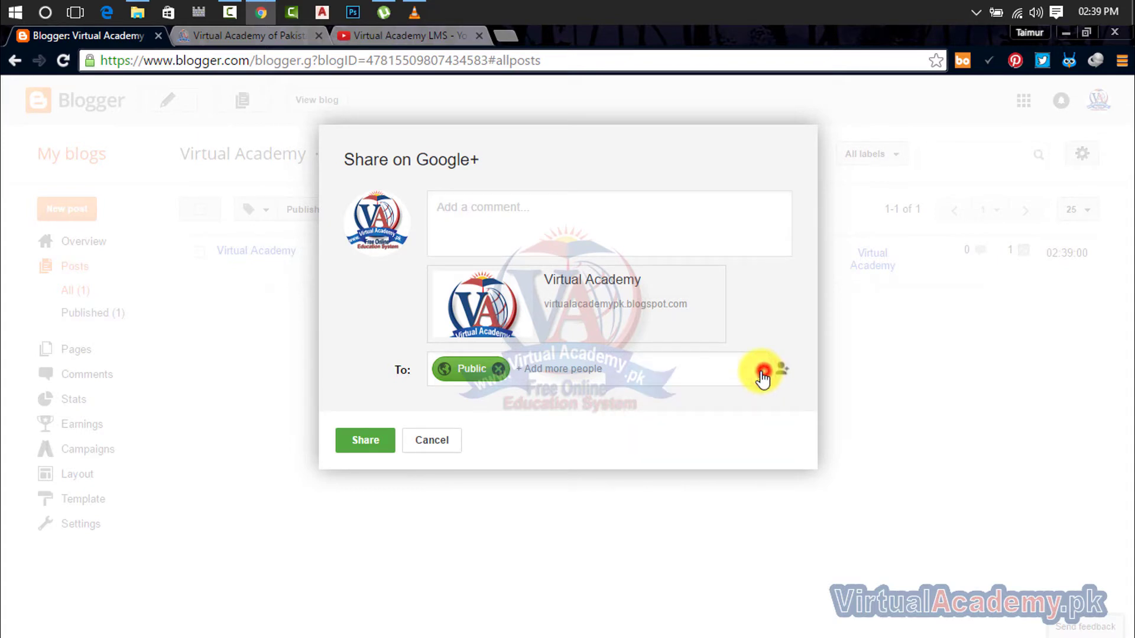
{"action": "left_click", "coordinate": [620, 364]}
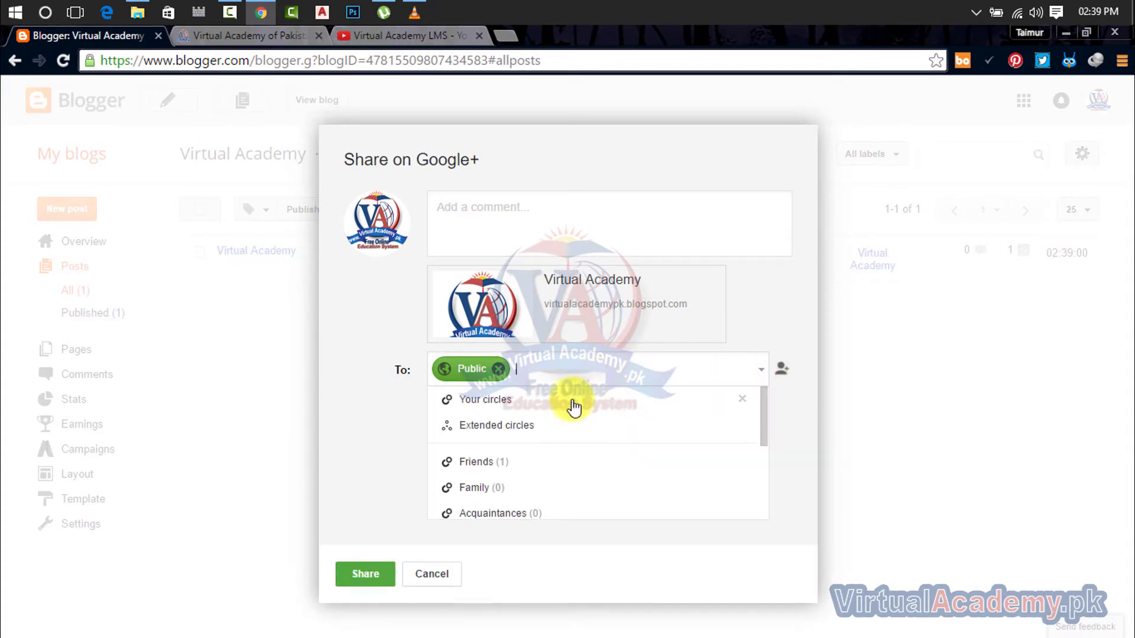
{"action": "left_click", "coordinate": [490, 457]}
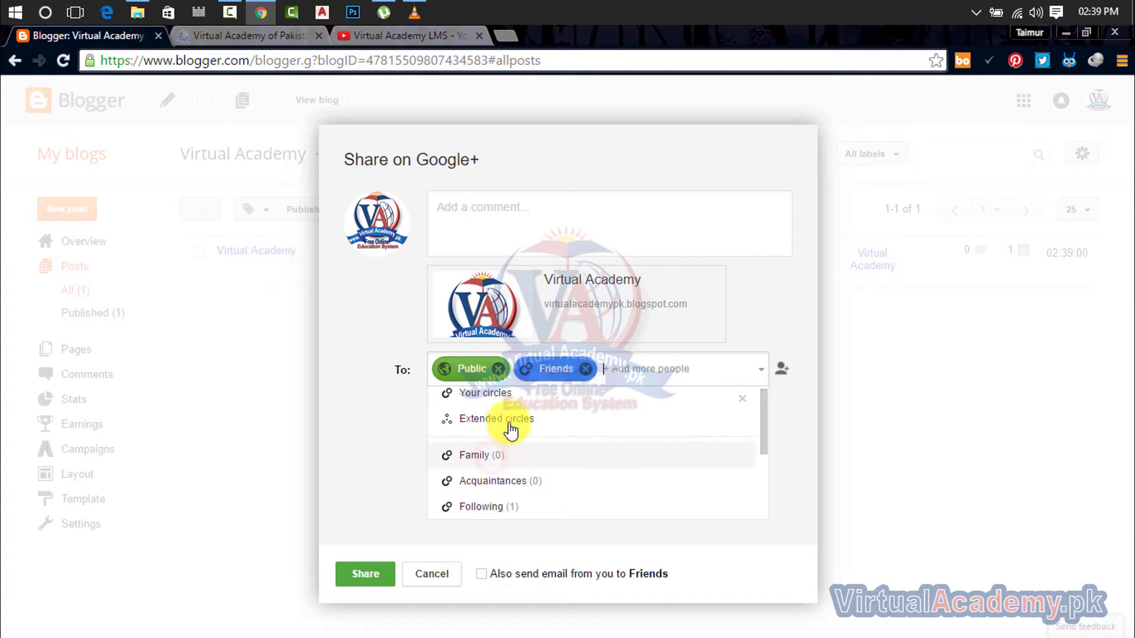
Step: Remove the Friends circle from the Google+ share audience and cancel sharing the post
{"action": "left_click", "coordinate": [587, 371]}
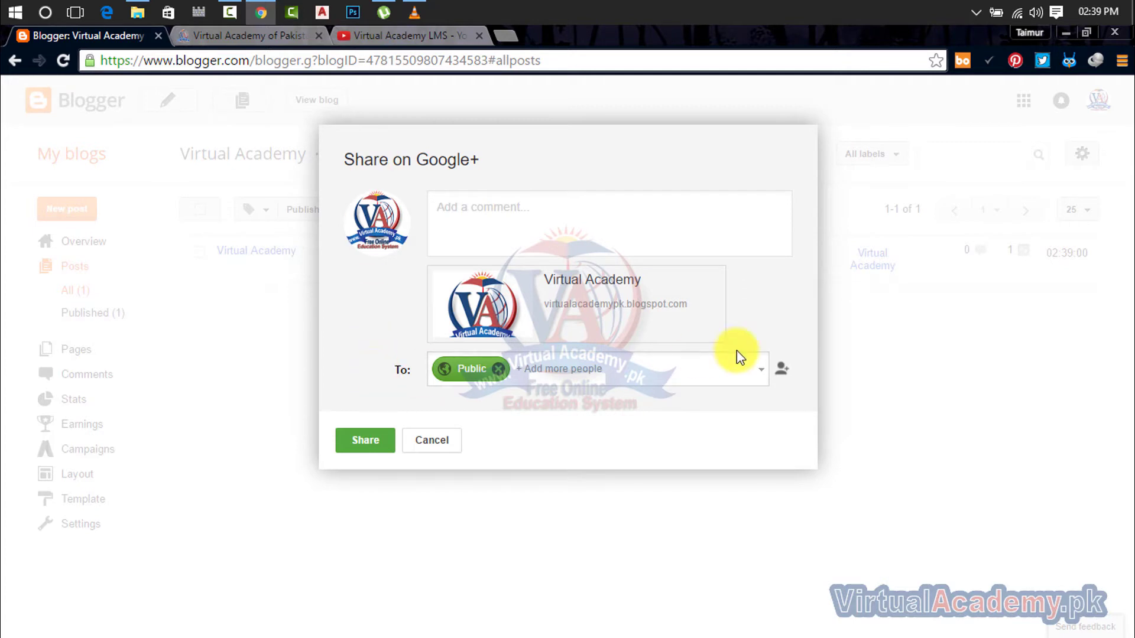
{"action": "left_click", "coordinate": [434, 441]}
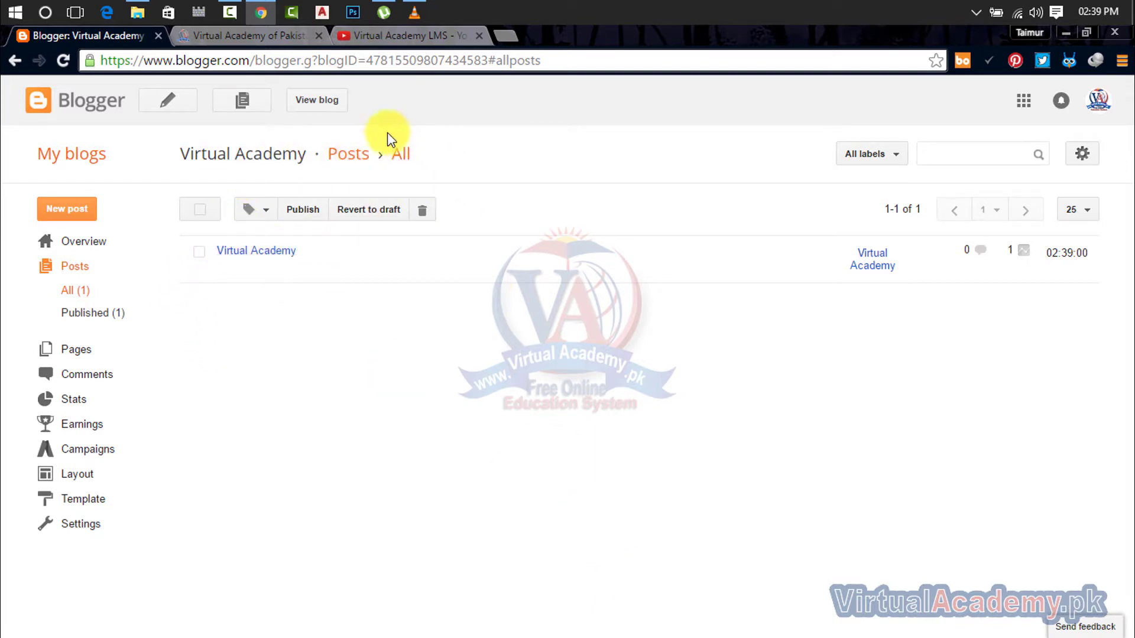
Step: Open the live blog and review the published post's heading, welcome paragraph and embedded video
{"action": "left_click", "coordinate": [317, 102]}
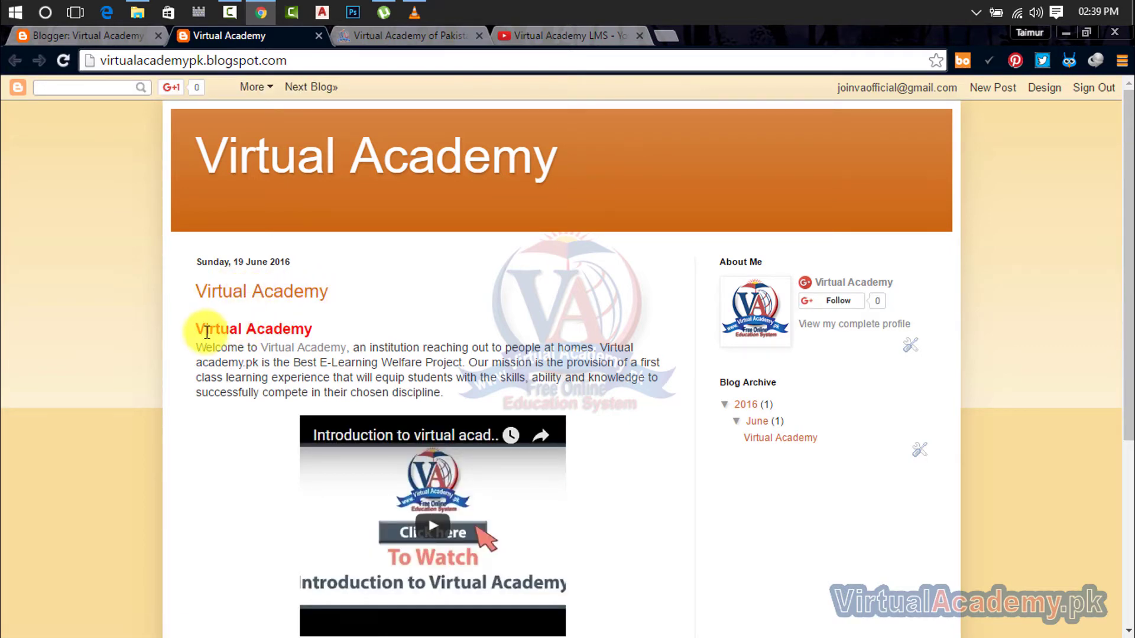
{"action": "scroll", "coordinate": [477, 260], "scroll_direction": "down", "scroll_amount": 4}
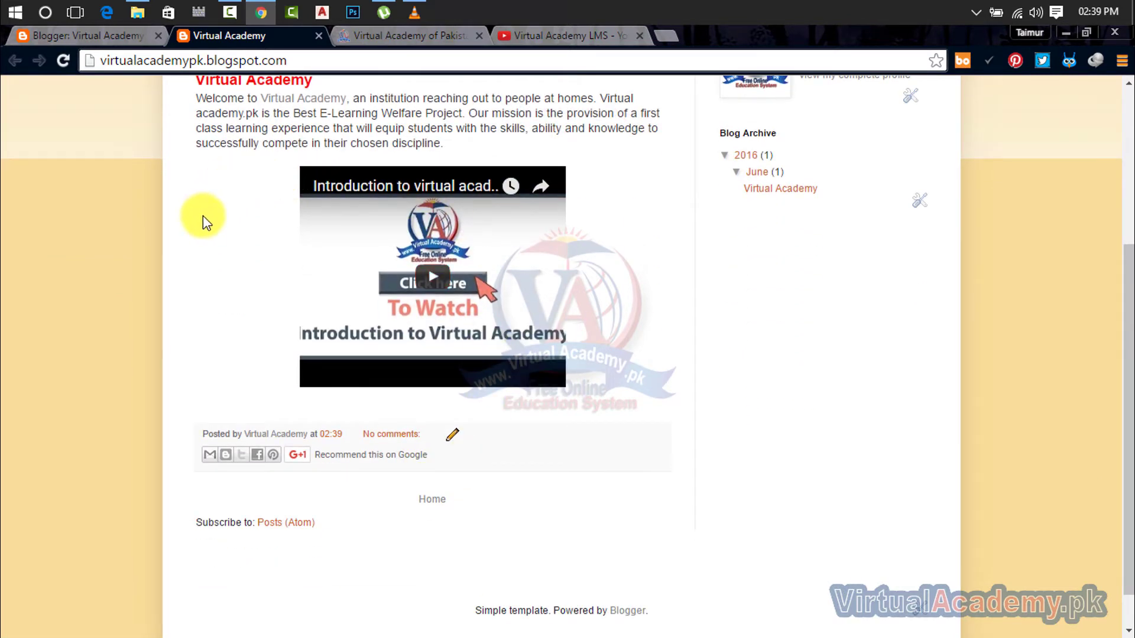
{"action": "scroll", "coordinate": [385, 334], "scroll_direction": "up", "scroll_amount": 2}
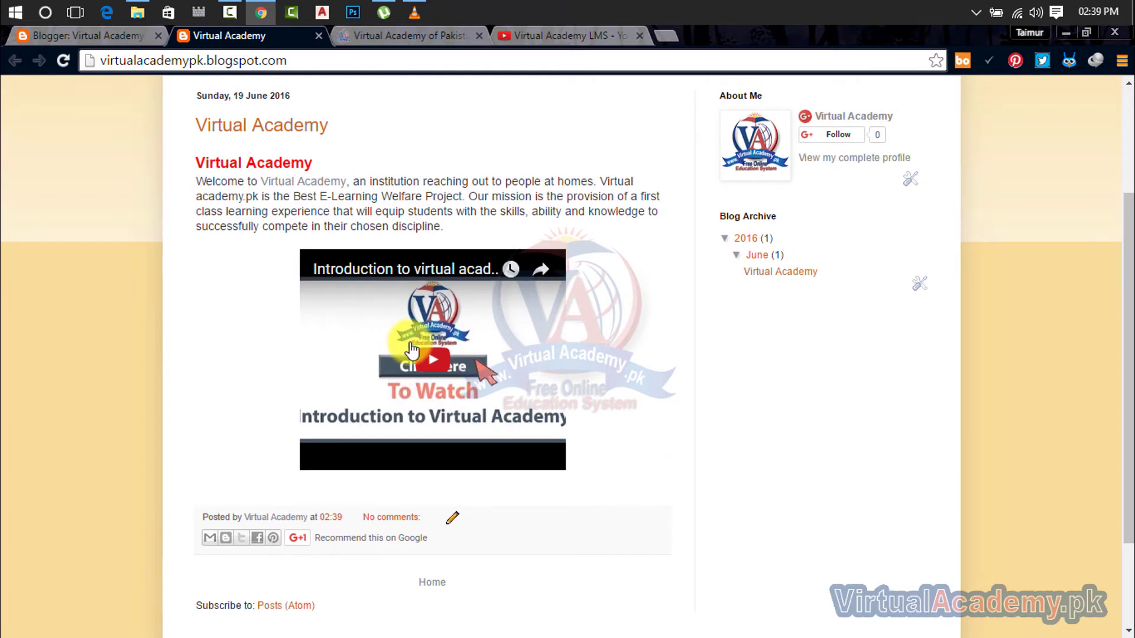
Step: Play the post's embedded introduction video, view it in full screen, exit full screen and pause it
{"action": "left_click", "coordinate": [436, 364]}
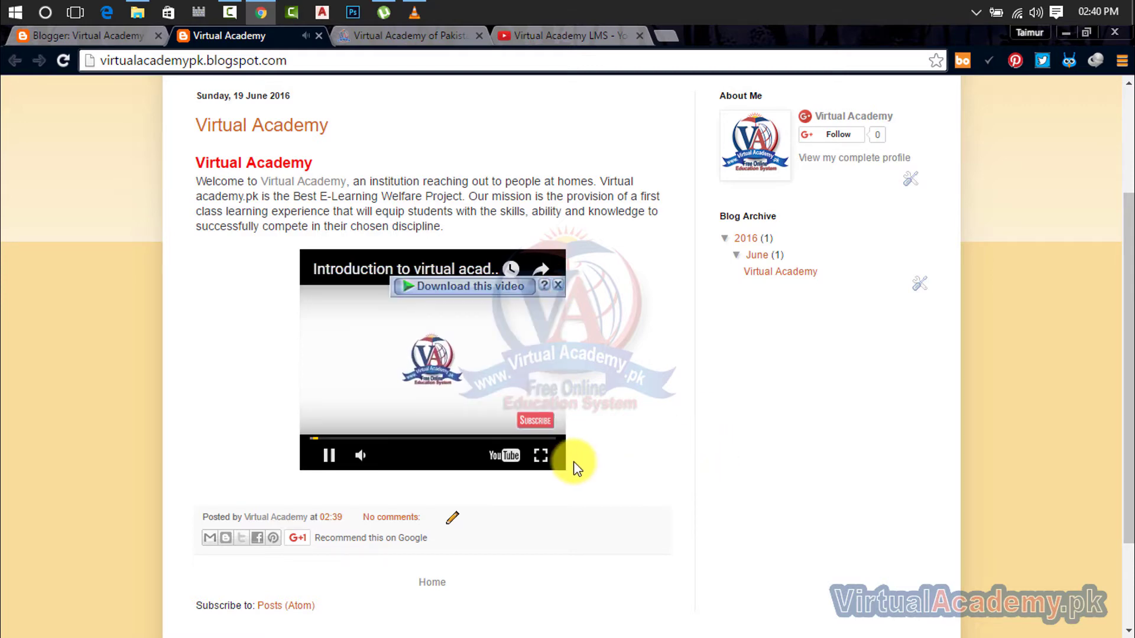
{"action": "left_click", "coordinate": [540, 455]}
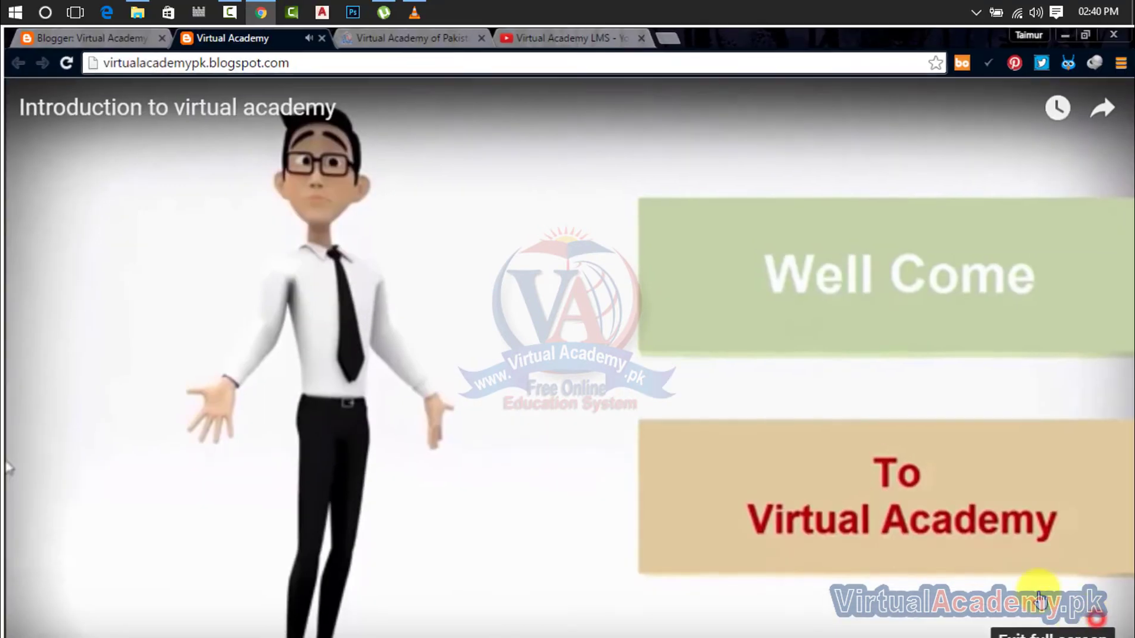
{"action": "left_click", "coordinate": [1110, 625]}
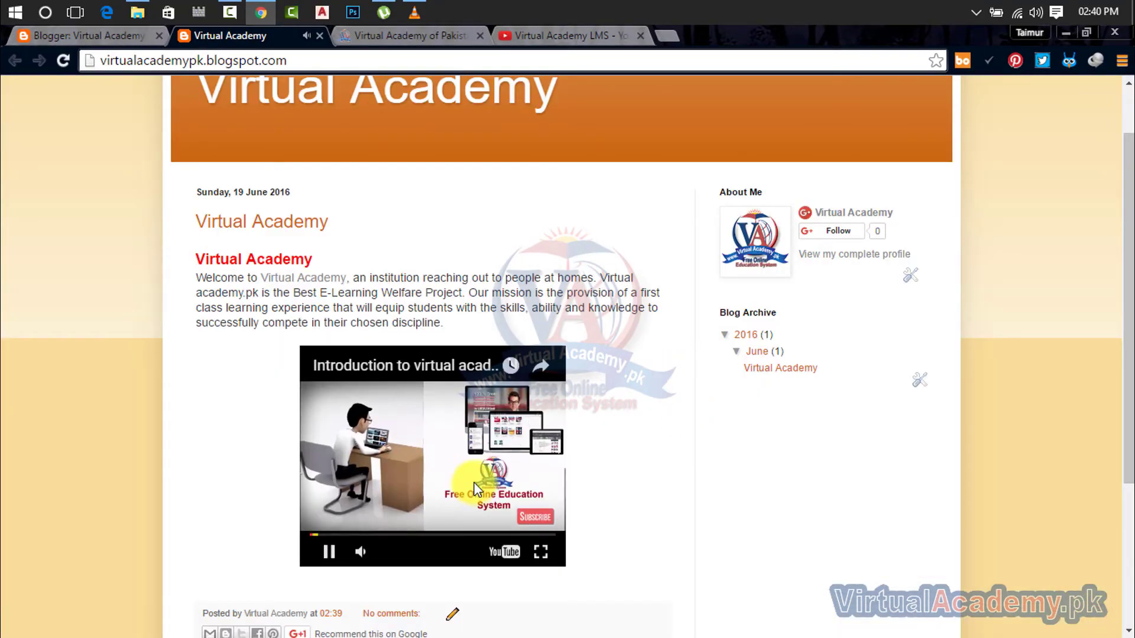
{"action": "left_click", "coordinate": [329, 551]}
Step: Check the sharing and Google +1 options below the post, and dismiss the download overlay on the video
{"action": "scroll", "coordinate": [423, 470], "scroll_direction": "down", "scroll_amount": 4}
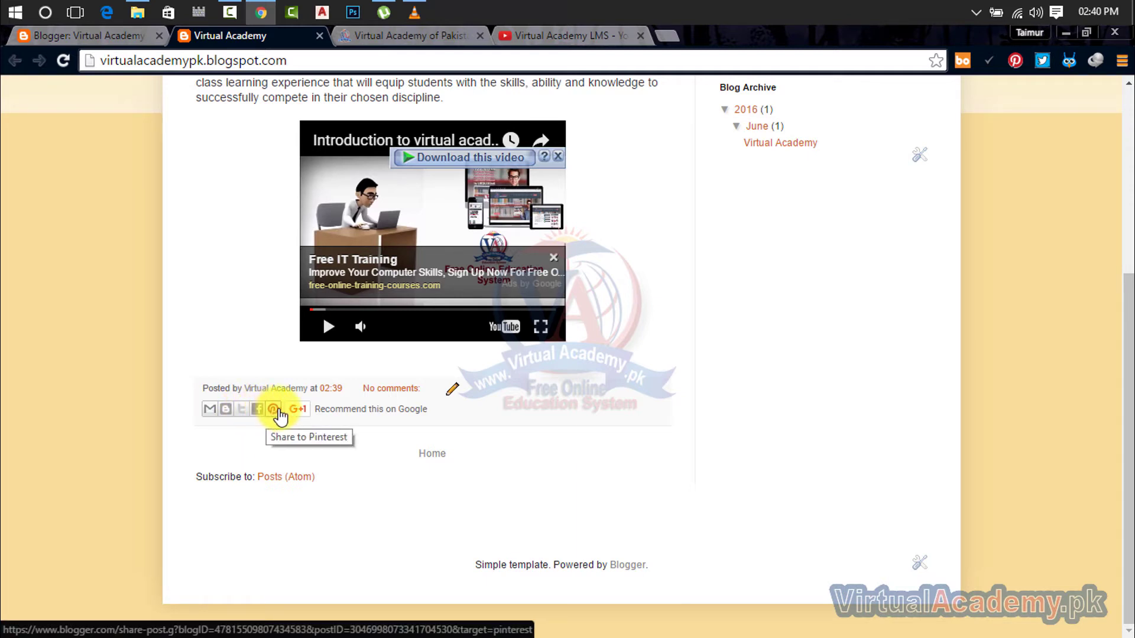
{"action": "left_click", "coordinate": [299, 412]}
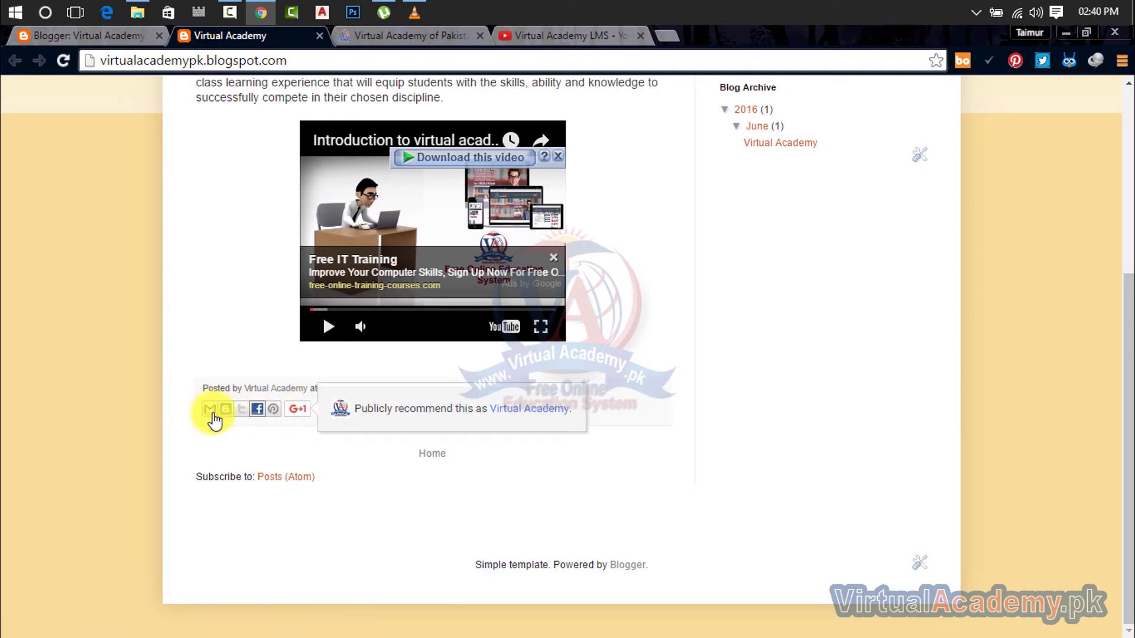
{"action": "scroll", "coordinate": [661, 528], "scroll_direction": "up", "scroll_amount": 5}
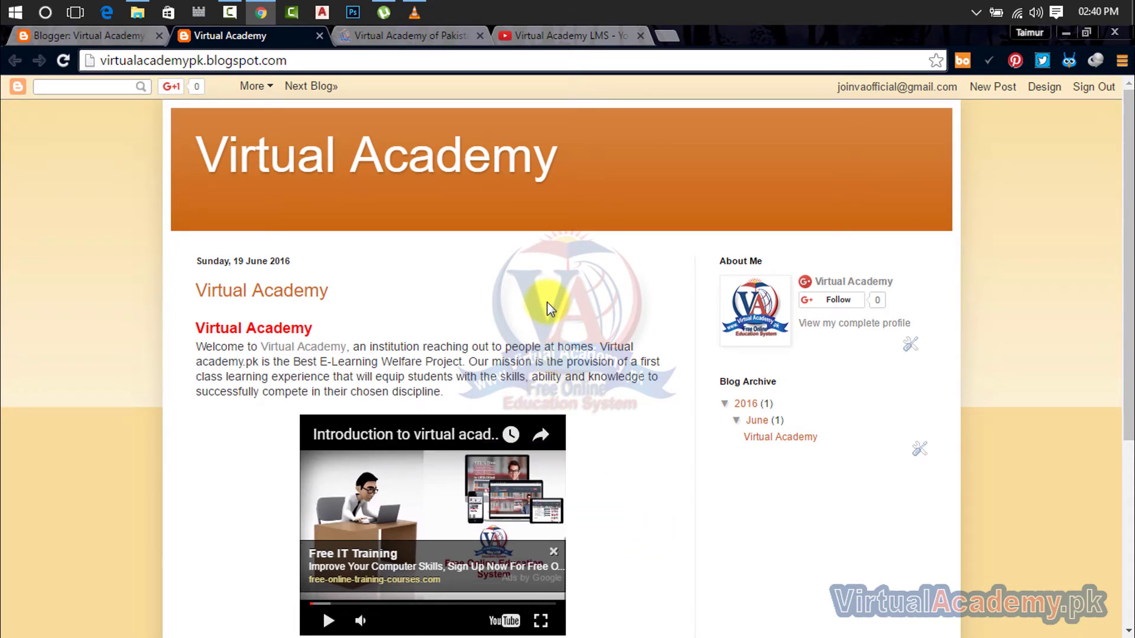
{"action": "scroll", "coordinate": [547, 302], "scroll_direction": "up", "scroll_amount": 1}
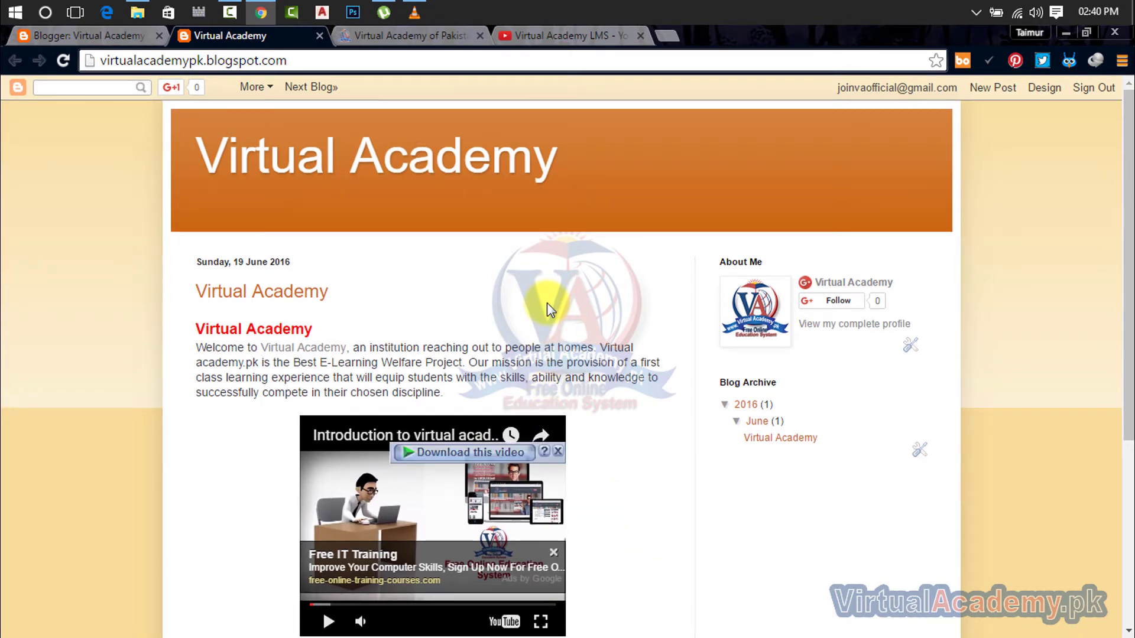
{"action": "left_click", "coordinate": [559, 453]}
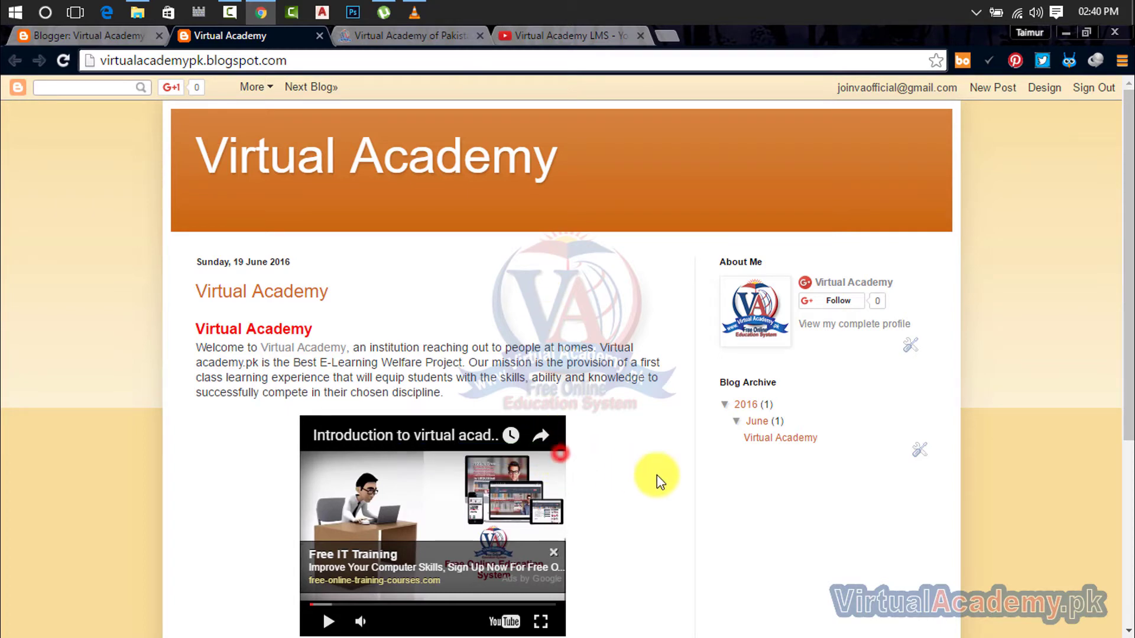
Step: Switch to the virtualacademy.pk website and look through its home page, including the registration and introduction videos
{"action": "left_click", "coordinate": [401, 42]}
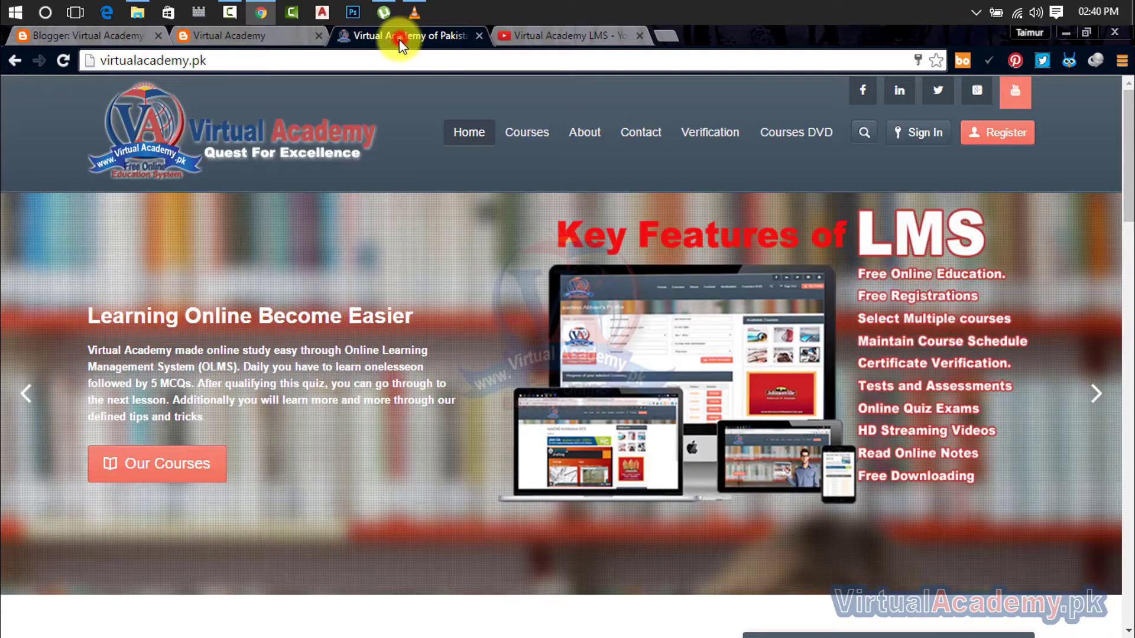
{"action": "left_click", "coordinate": [211, 60]}
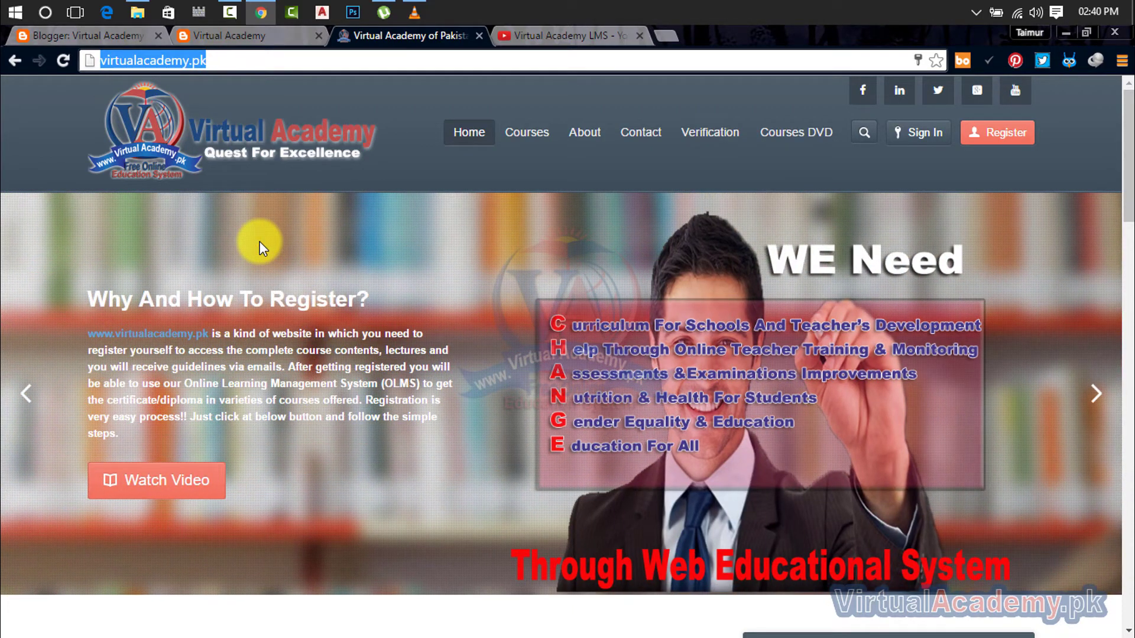
{"action": "scroll", "coordinate": [260, 241], "scroll_direction": "down", "scroll_amount": 8}
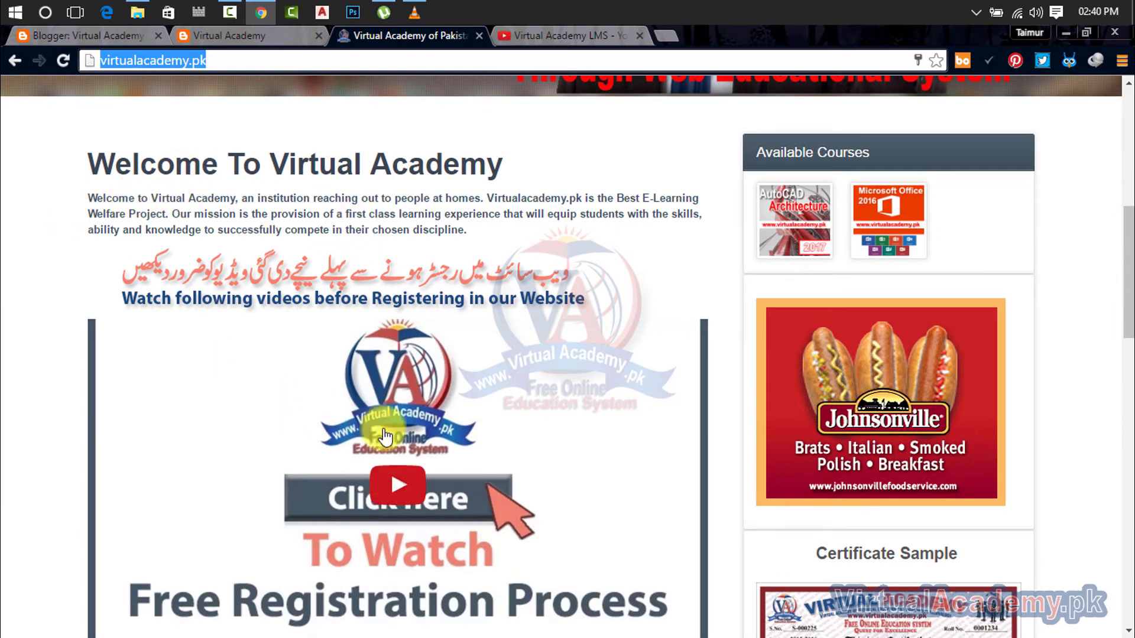
{"action": "scroll", "coordinate": [263, 526], "scroll_direction": "down", "scroll_amount": 2}
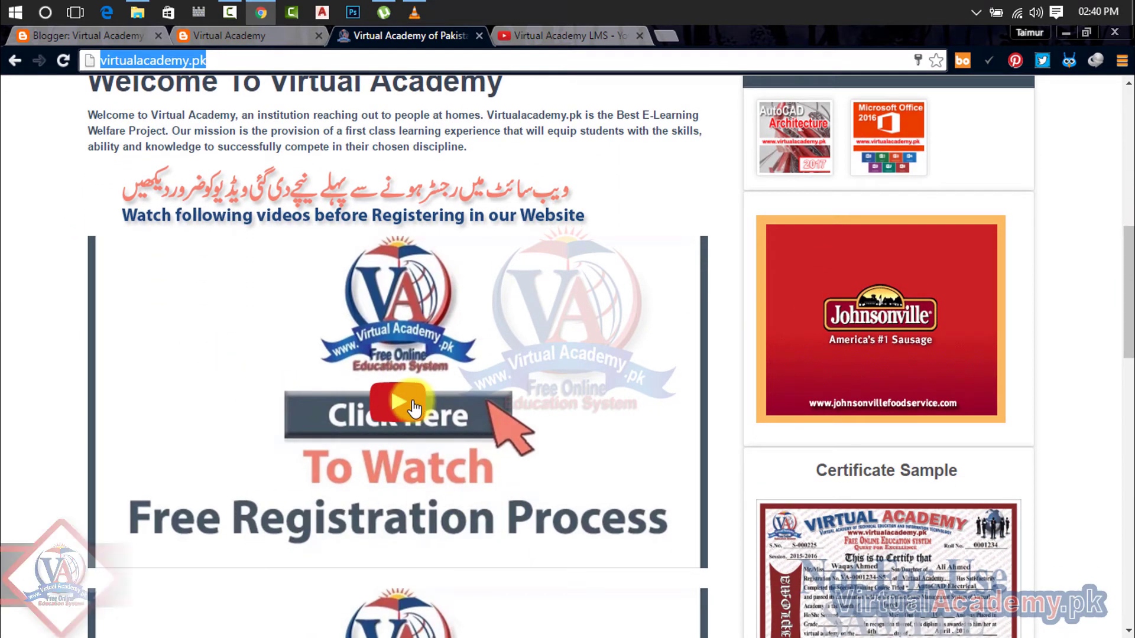
{"action": "scroll", "coordinate": [399, 408], "scroll_direction": "down", "scroll_amount": 7}
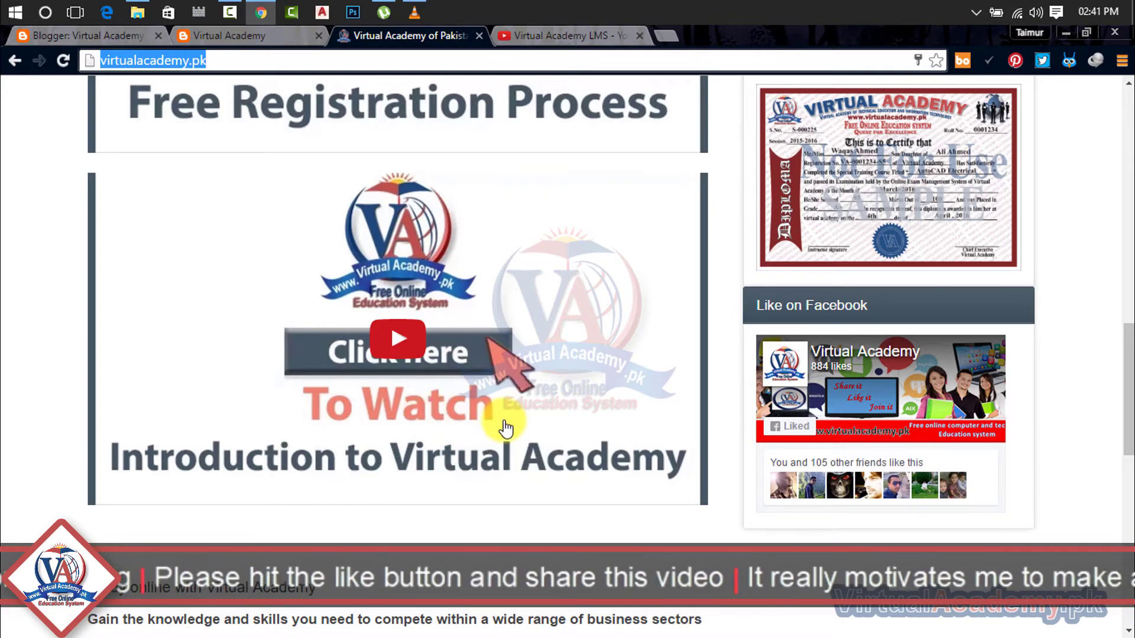
{"action": "scroll", "coordinate": [505, 426], "scroll_direction": "up", "scroll_amount": 10}
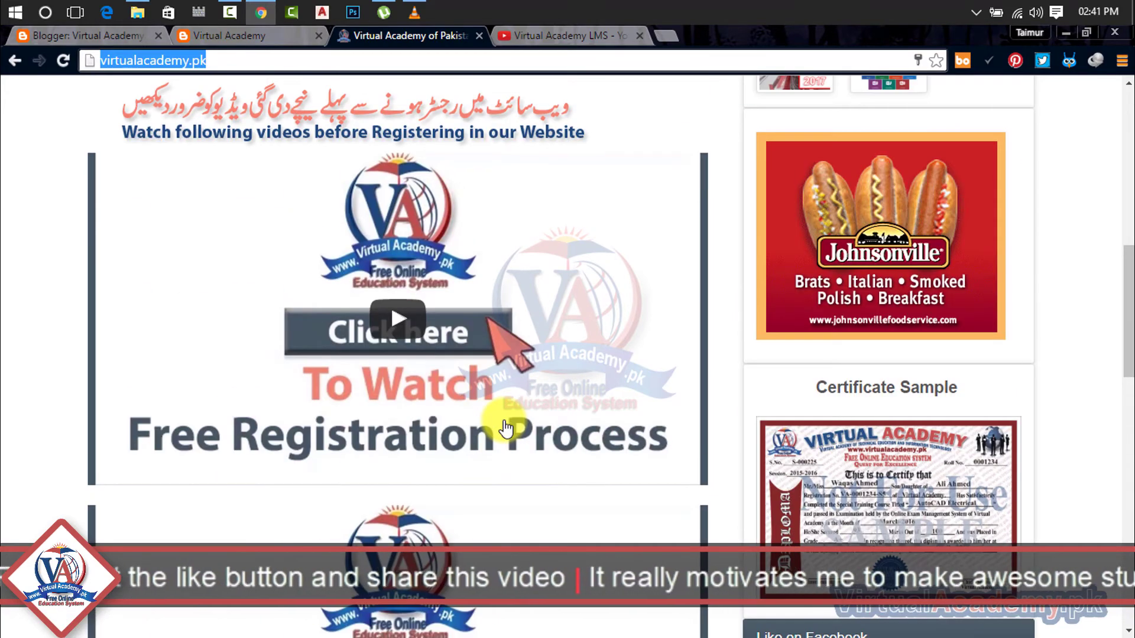
Step: Open the Virtual Academy Facebook page from the website's social links, view it and close it
{"action": "scroll", "coordinate": [505, 426], "scroll_direction": "up", "scroll_amount": 5}
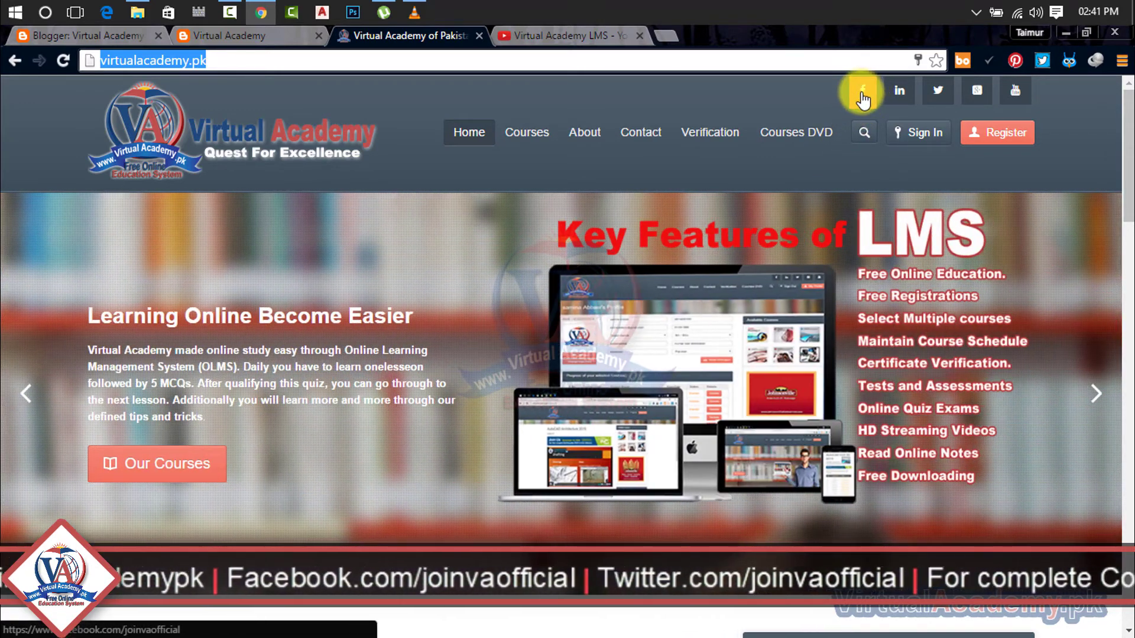
{"action": "left_click", "coordinate": [862, 94]}
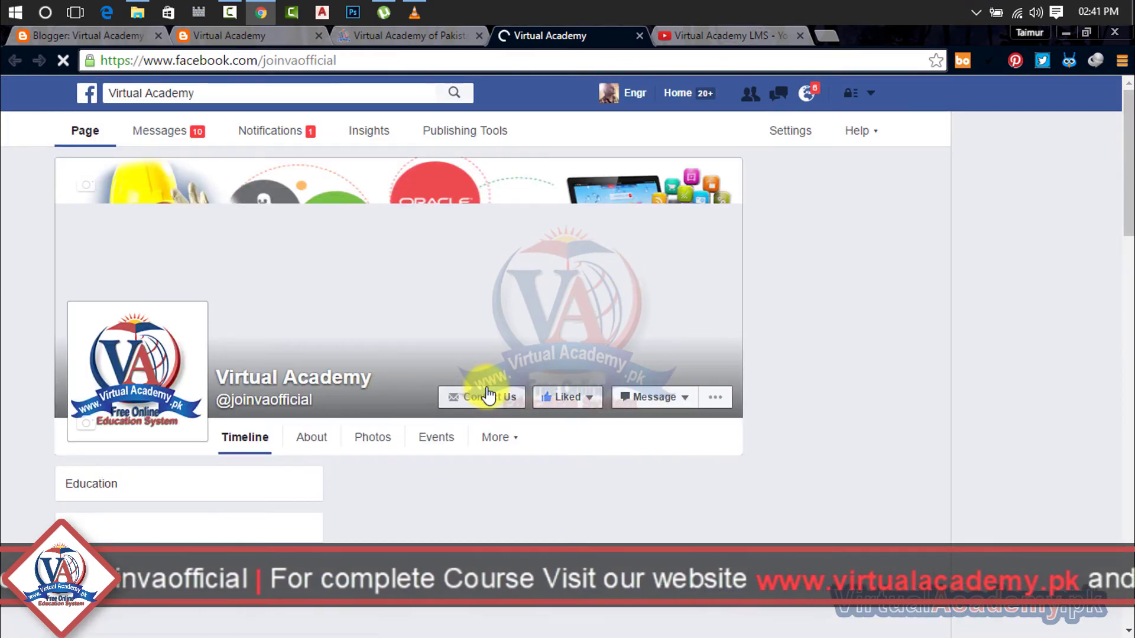
{"action": "left_click", "coordinate": [639, 35]}
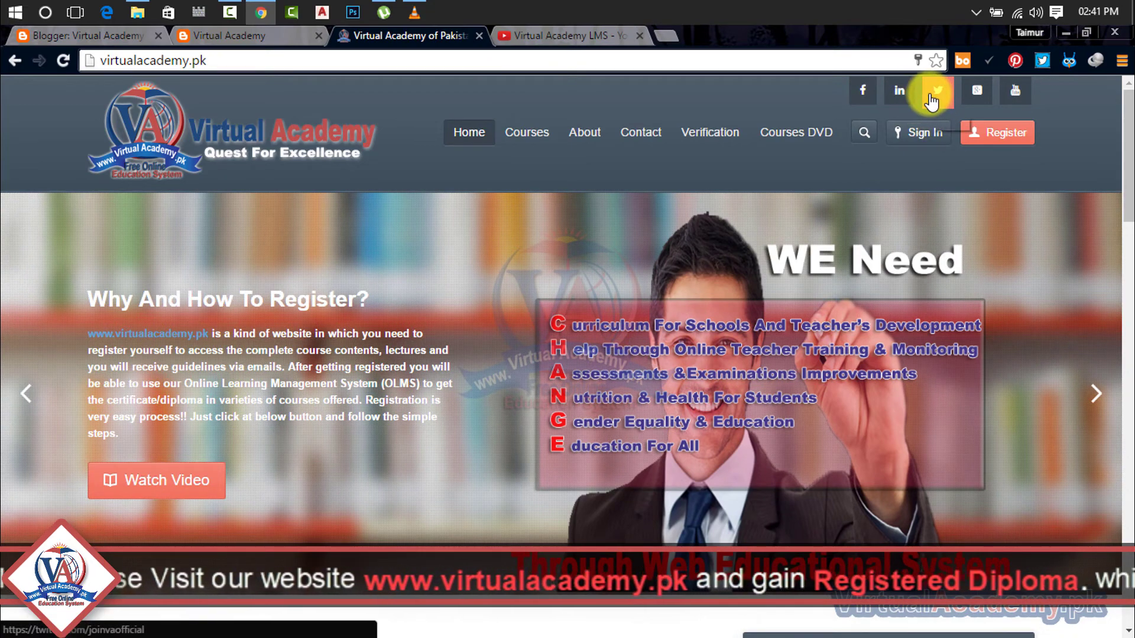